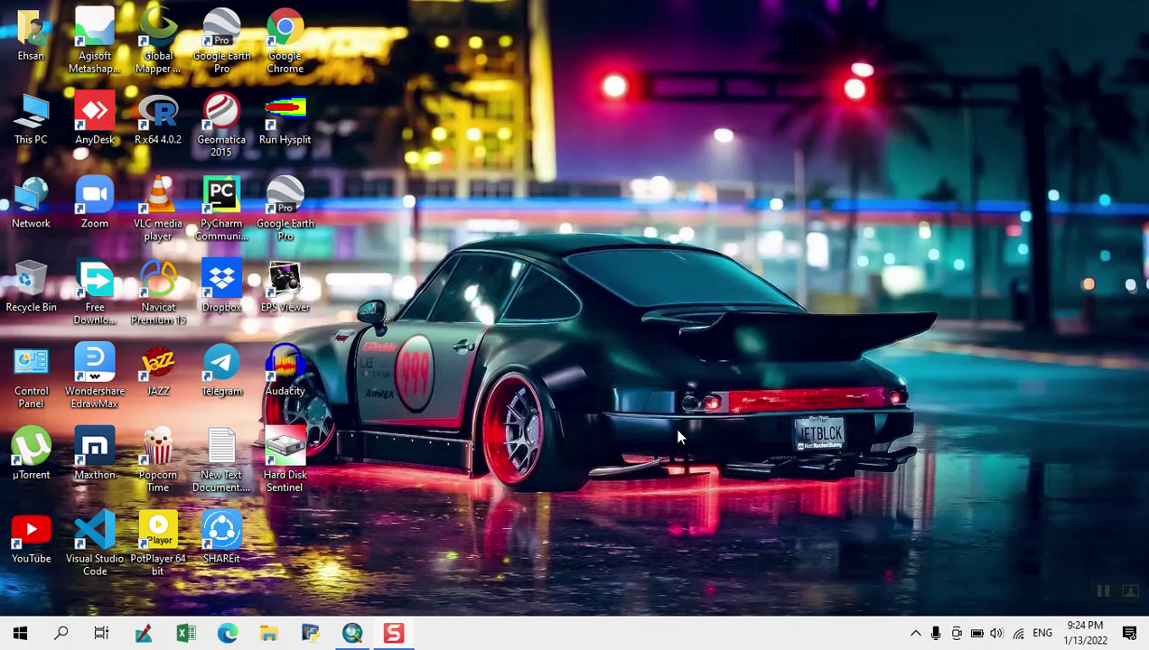
Step: Add the Route_UTM layer and draw it as a red line of width 2
{"action": "left_click", "coordinate": [353, 634]}
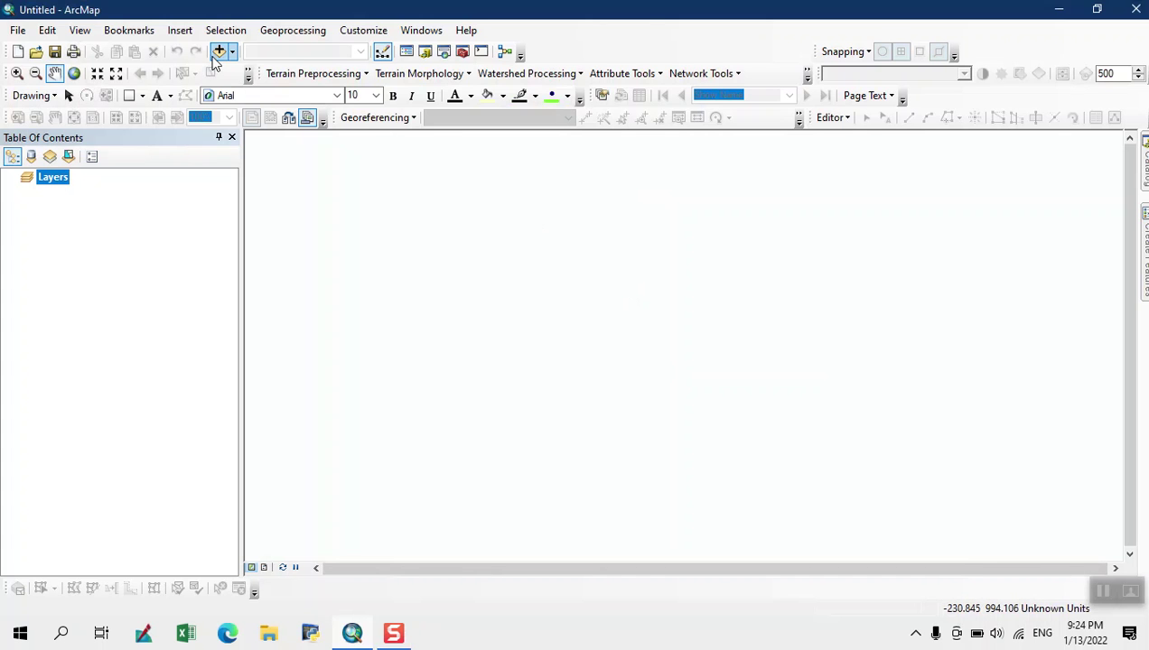
{"action": "left_click", "coordinate": [218, 52]}
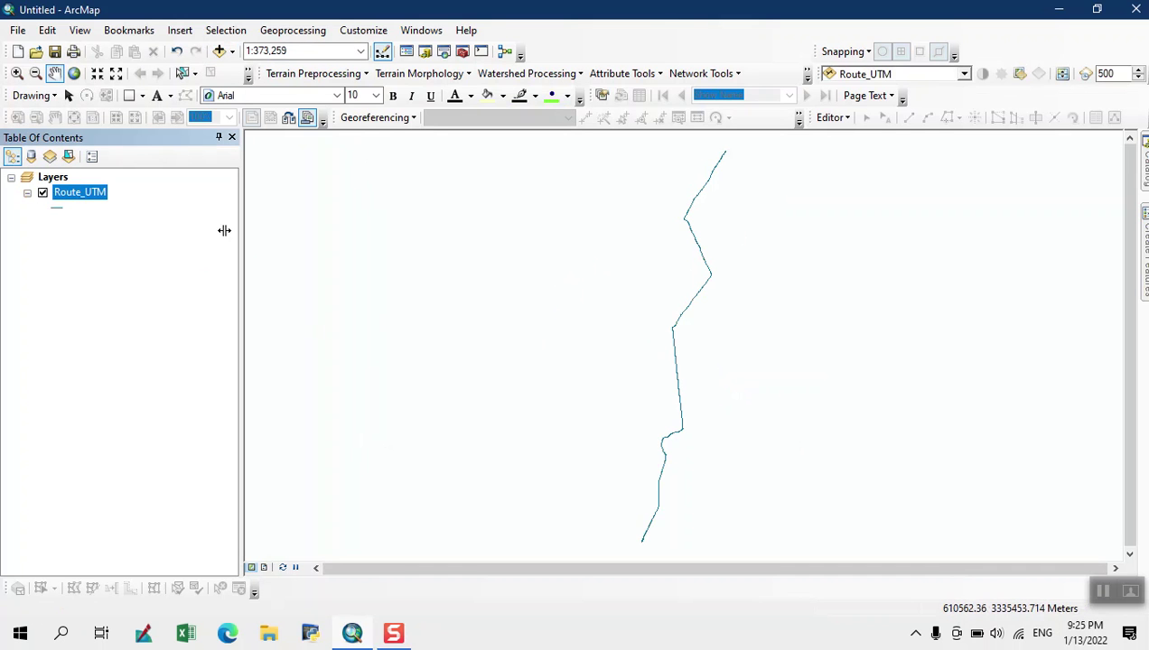
{"action": "left_click", "coordinate": [54, 208]}
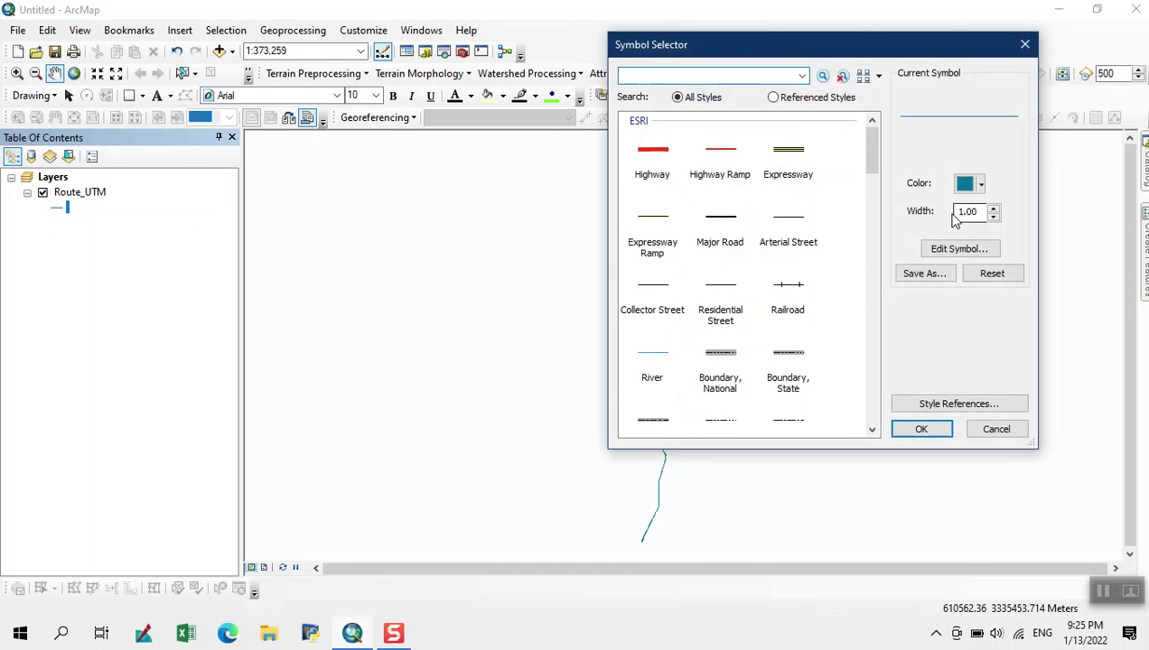
{"action": "left_click", "coordinate": [992, 208]}
{"action": "left_click", "coordinate": [963, 185]}
{"action": "left_click", "coordinate": [976, 257]}
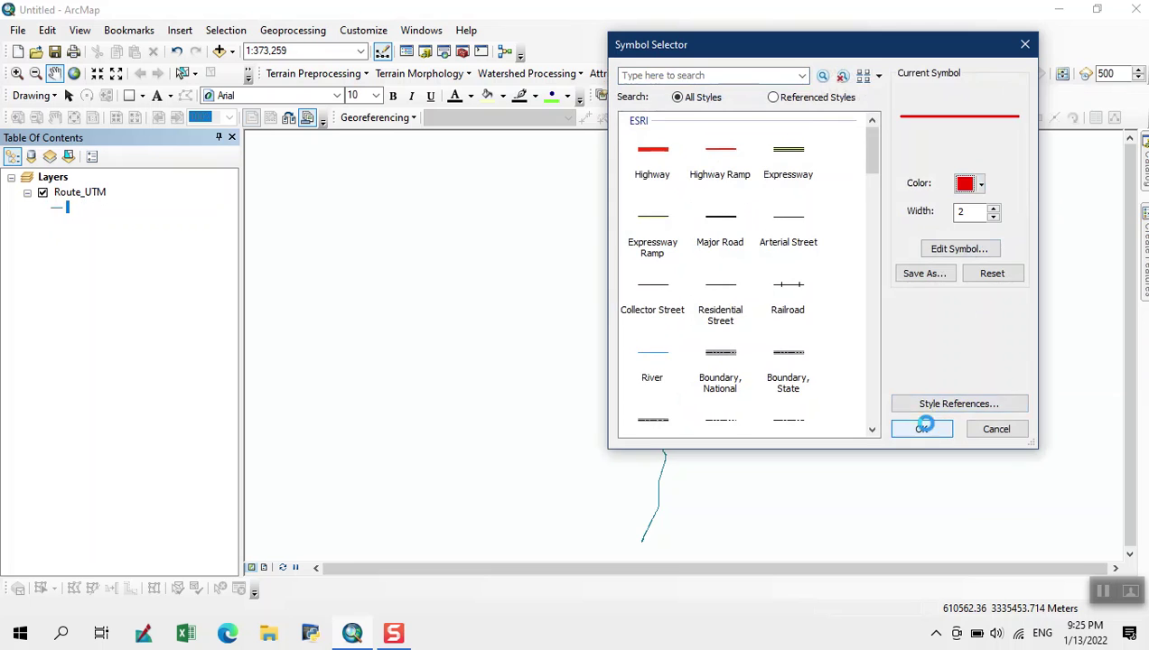
{"action": "left_click", "coordinate": [923, 426]}
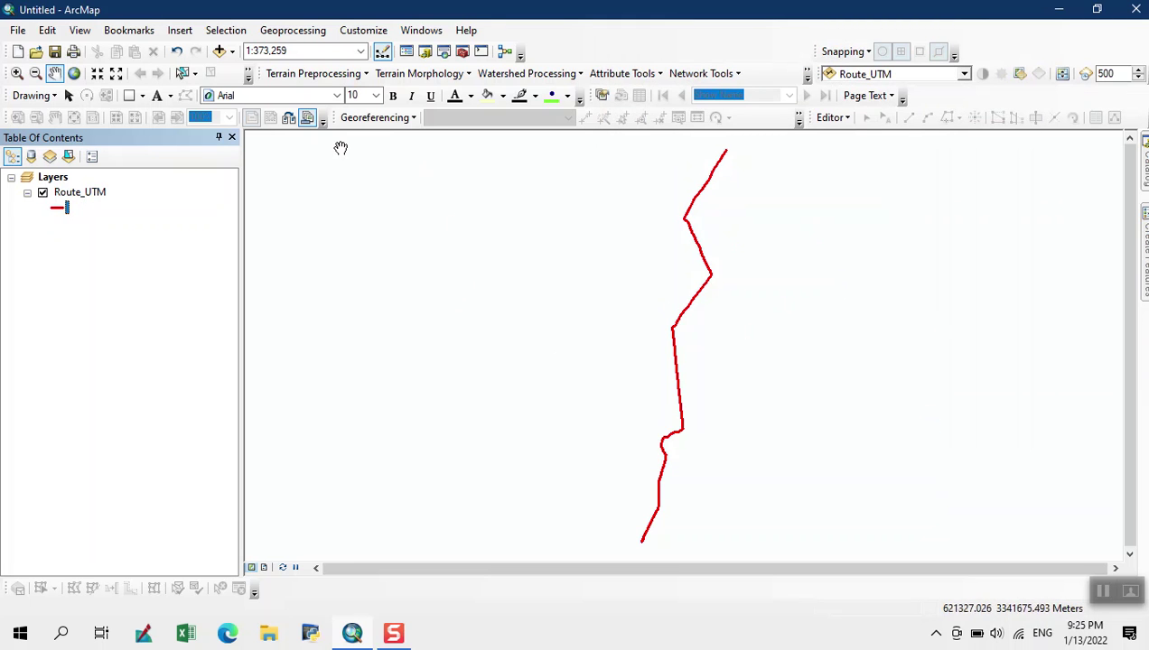
{"action": "left_click", "coordinate": [442, 54]}
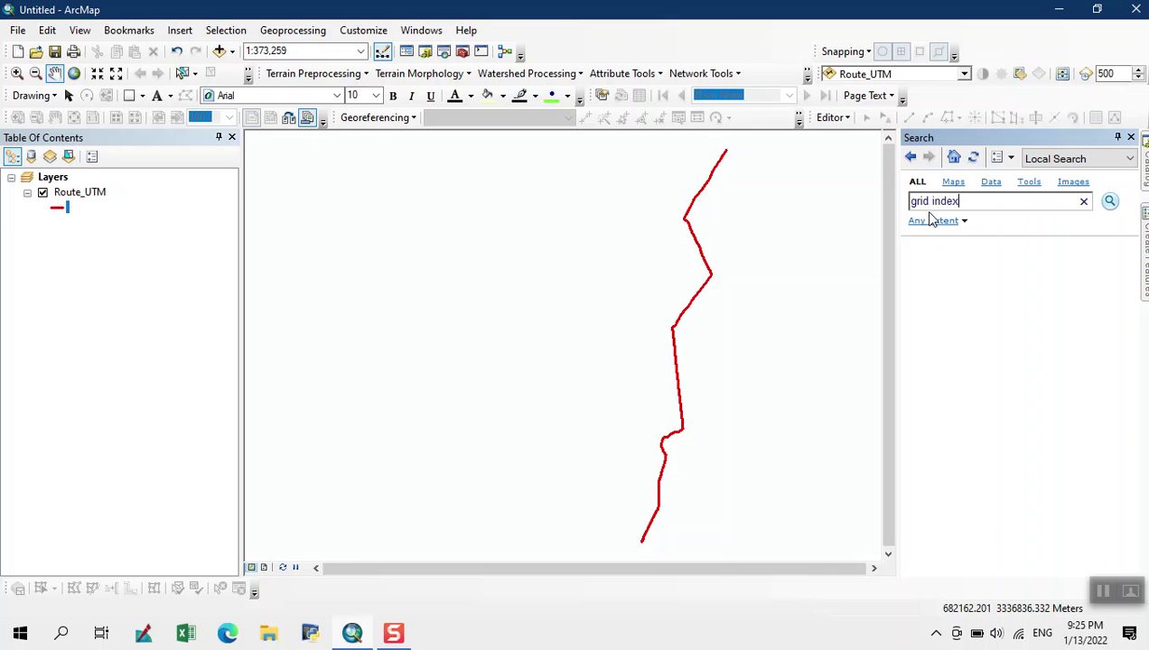
Step: Search for 'grid index' and open the Grid Index Features (Cartography) tool
{"action": "type", "text": "grid index"}
{"action": "key", "text": "Return"}
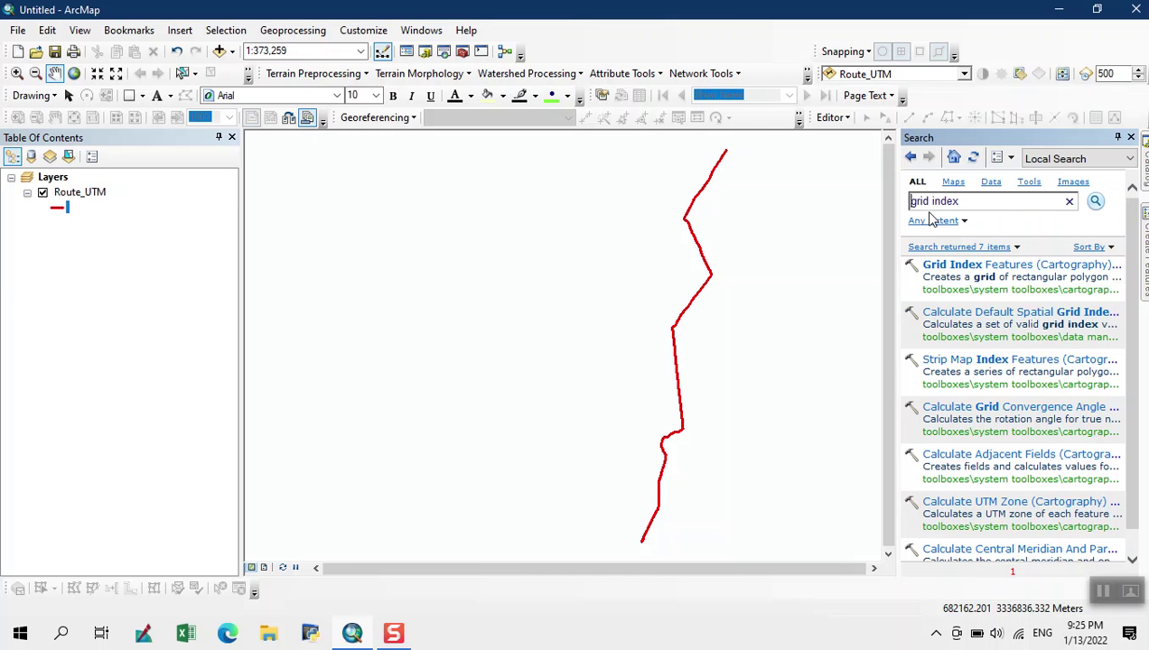
{"action": "left_click", "coordinate": [1036, 265]}
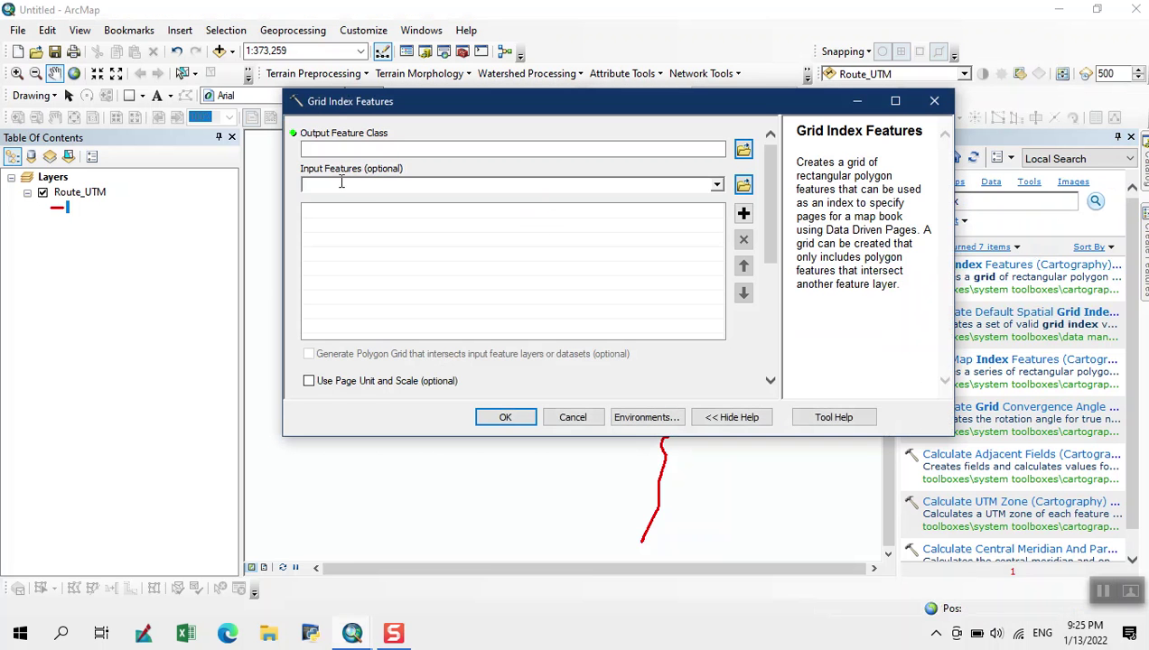
Step: Run Grid Index Features on Route_UTM at 1:20000 with page units, 10 rows, 3 columns, labelled from origin
{"action": "left_click", "coordinate": [717, 187]}
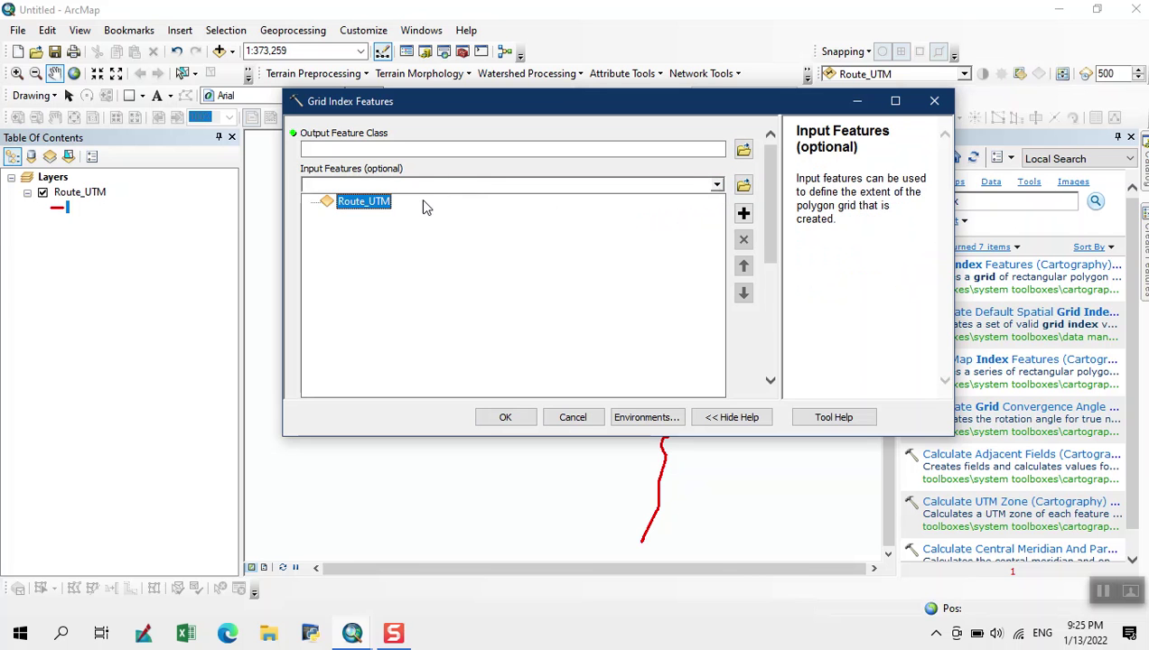
{"action": "left_click", "coordinate": [355, 202]}
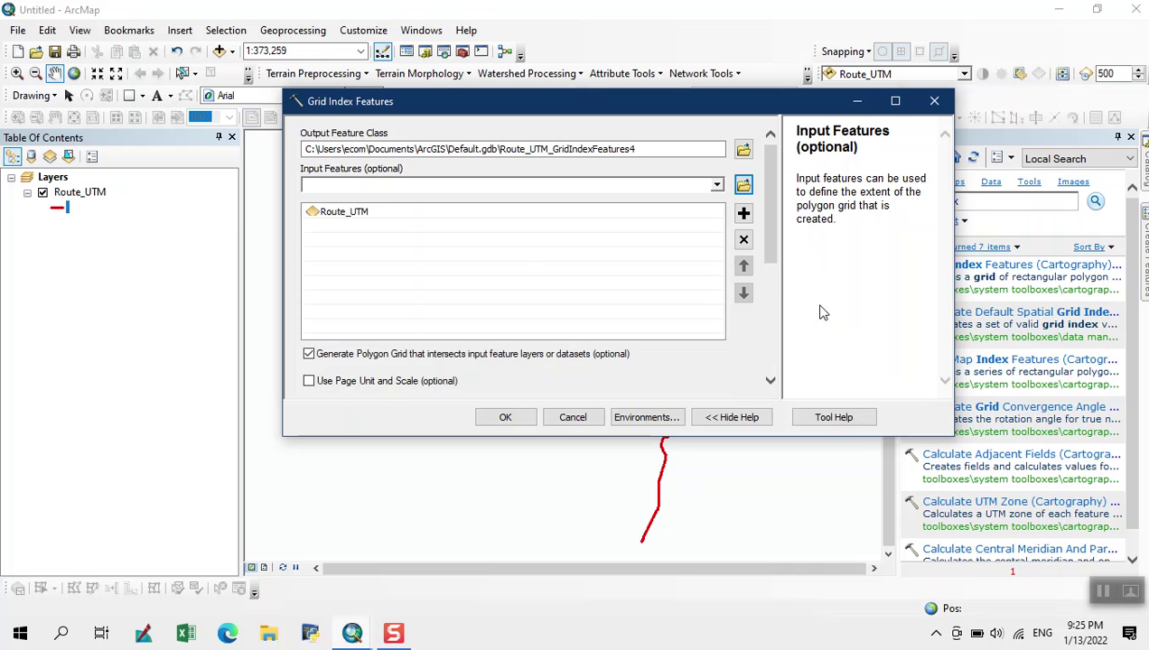
{"action": "left_click_drag", "start_coordinate": [775, 206], "coordinate": [780, 297]}
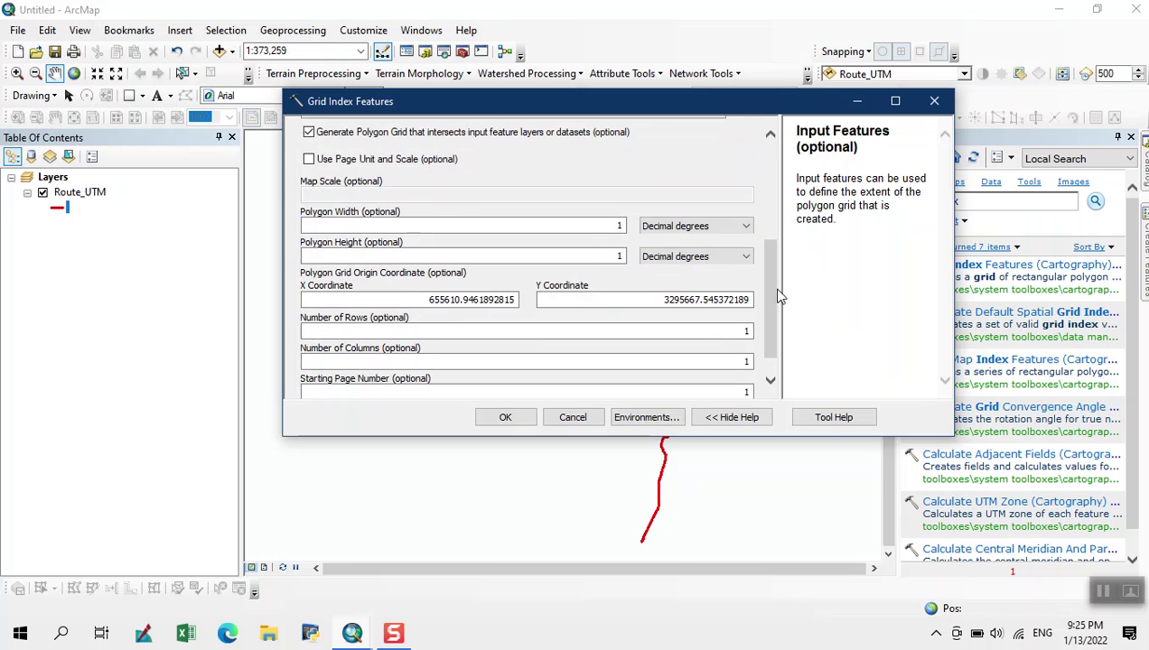
{"action": "left_click", "coordinate": [308, 159]}
{"action": "left_click", "coordinate": [746, 195]}
{"action": "key", "text": "Right"}
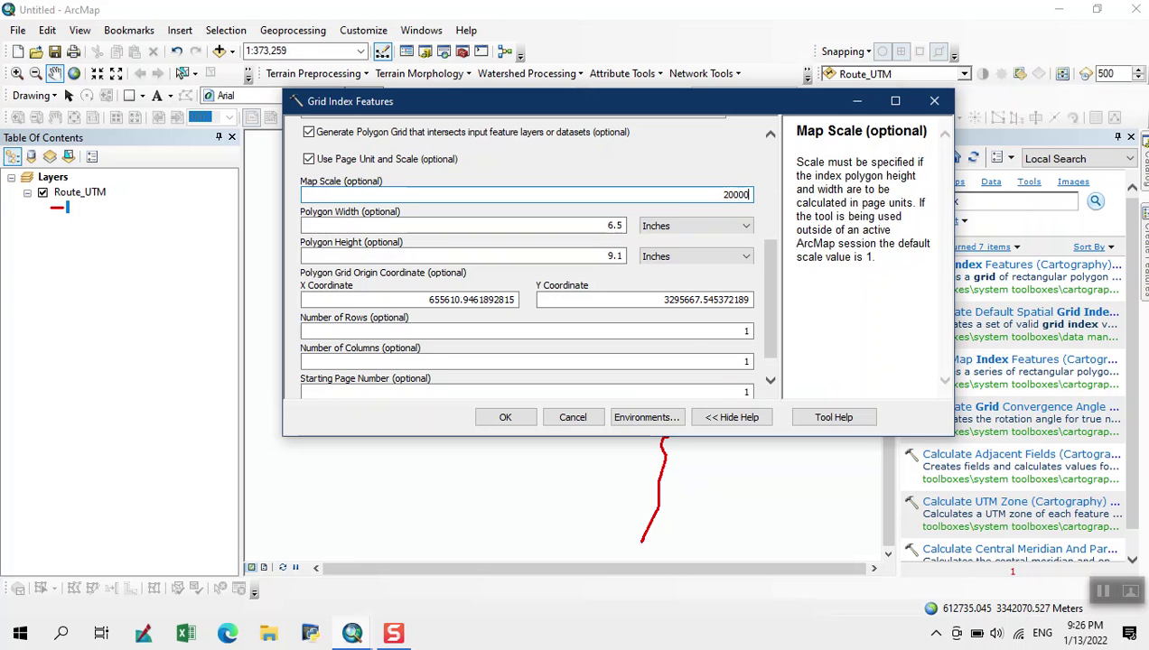
{"action": "scroll", "coordinate": [782, 365], "scroll_direction": "down", "scroll_amount": 1}
{"action": "left_click", "coordinate": [308, 384]}
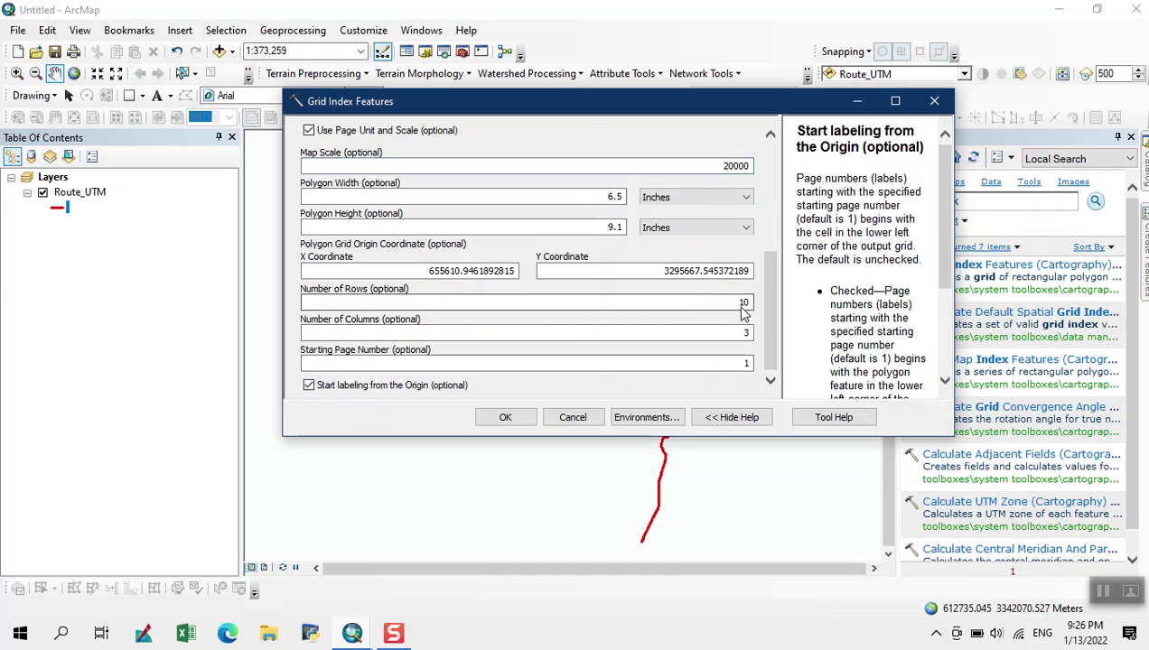
{"action": "left_click", "coordinate": [506, 416]}
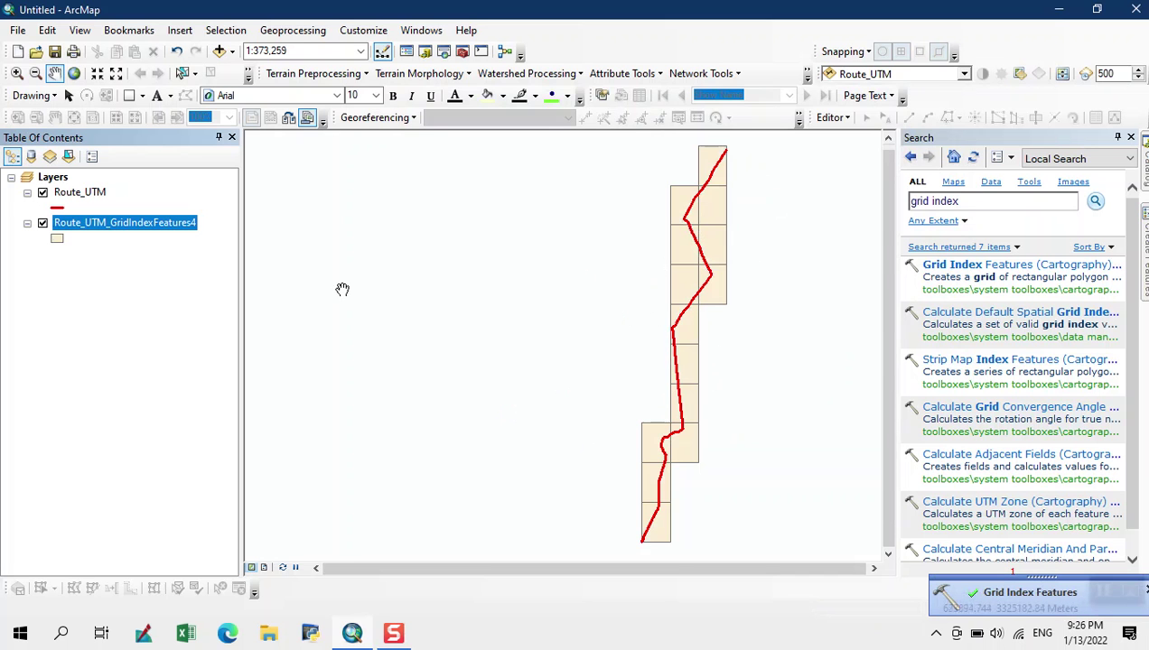
Step: Check the grid table's 14 pages (A1–J3, numbers 1–14), then close the Table and Search panes
{"action": "right_click", "coordinate": [97, 223]}
{"action": "left_click", "coordinate": [174, 274]}
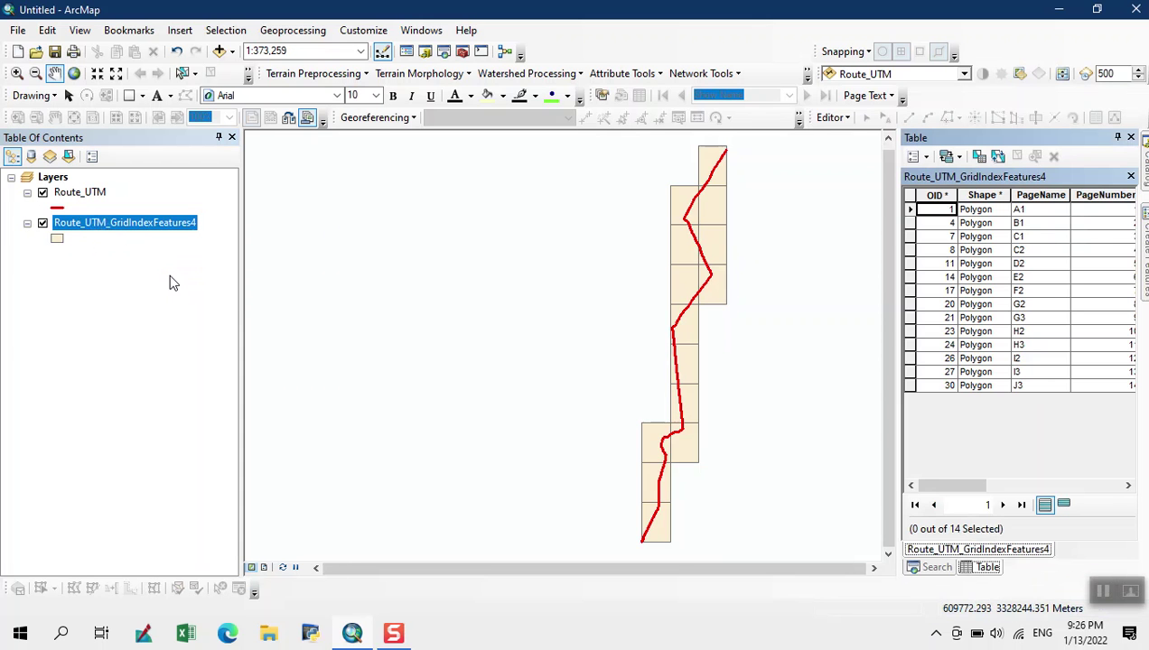
{"action": "left_click_drag", "start_coordinate": [978, 484], "coordinate": [1018, 488]}
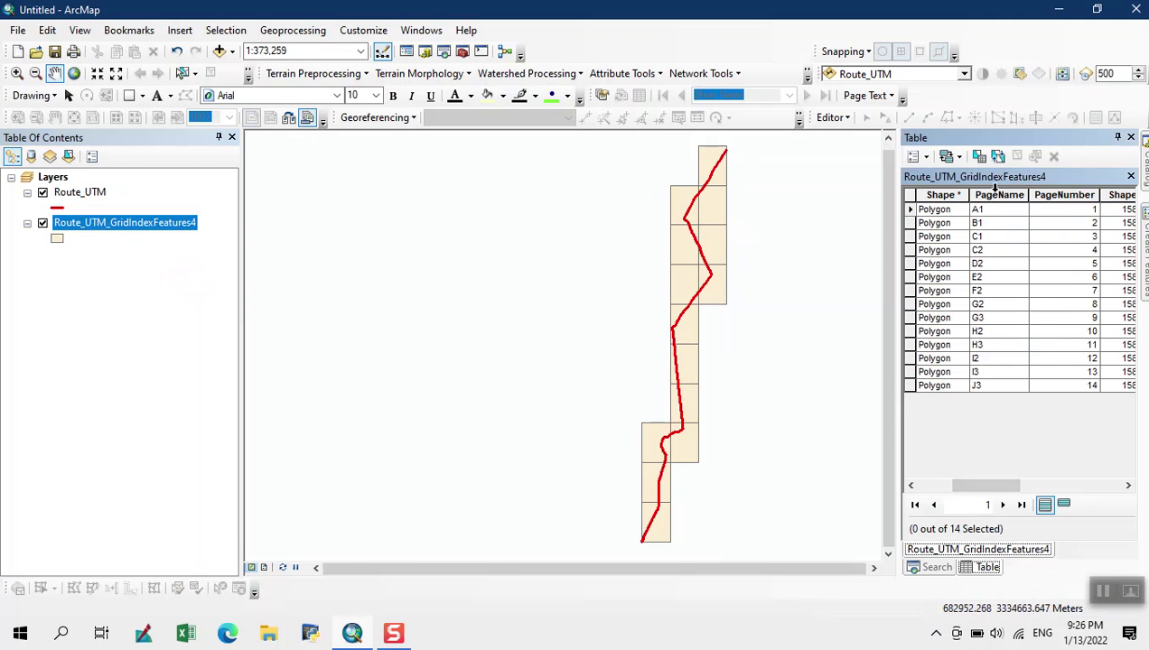
{"action": "left_click", "coordinate": [1130, 137]}
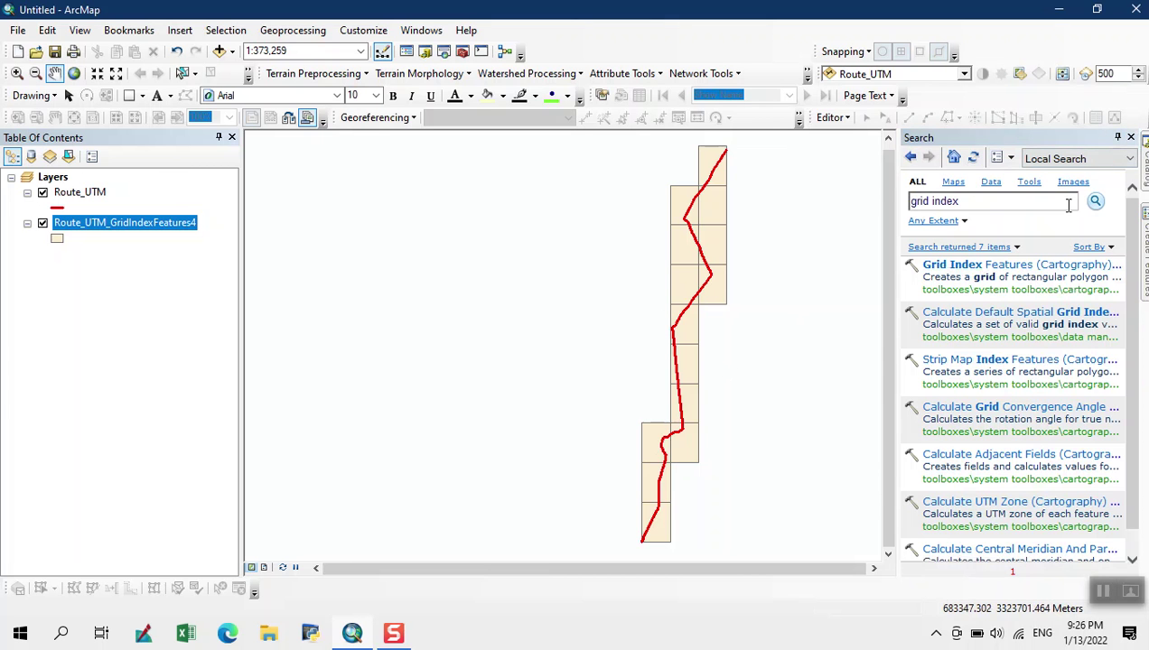
{"action": "left_click", "coordinate": [1130, 137]}
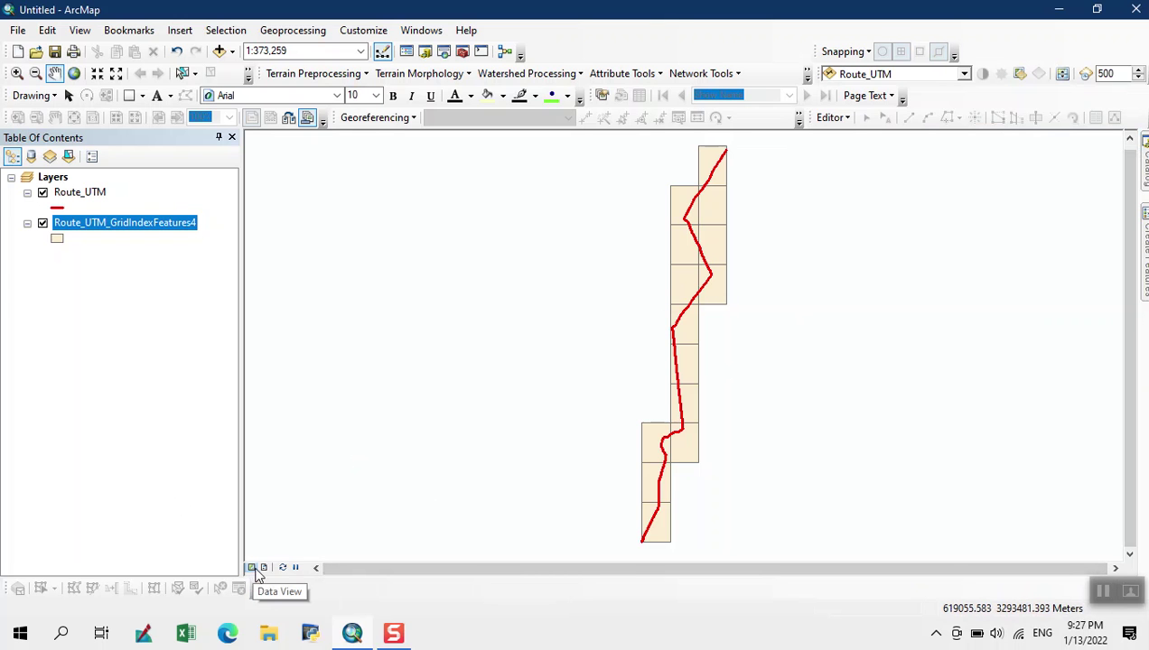
Step: Switch to Layout View and zoom the map to the grid index layer
{"action": "left_click", "coordinate": [262, 568]}
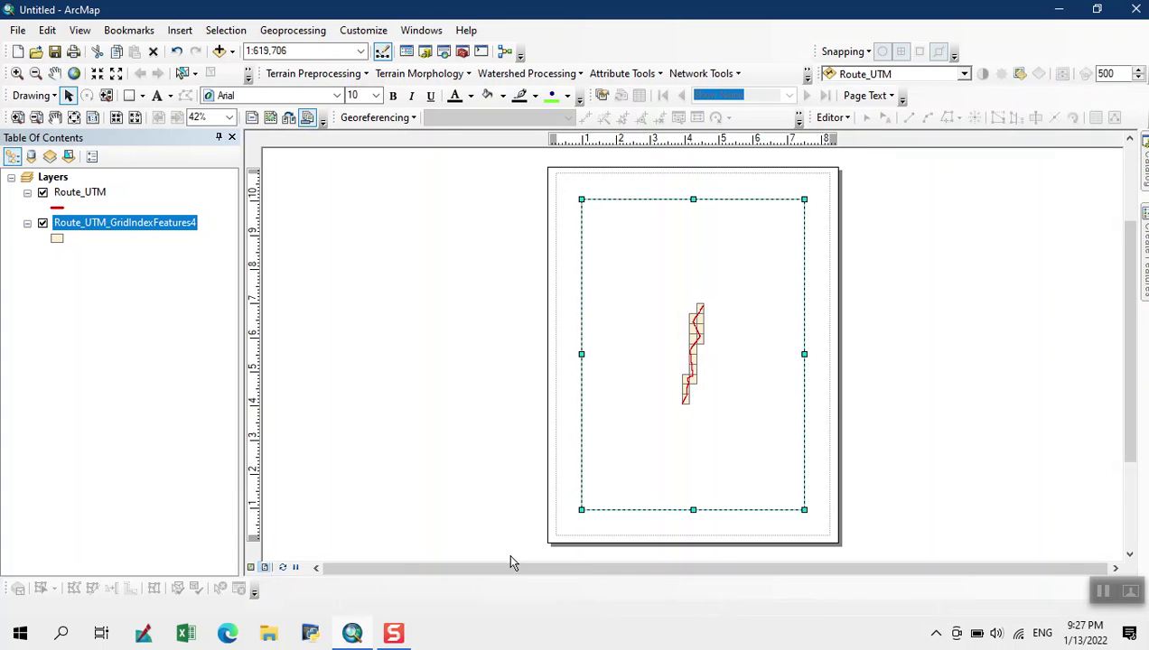
{"action": "right_click", "coordinate": [118, 228]}
{"action": "left_click", "coordinate": [220, 313]}
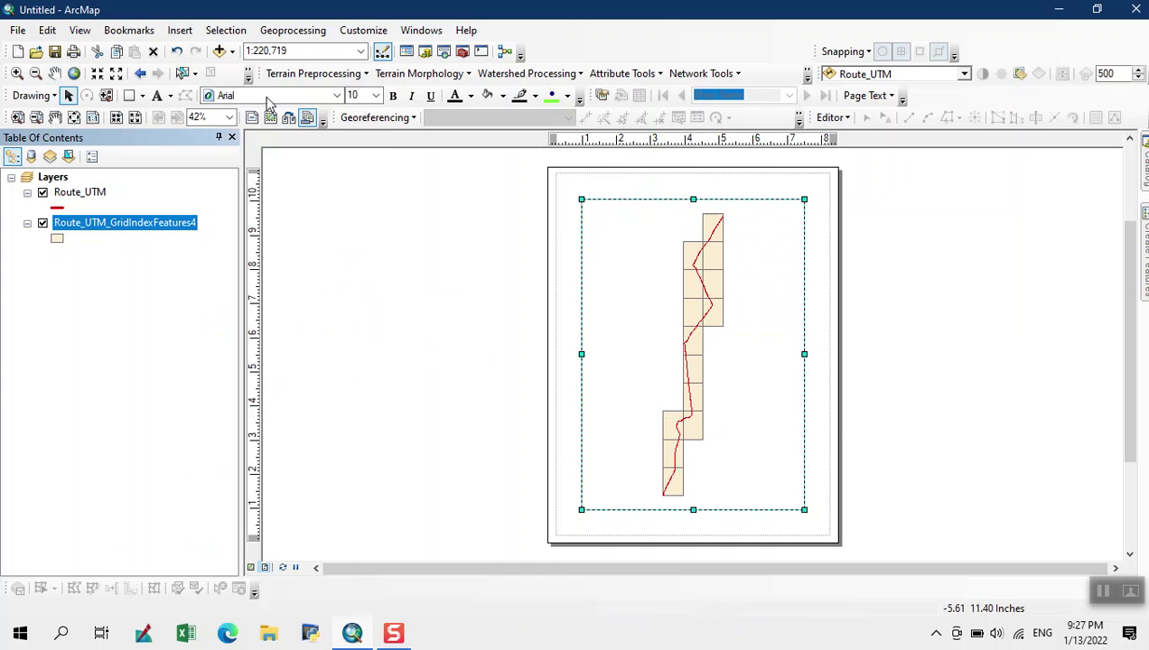
{"action": "left_click", "coordinate": [220, 52]}
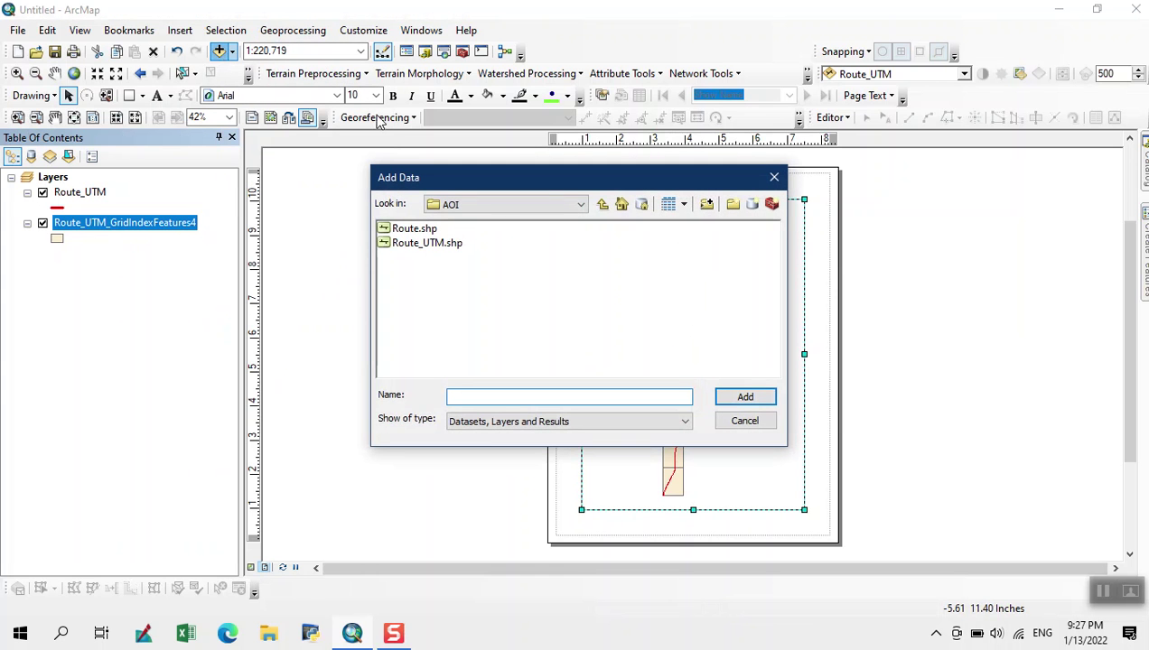
Step: Add the OSM lines and OSM points shapefiles from ExportTool\Index_Mapping_shp to the map
{"action": "left_click", "coordinate": [602, 206]}
{"action": "double_click", "coordinate": [408, 242]}
{"action": "double_click", "coordinate": [425, 228]}
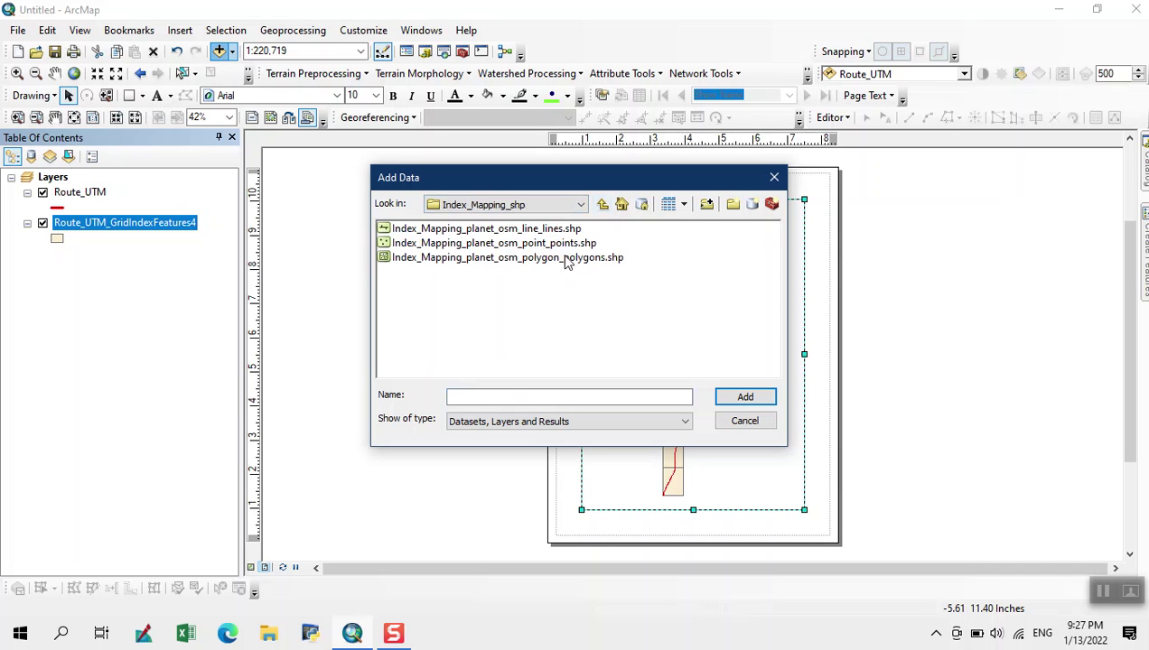
{"action": "left_click", "coordinate": [534, 233]}
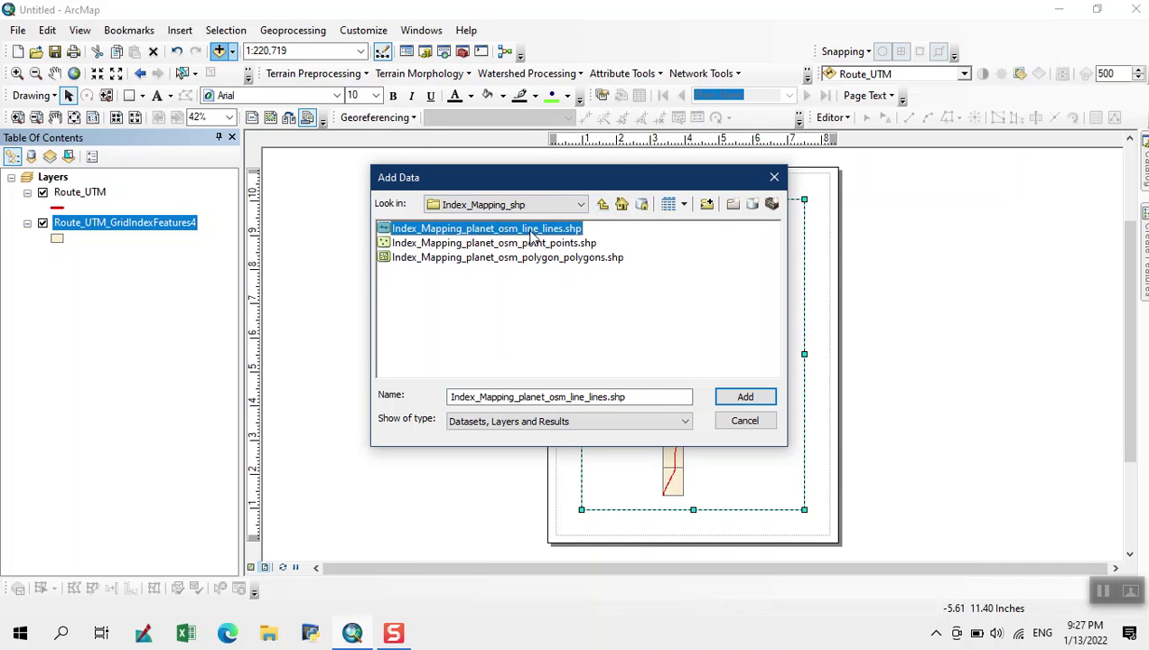
{"action": "left_click", "coordinate": [757, 399]}
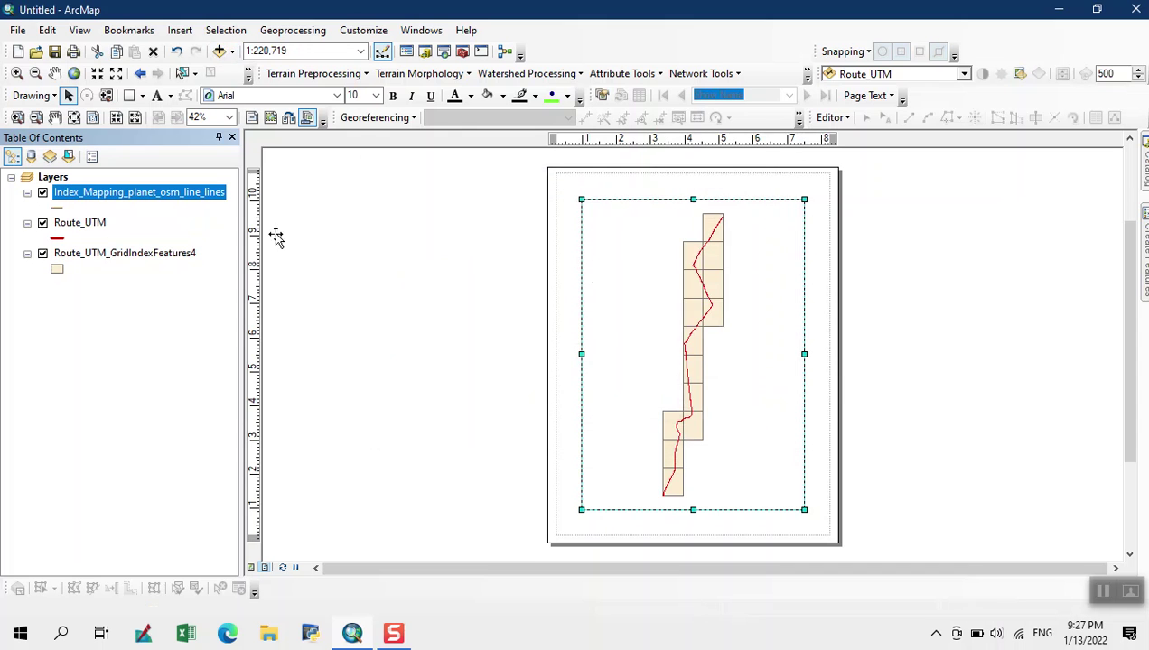
{"action": "left_click", "coordinate": [218, 51]}
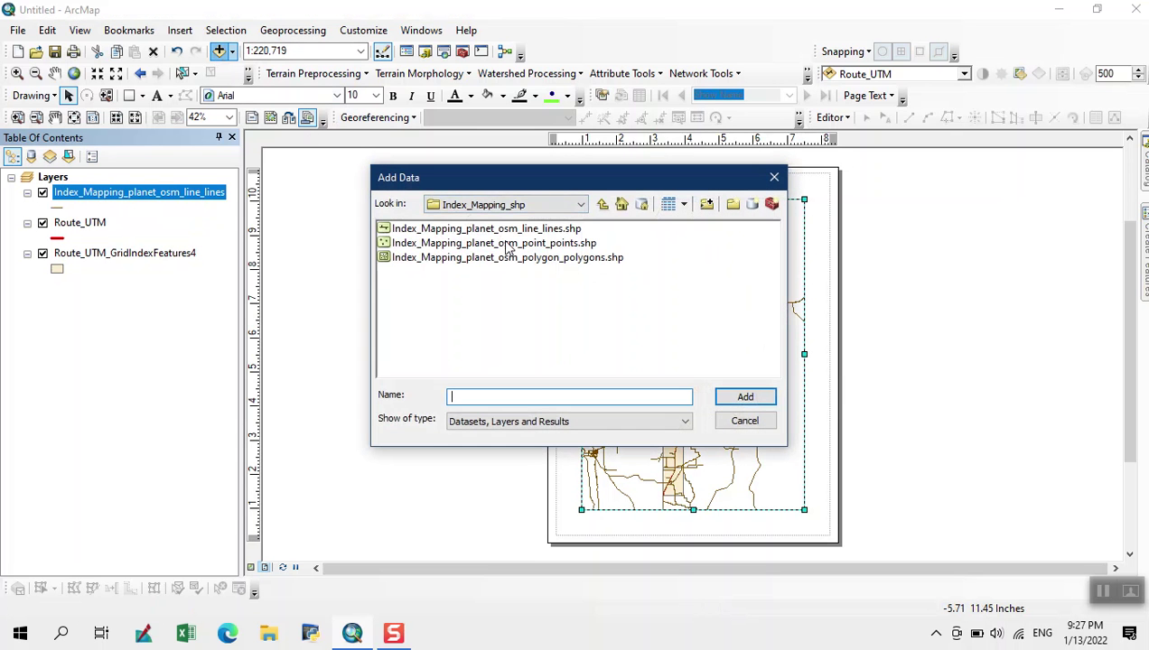
{"action": "left_click", "coordinate": [508, 242]}
{"action": "left_click", "coordinate": [769, 395]}
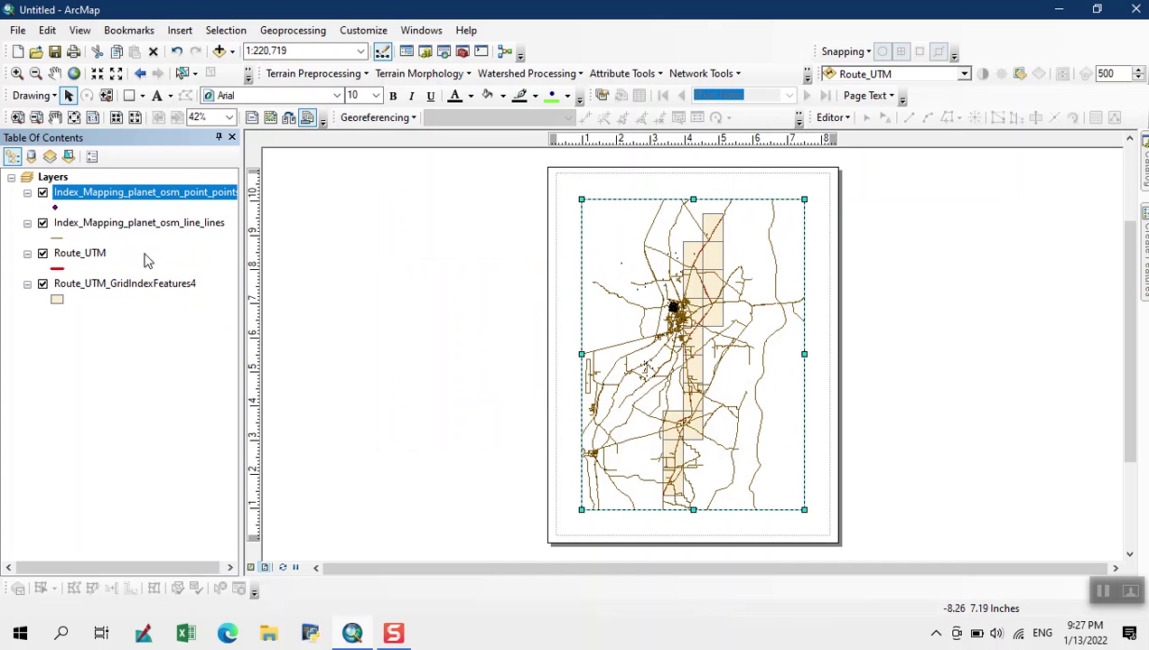
Step: Draw the OSM lines layer with the red Highway symbol
{"action": "left_click", "coordinate": [59, 237]}
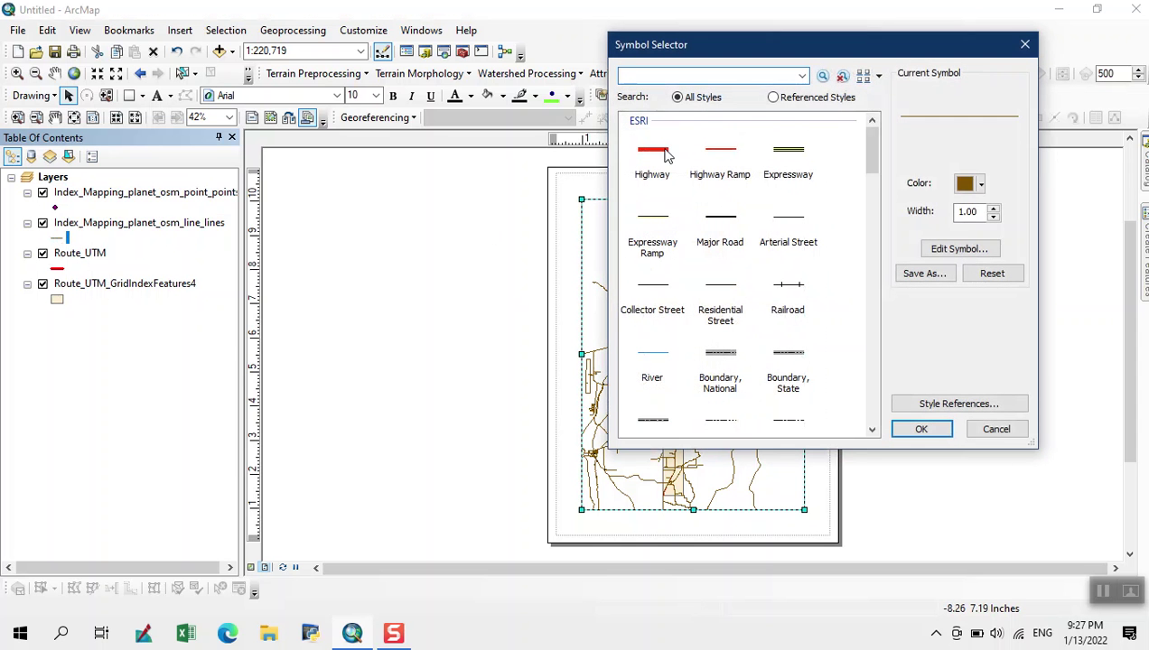
{"action": "left_click", "coordinate": [664, 153]}
{"action": "left_click", "coordinate": [919, 429]}
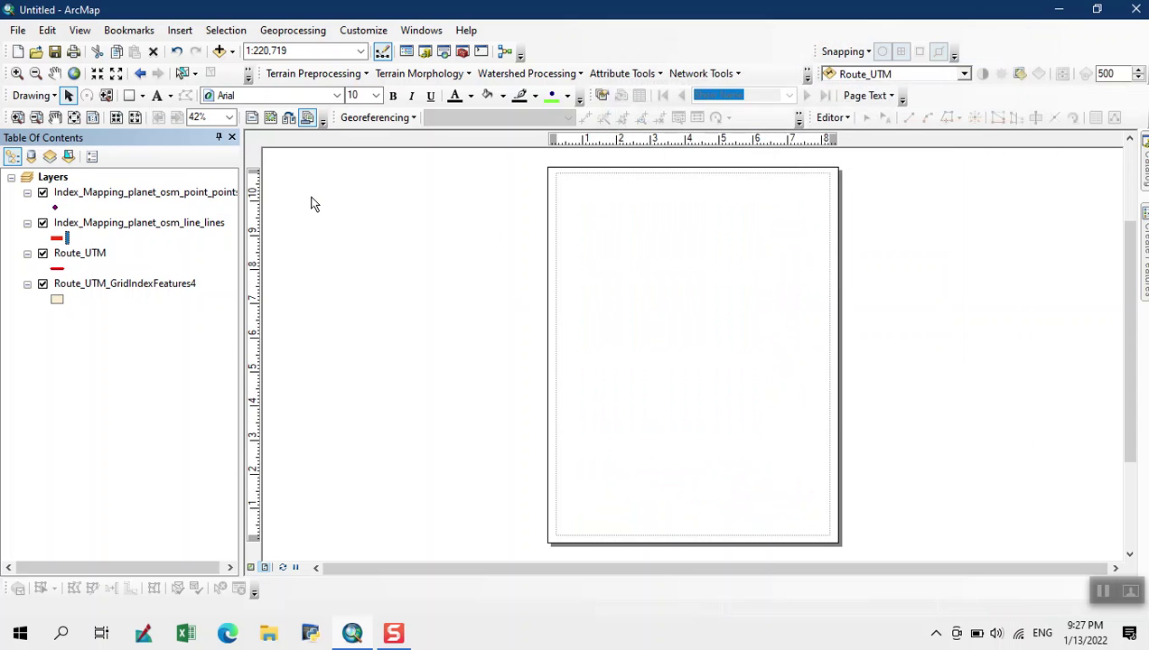
Step: Give the OSM points layer a black Airplane marker at size 18
{"action": "left_click", "coordinate": [90, 197]}
{"action": "left_click", "coordinate": [79, 192]}
{"action": "left_click", "coordinate": [53, 208]}
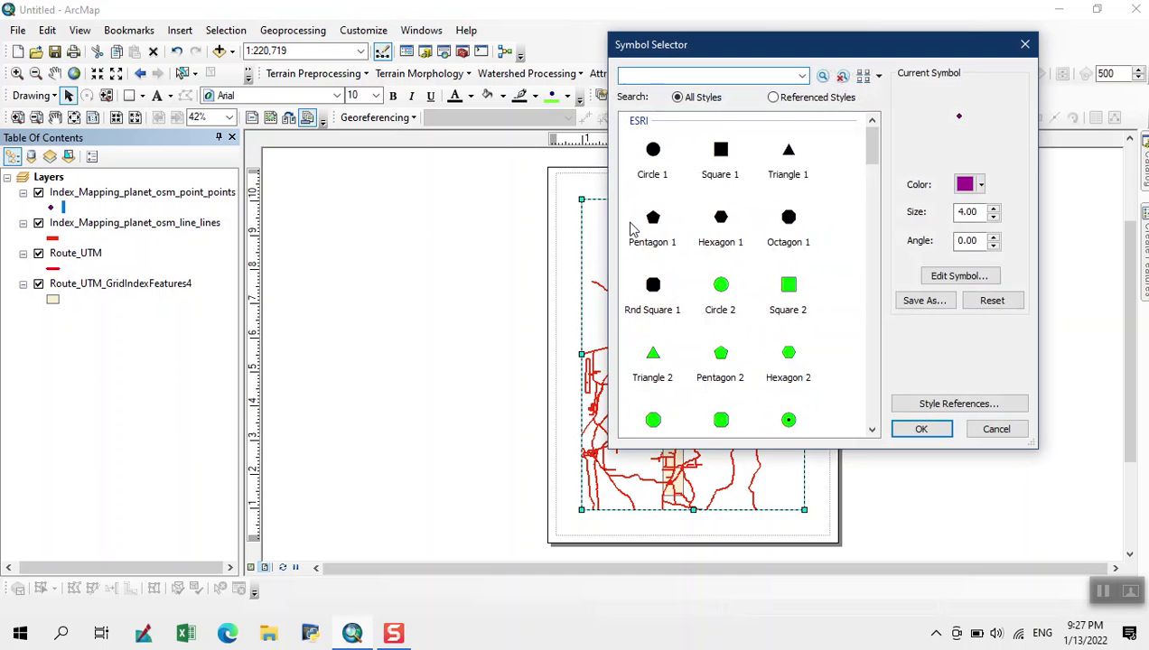
{"action": "left_click", "coordinate": [653, 354]}
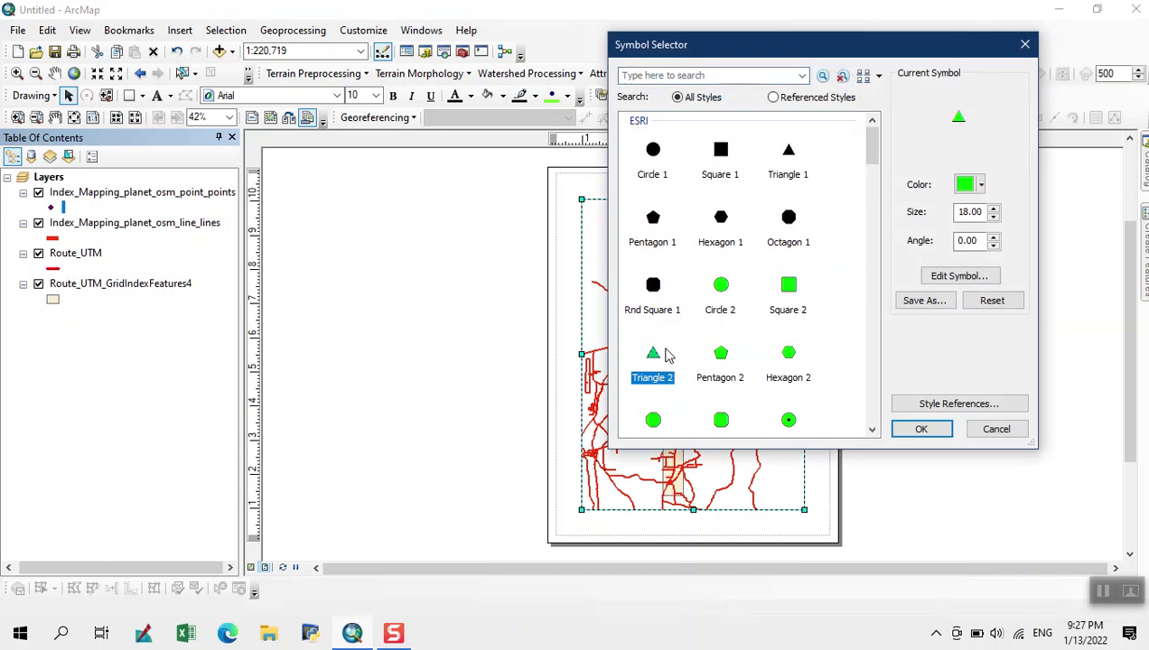
{"action": "left_click", "coordinate": [917, 429]}
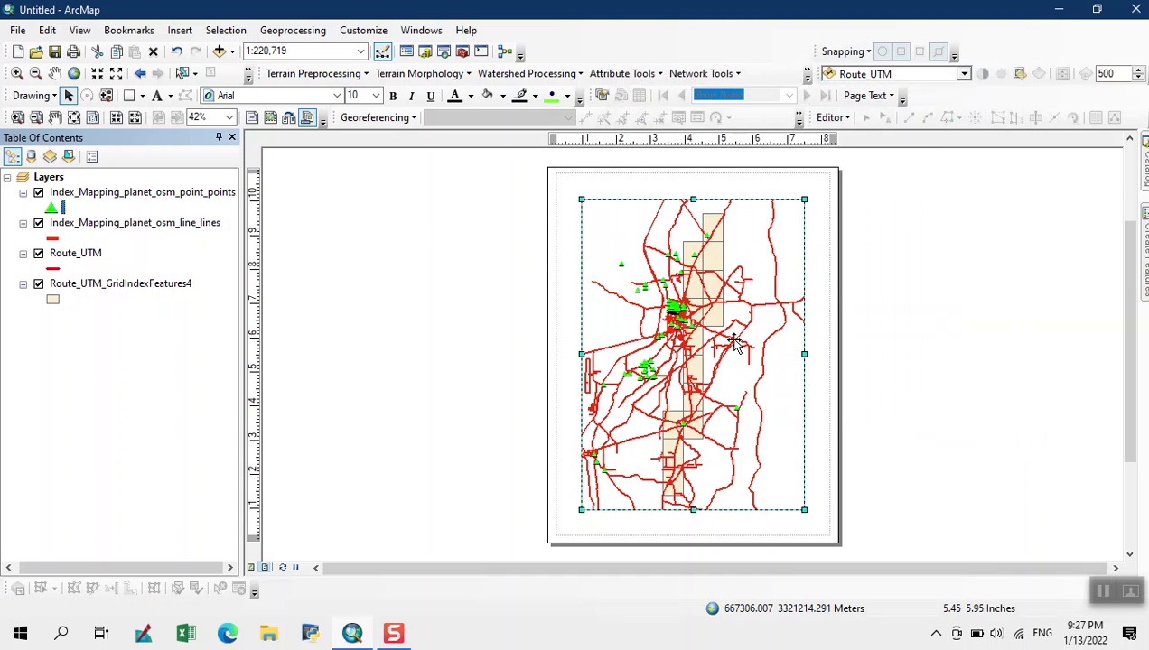
{"action": "left_click", "coordinate": [52, 209]}
{"action": "scroll", "coordinate": [818, 264], "scroll_direction": "down", "scroll_amount": 6}
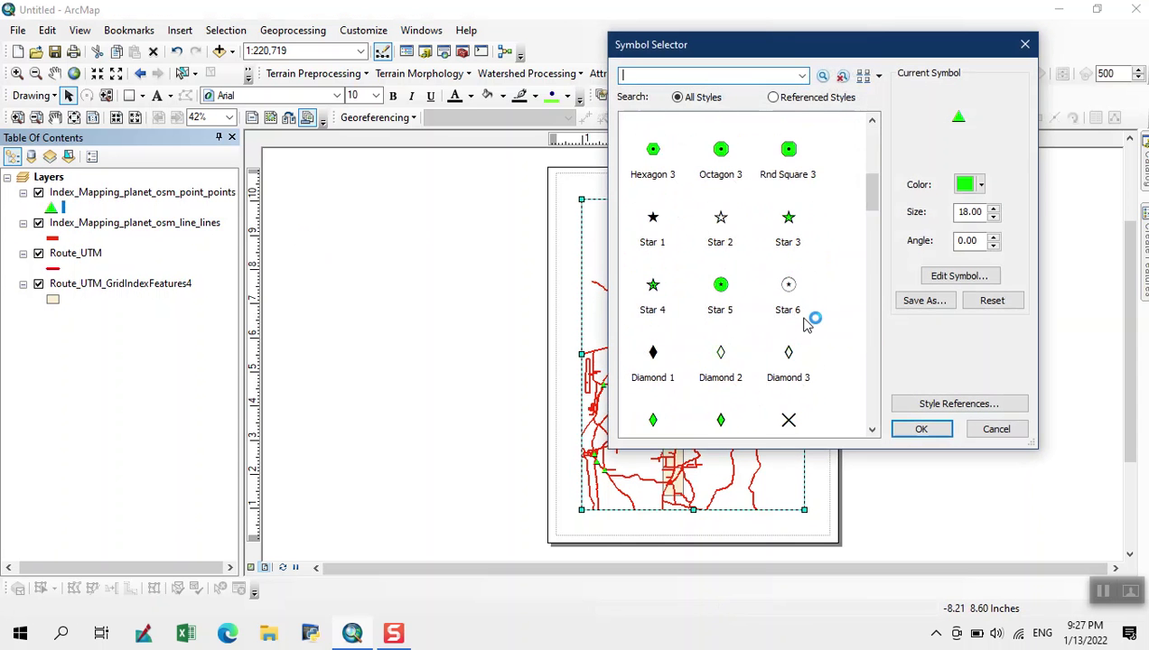
{"action": "scroll", "coordinate": [807, 323], "scroll_direction": "down", "scroll_amount": 4}
{"action": "scroll", "coordinate": [806, 324], "scroll_direction": "down", "scroll_amount": 4}
{"action": "left_click", "coordinate": [722, 197]}
{"action": "left_click", "coordinate": [921, 429]}
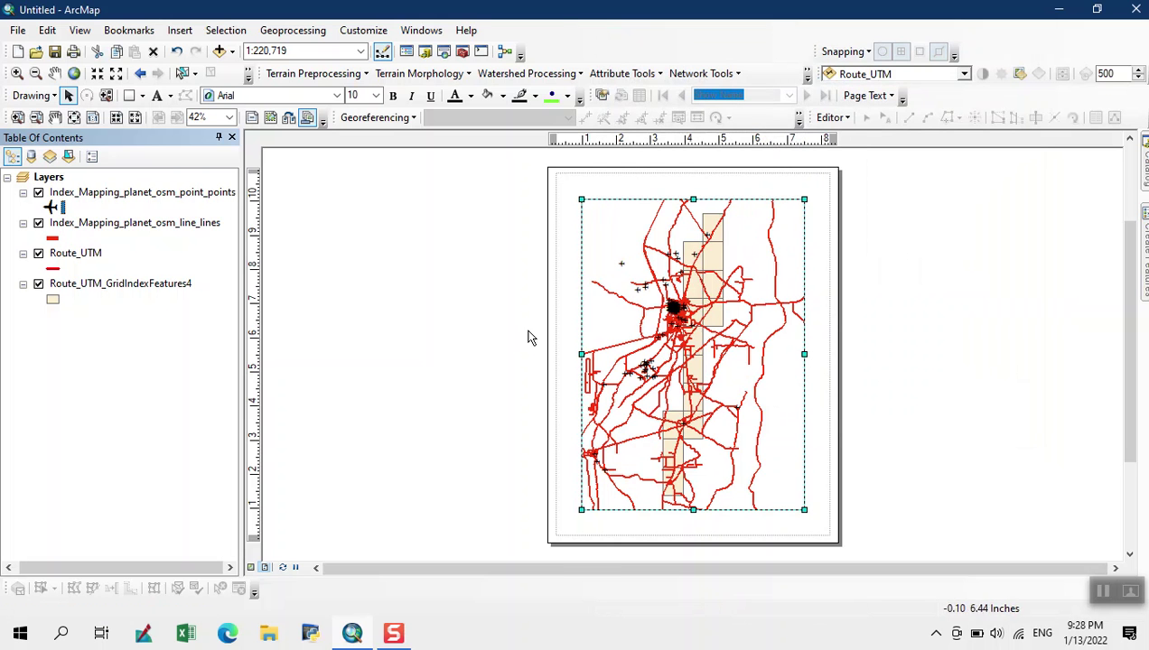
Step: Zoom to Route_UTM, then select page A1 in the grid table and zoom to it at 1:22,000
{"action": "right_click", "coordinate": [78, 261]}
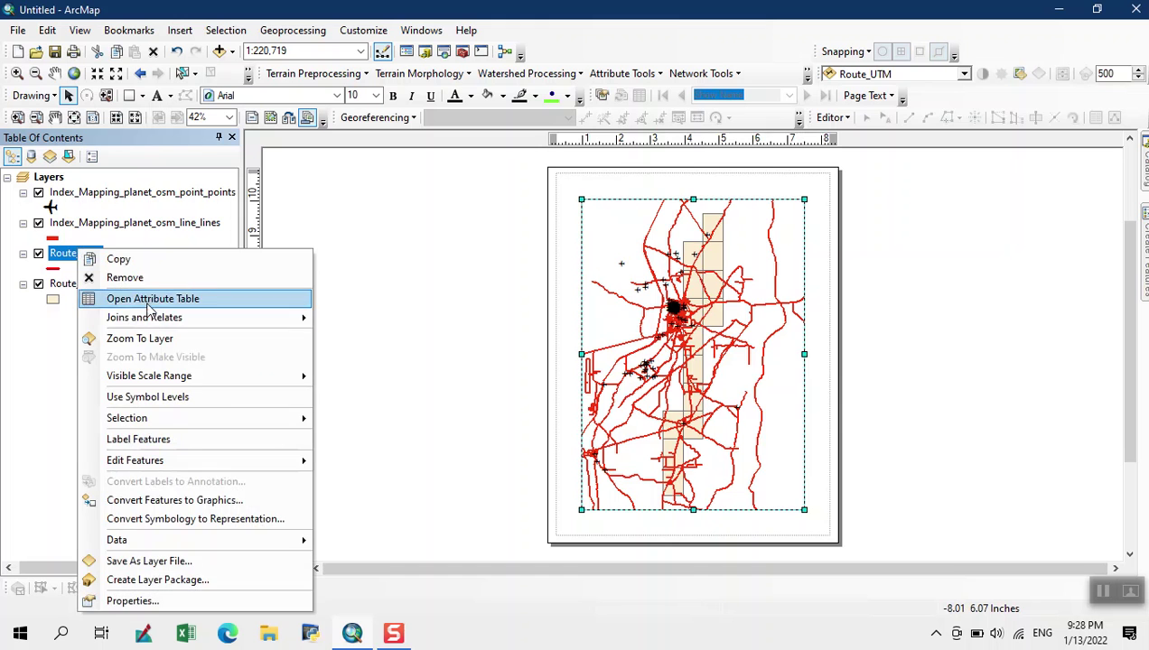
{"action": "left_click", "coordinate": [127, 338]}
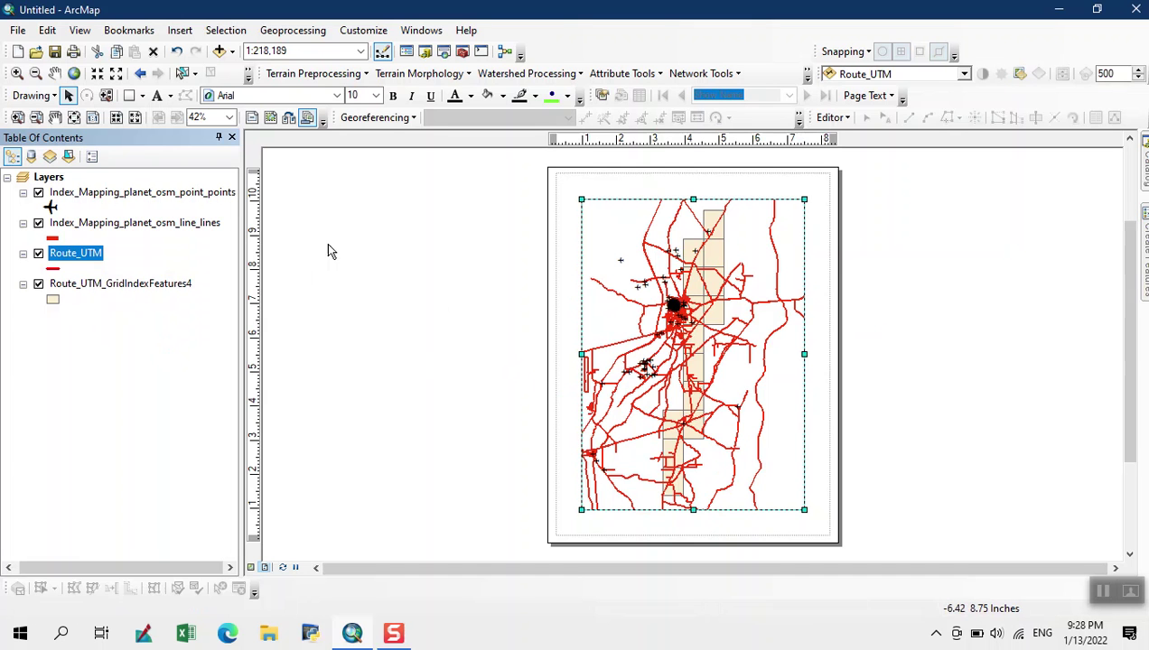
{"action": "right_click", "coordinate": [110, 285]}
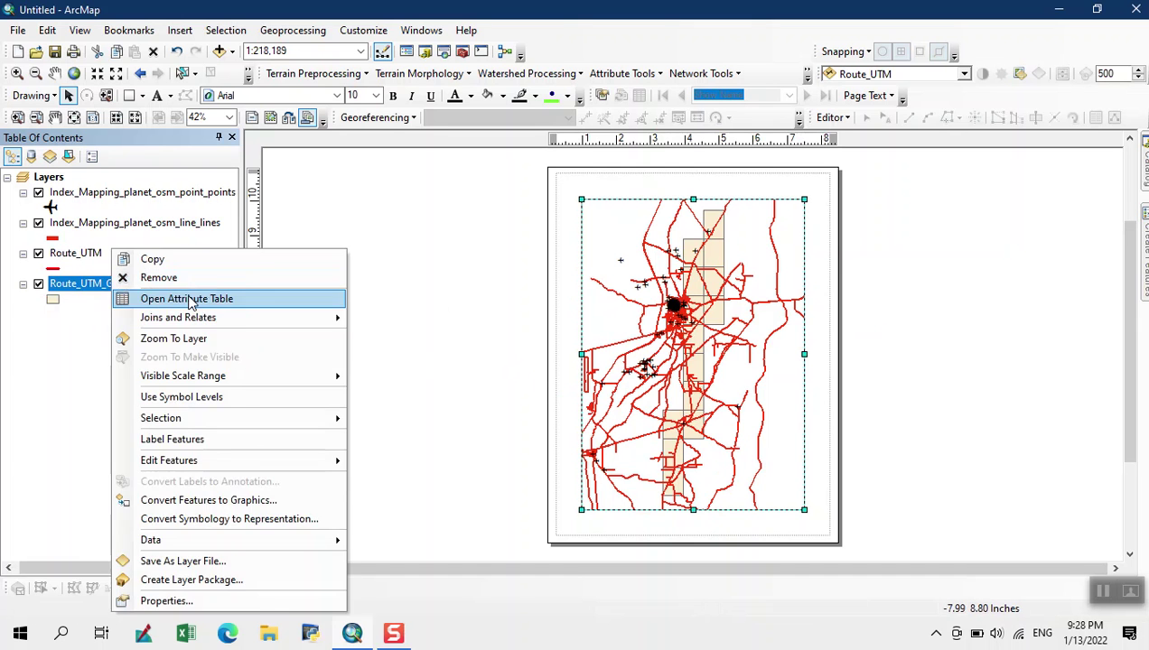
{"action": "left_click", "coordinate": [187, 300]}
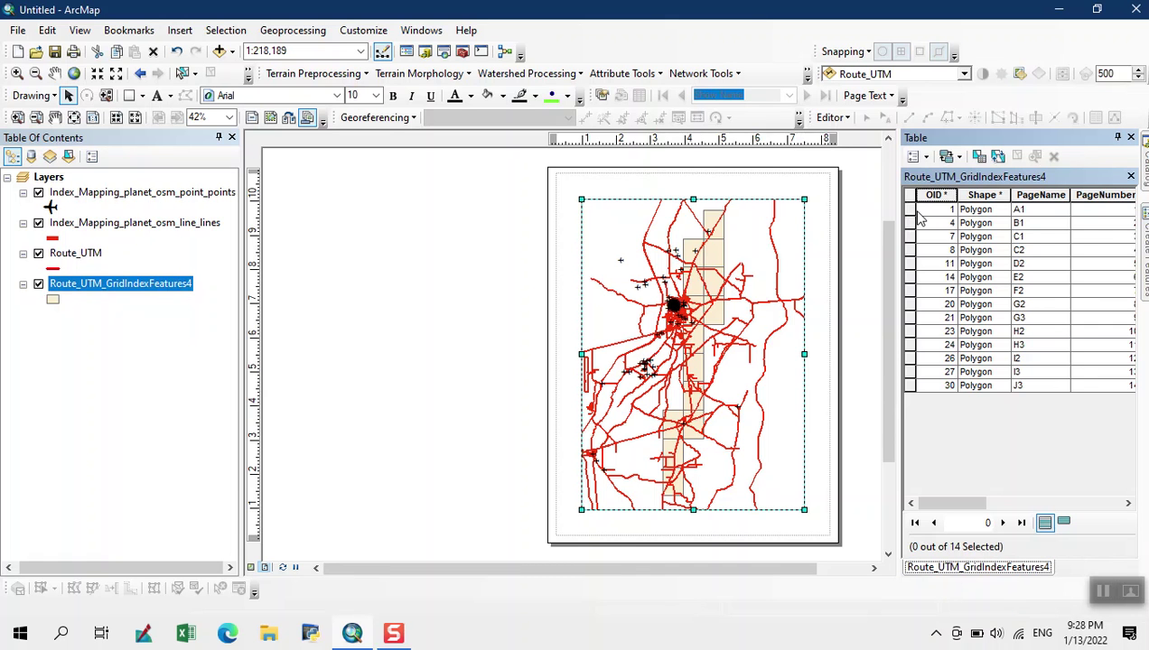
{"action": "left_click", "coordinate": [908, 210]}
{"action": "right_click", "coordinate": [906, 209]}
{"action": "left_click", "coordinate": [967, 357]}
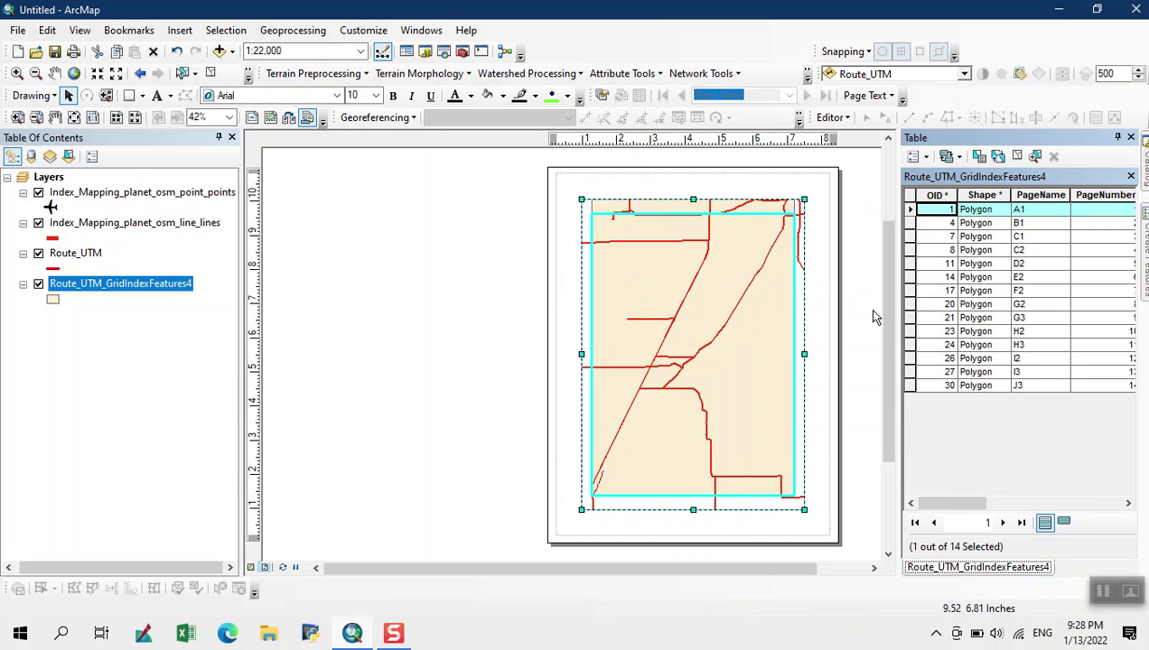
{"action": "left_click", "coordinate": [820, 243]}
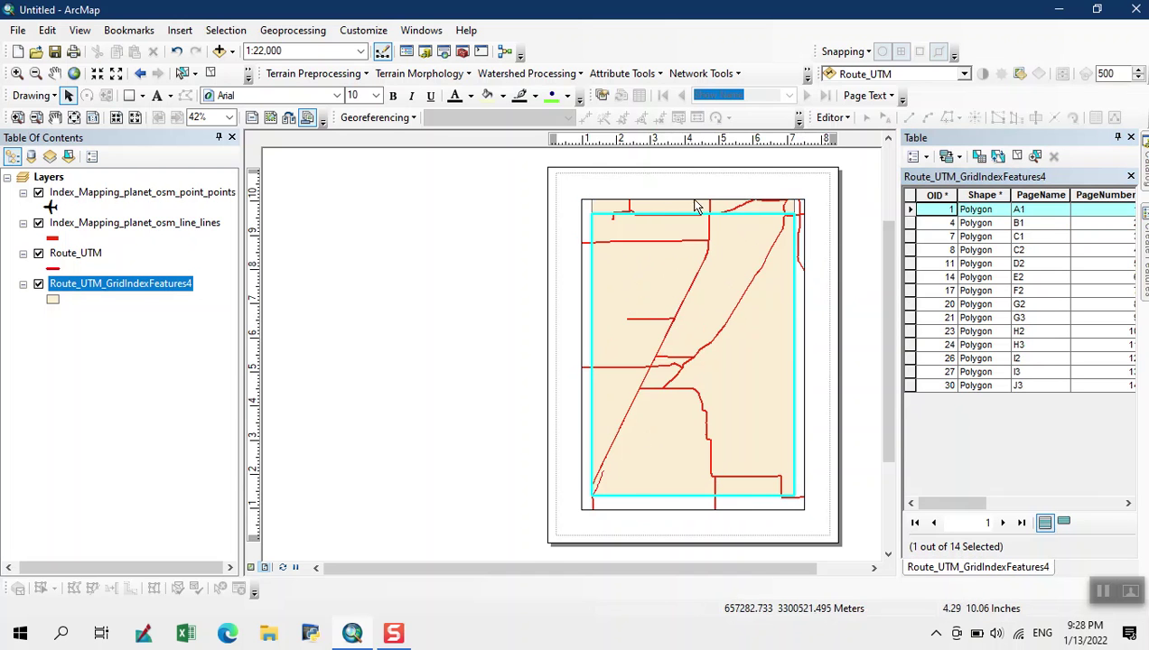
Step: Fit the map frame to the page margins and shrink it slightly from its top-left corner
{"action": "right_click", "coordinate": [657, 316]}
{"action": "mouse_move", "coordinate": [746, 275]}
{"action": "left_click", "coordinate": [881, 368]}
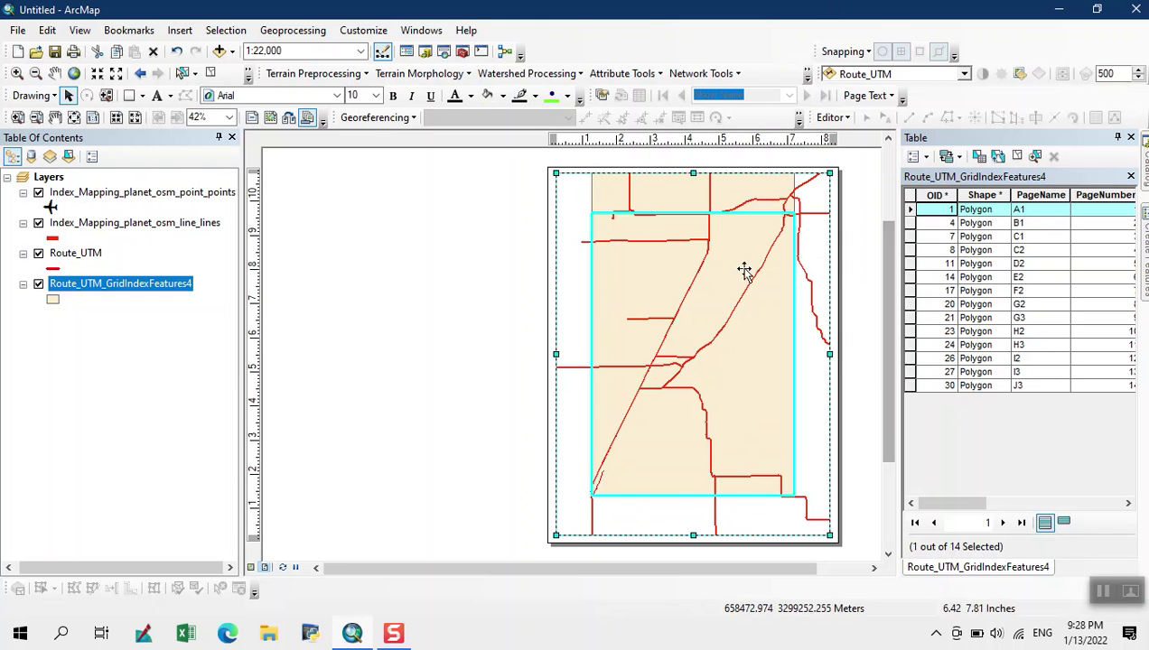
{"action": "left_click_drag", "start_coordinate": [557, 173], "coordinate": [569, 199]}
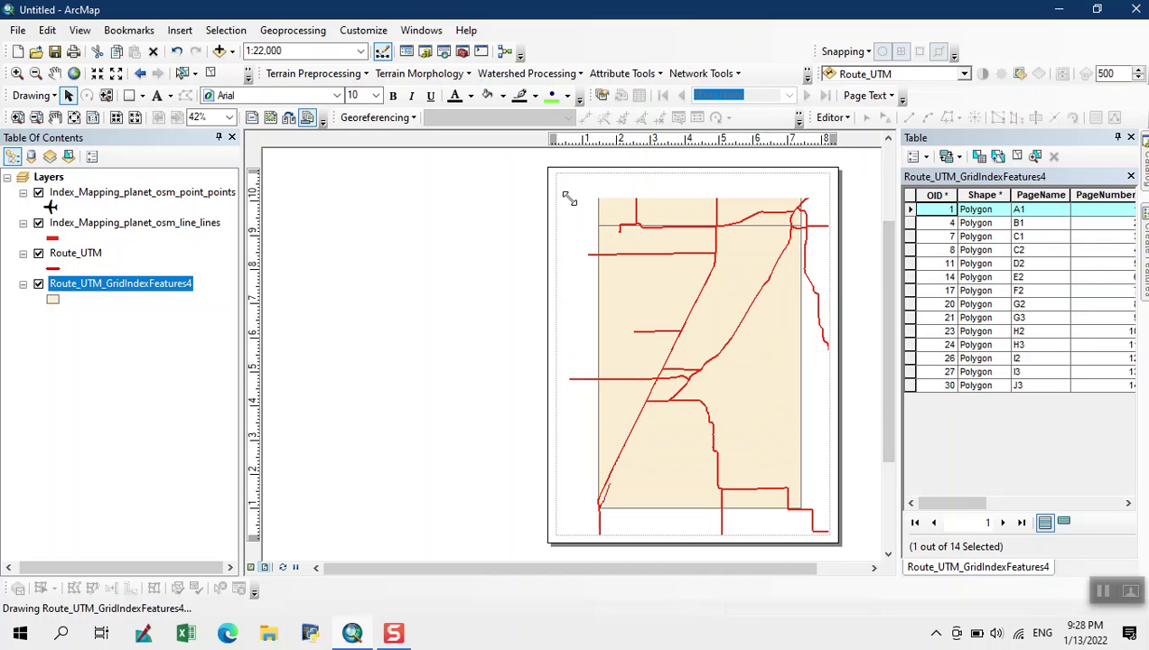
{"action": "left_click", "coordinate": [618, 191]}
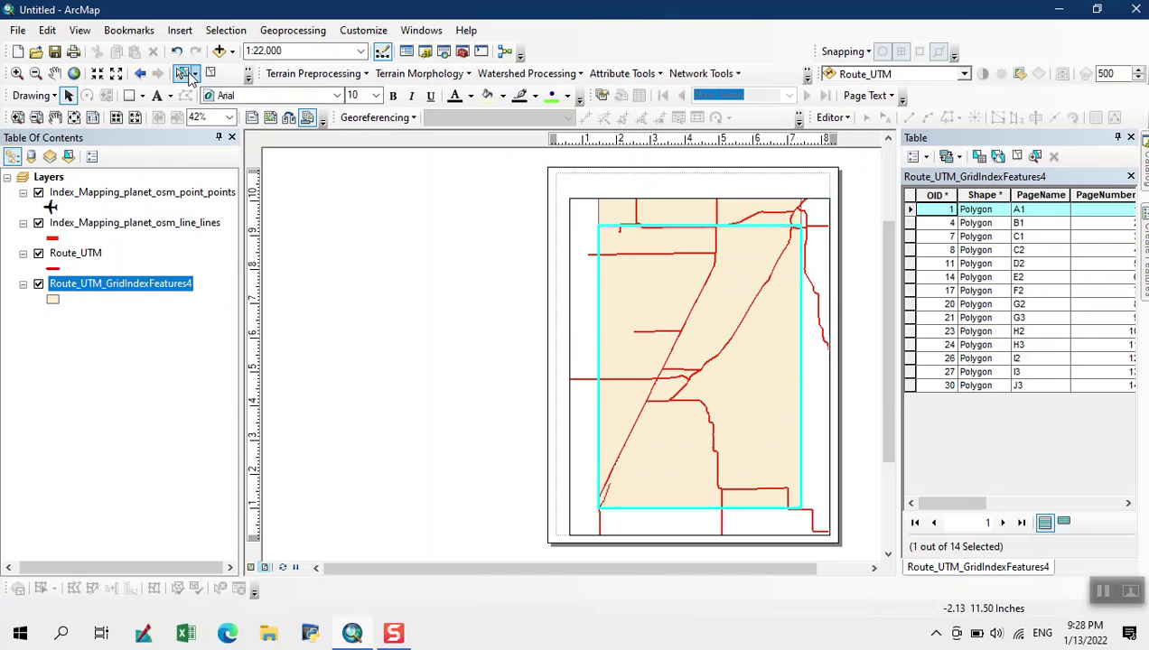
{"action": "left_click", "coordinate": [180, 33]}
{"action": "left_click", "coordinate": [202, 70]}
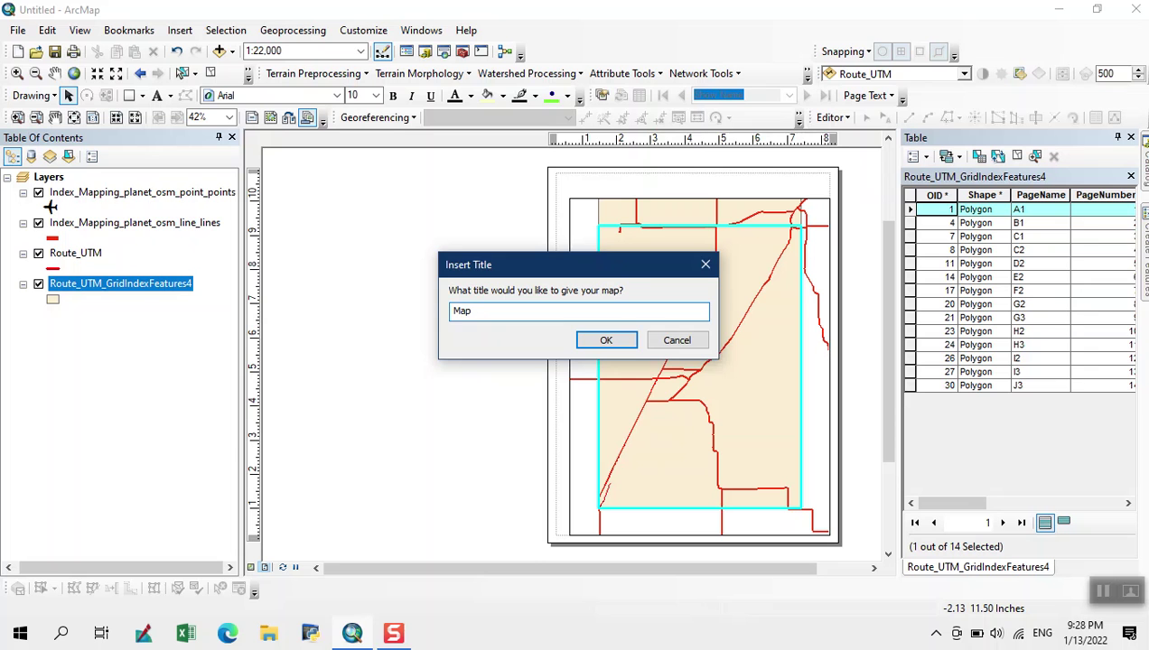
Step: Place the 'Map' title at the top centre of the page and set its font size to 28
{"action": "left_click", "coordinate": [622, 341]}
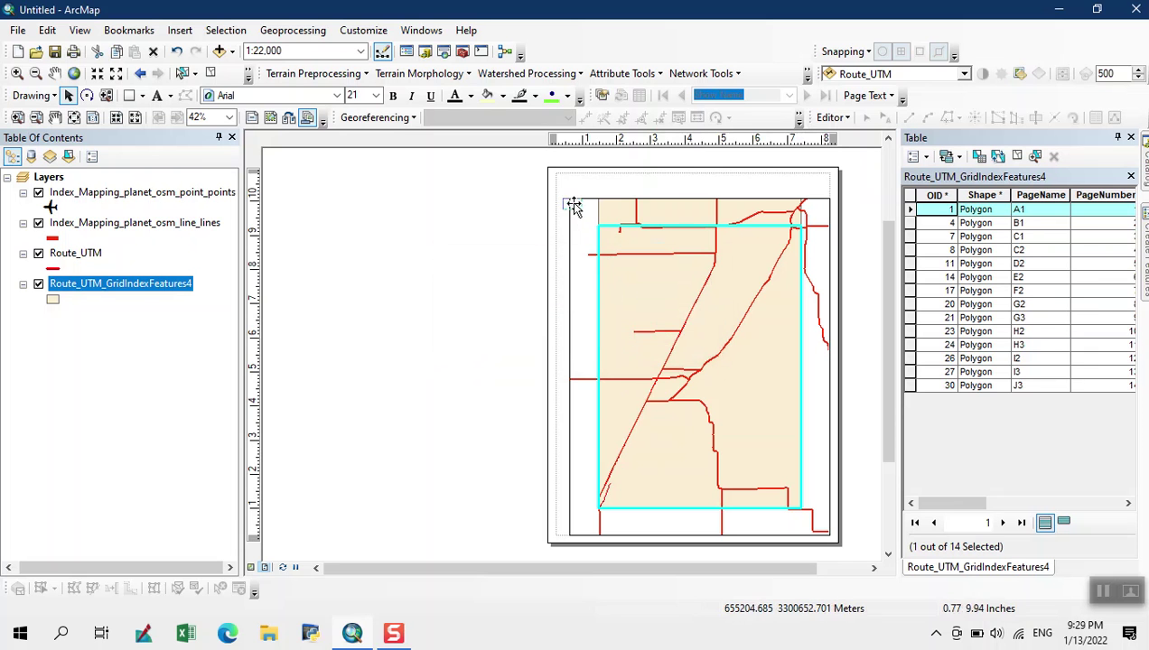
{"action": "left_click_drag", "start_coordinate": [573, 204], "coordinate": [684, 185]}
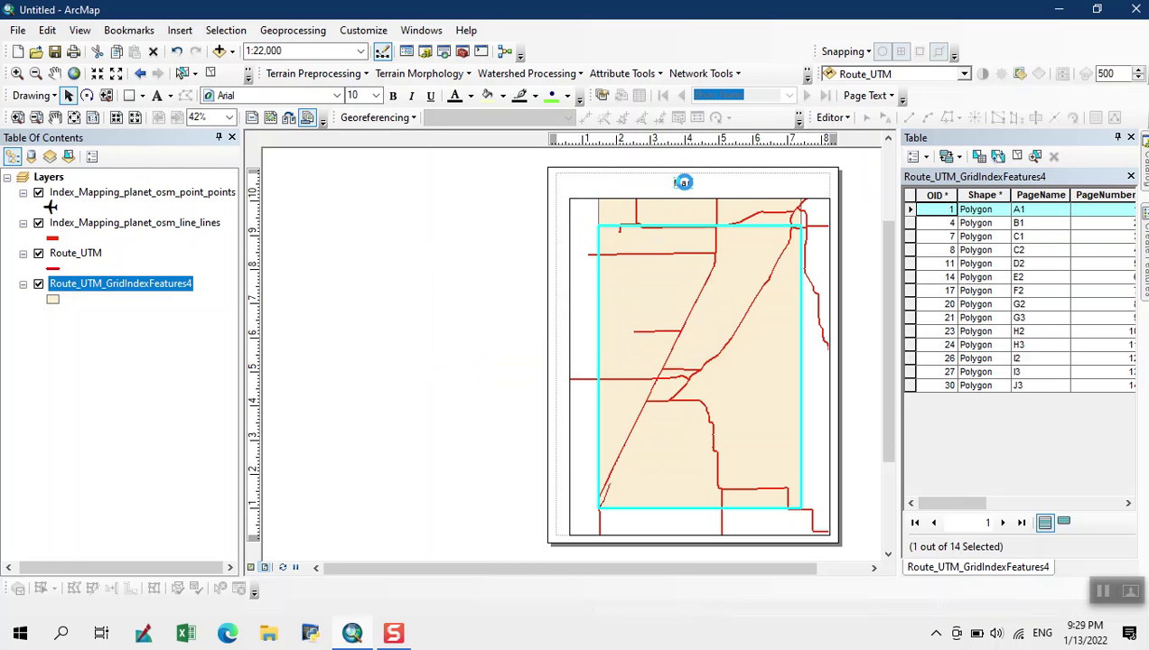
{"action": "double_click", "coordinate": [683, 182]}
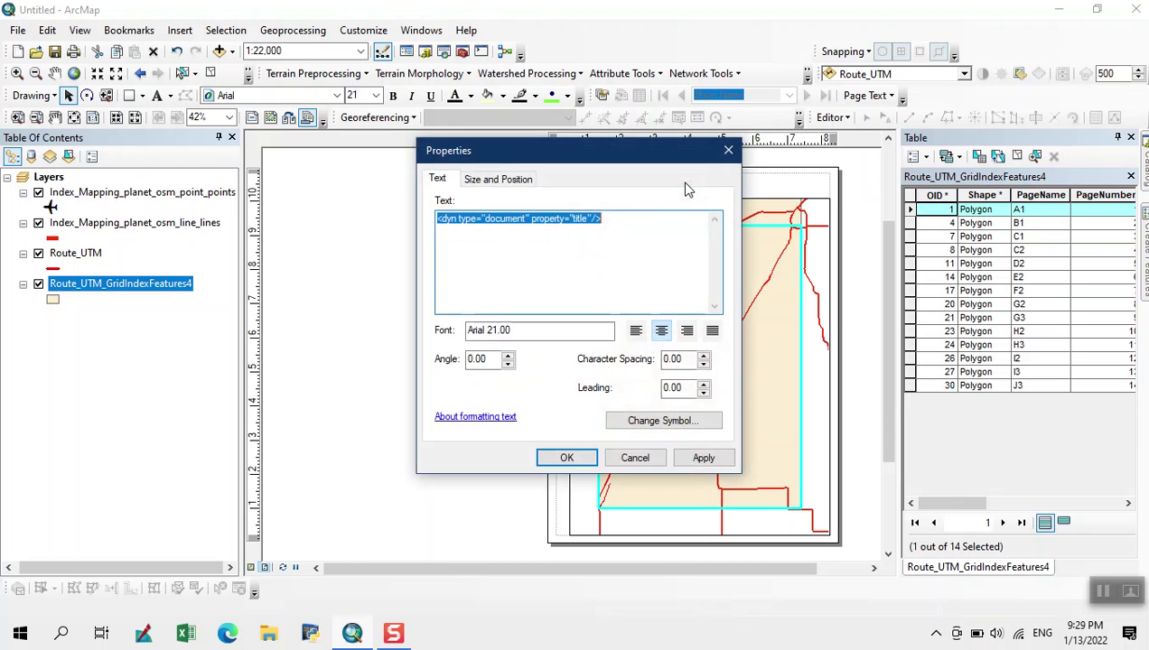
{"action": "left_click", "coordinate": [691, 420]}
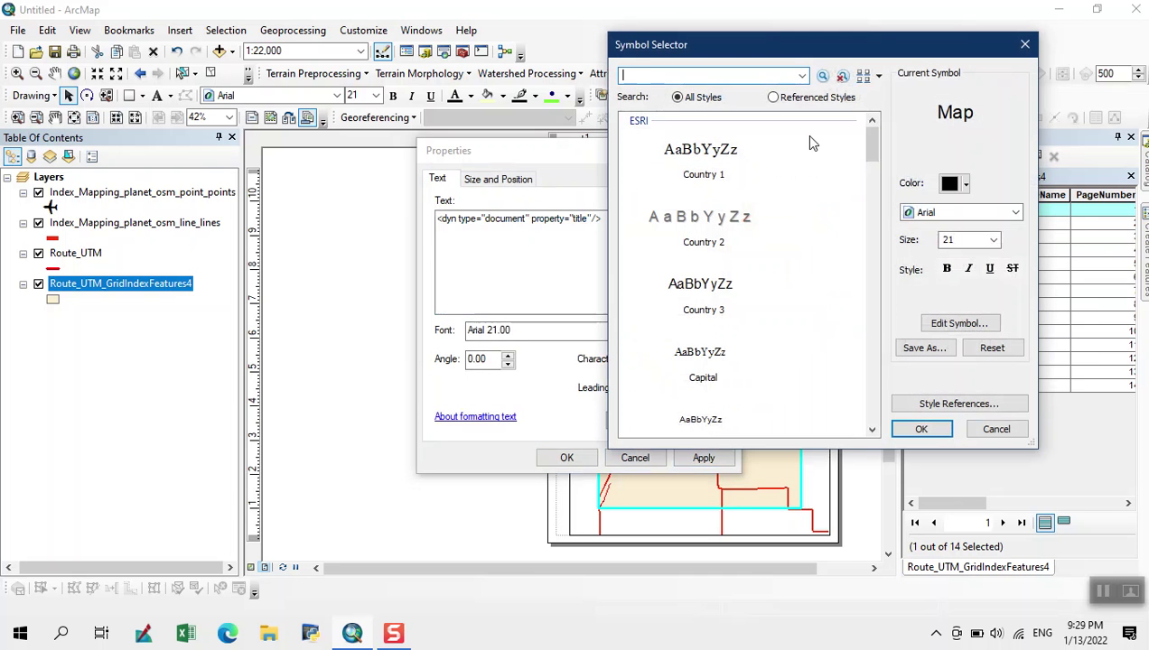
{"action": "left_click", "coordinate": [962, 240]}
{"action": "left_click", "coordinate": [993, 241]}
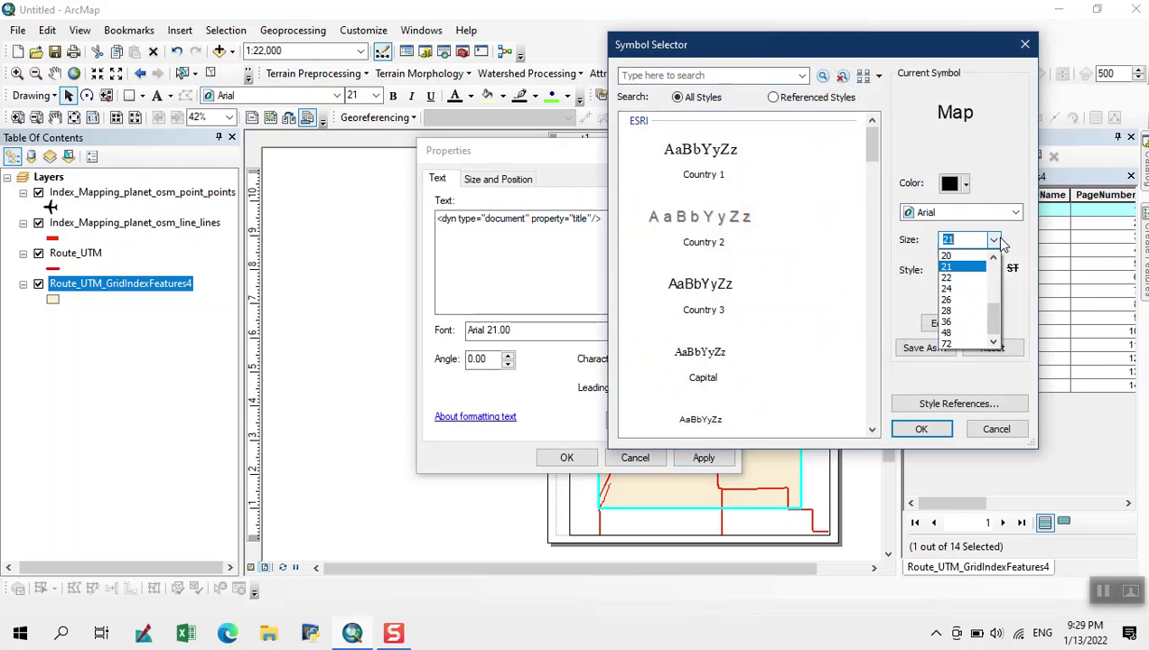
{"action": "left_click", "coordinate": [964, 312]}
Step: Make the 'Map' title text blue and bold, and apply the style
{"action": "left_click", "coordinate": [964, 184]}
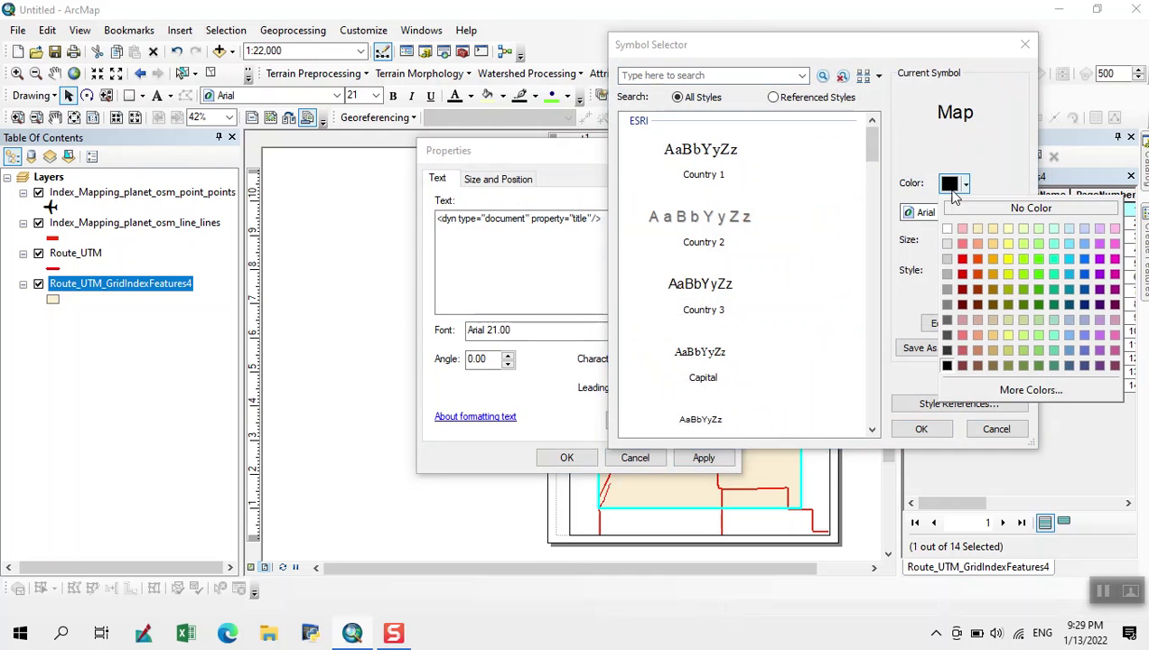
{"action": "left_click", "coordinate": [1071, 263]}
{"action": "left_click", "coordinate": [947, 269]}
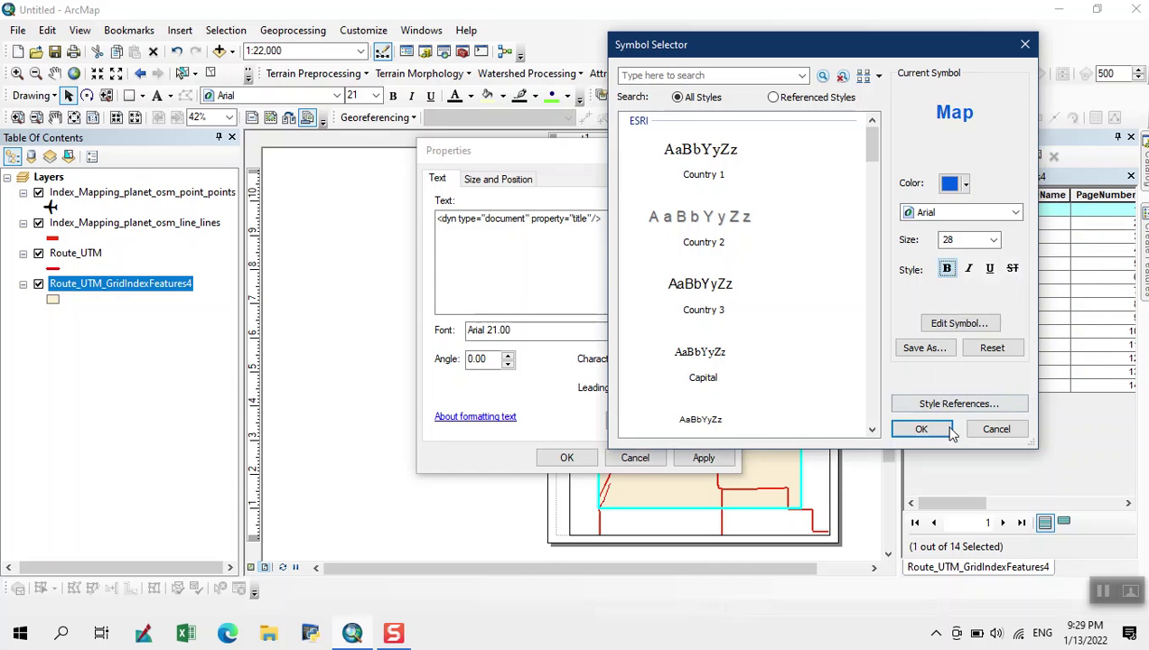
{"action": "left_click", "coordinate": [921, 429]}
{"action": "left_click", "coordinate": [703, 458]}
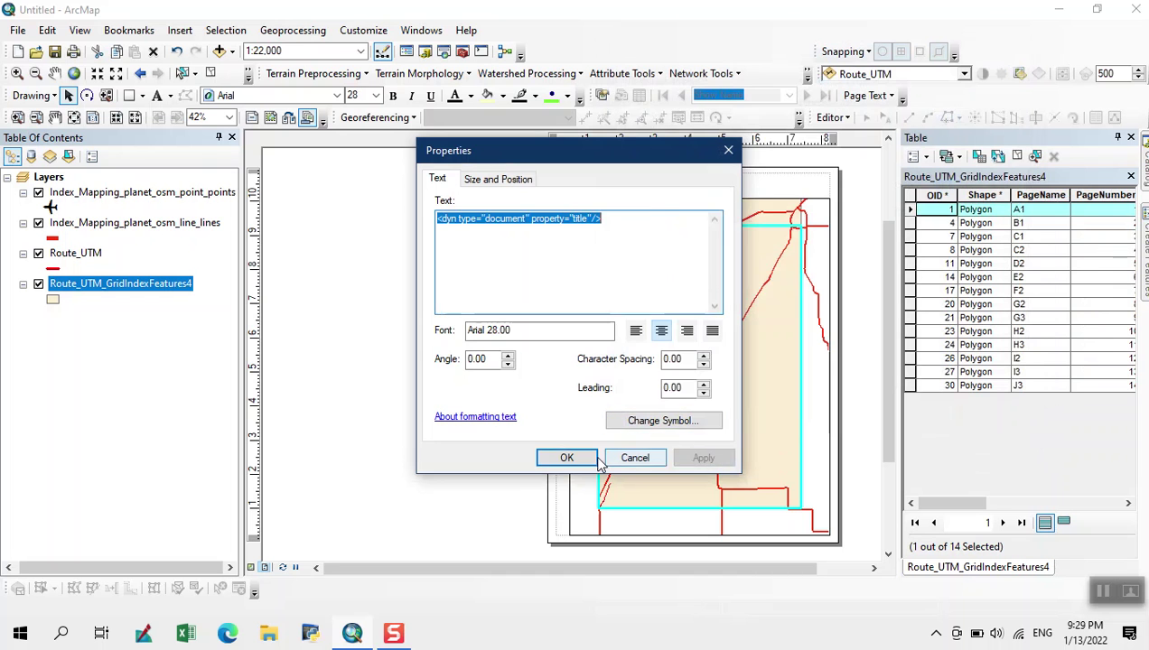
{"action": "left_click", "coordinate": [568, 458]}
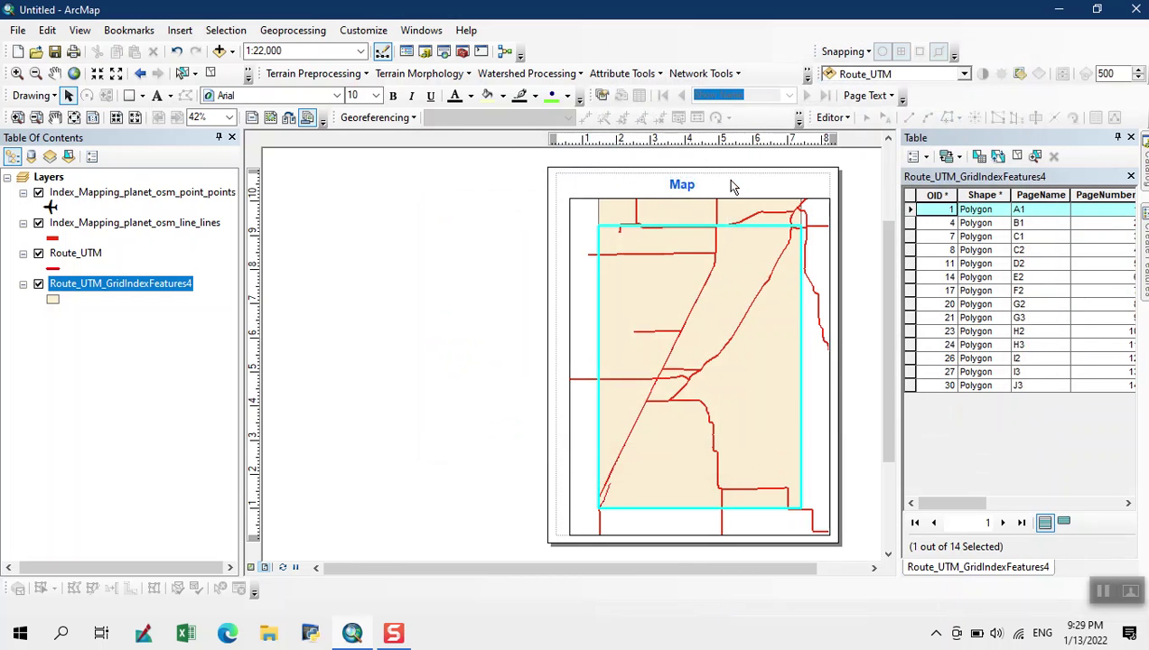
{"action": "left_click", "coordinate": [681, 189]}
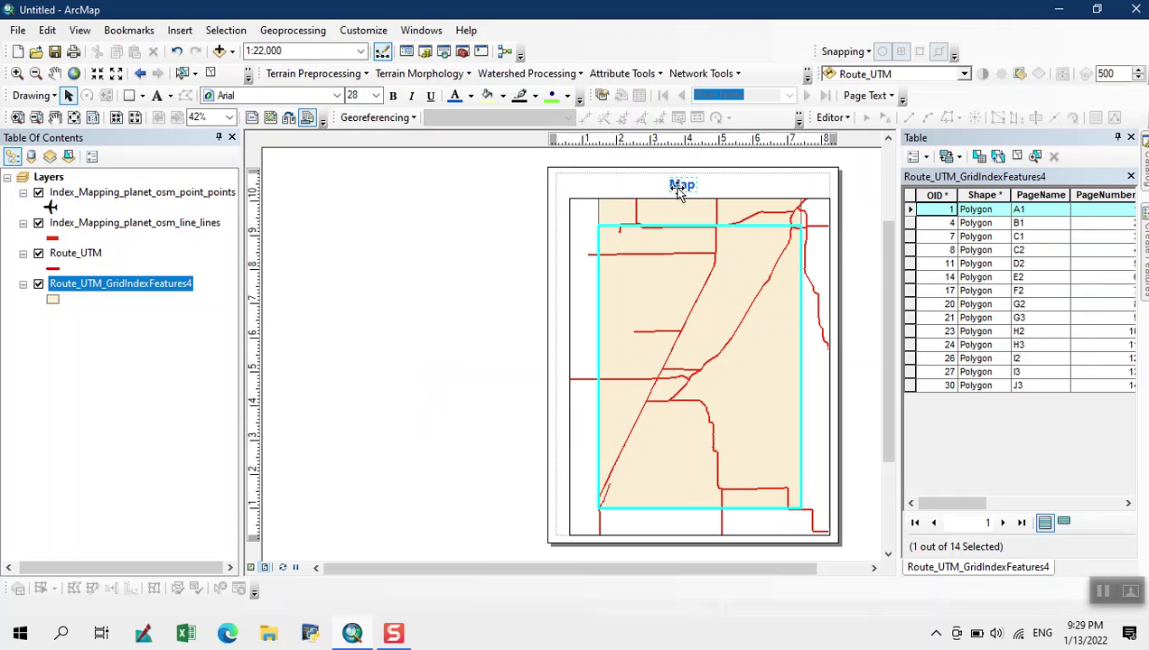
Step: Insert an ESRI North 1 north arrow and move it to the page's top-right corner
{"action": "left_click", "coordinate": [176, 33]}
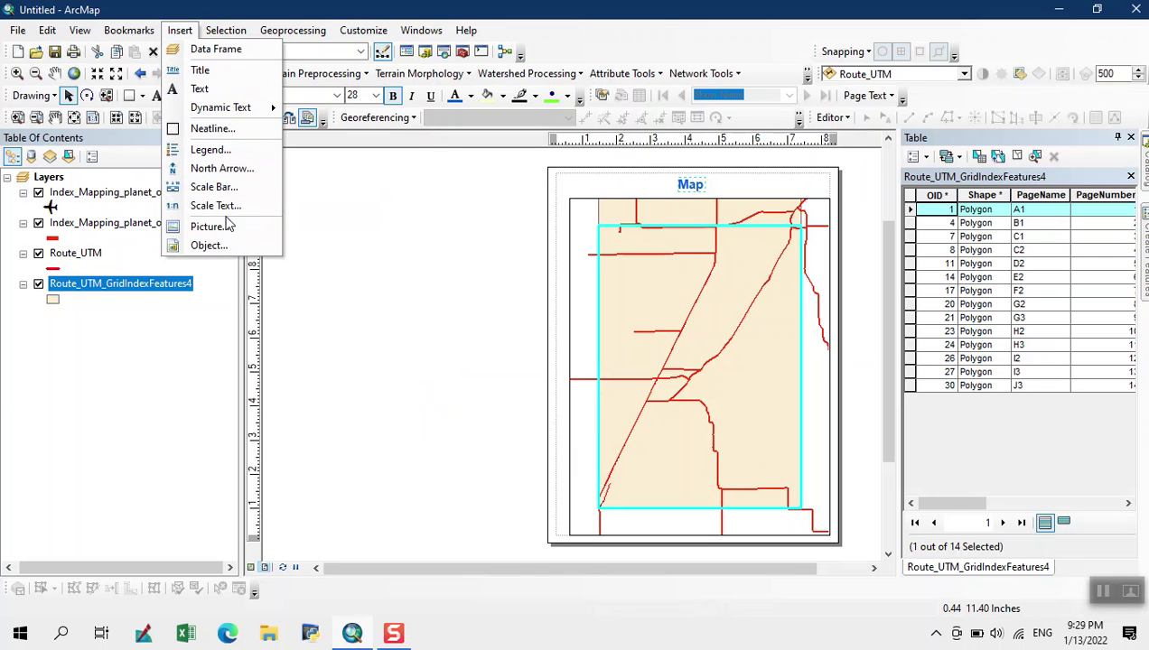
{"action": "left_click", "coordinate": [217, 168]}
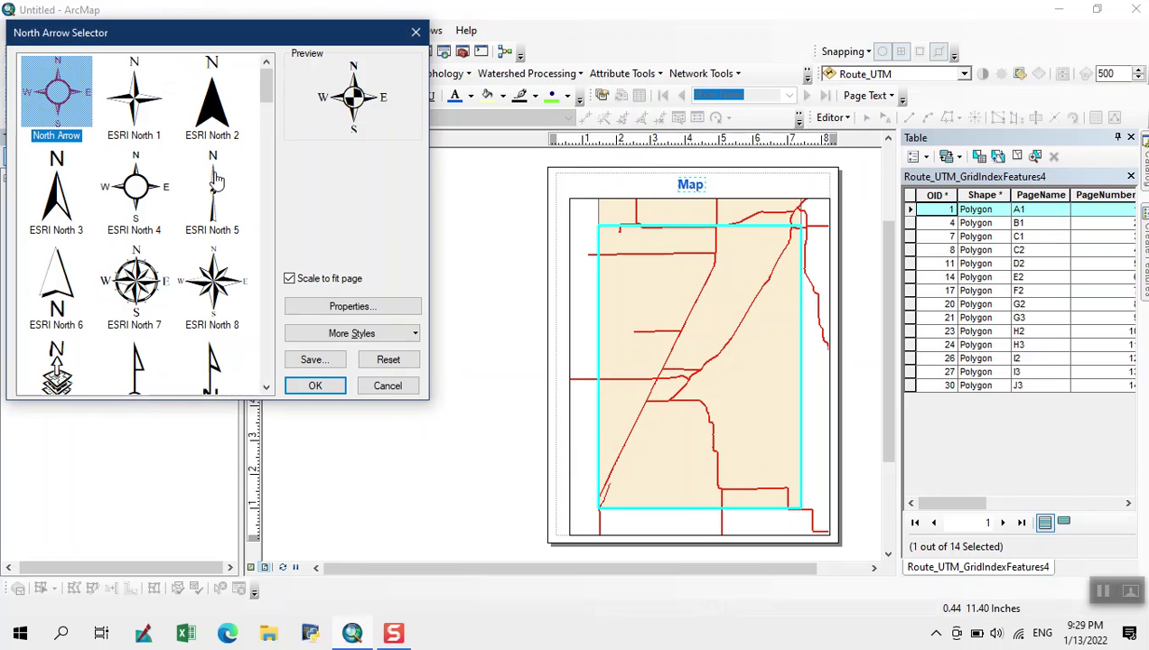
{"action": "left_click", "coordinate": [144, 115]}
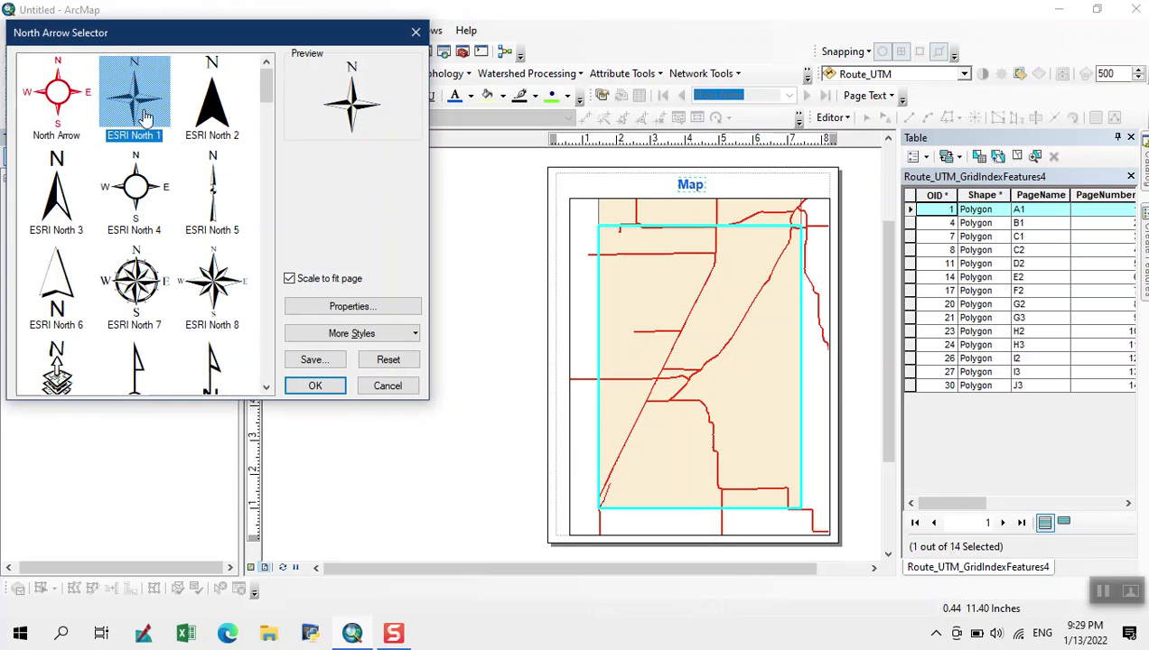
{"action": "left_click", "coordinate": [316, 383]}
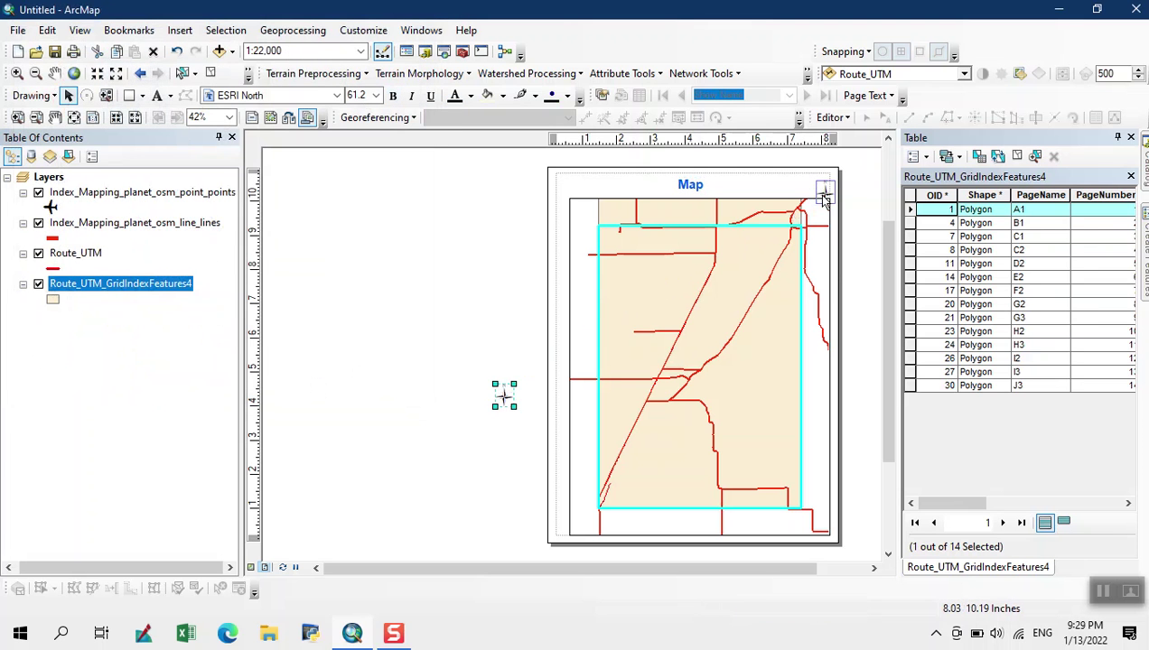
{"action": "left_click_drag", "start_coordinate": [819, 187], "coordinate": [817, 186]}
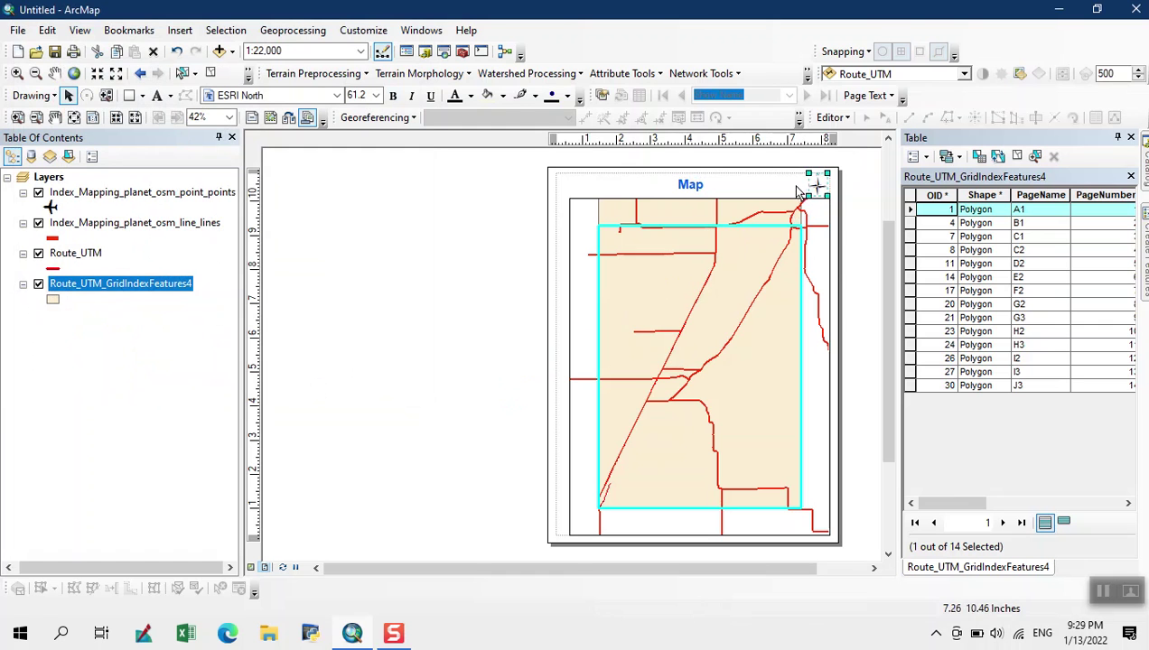
{"action": "left_click", "coordinate": [673, 169]}
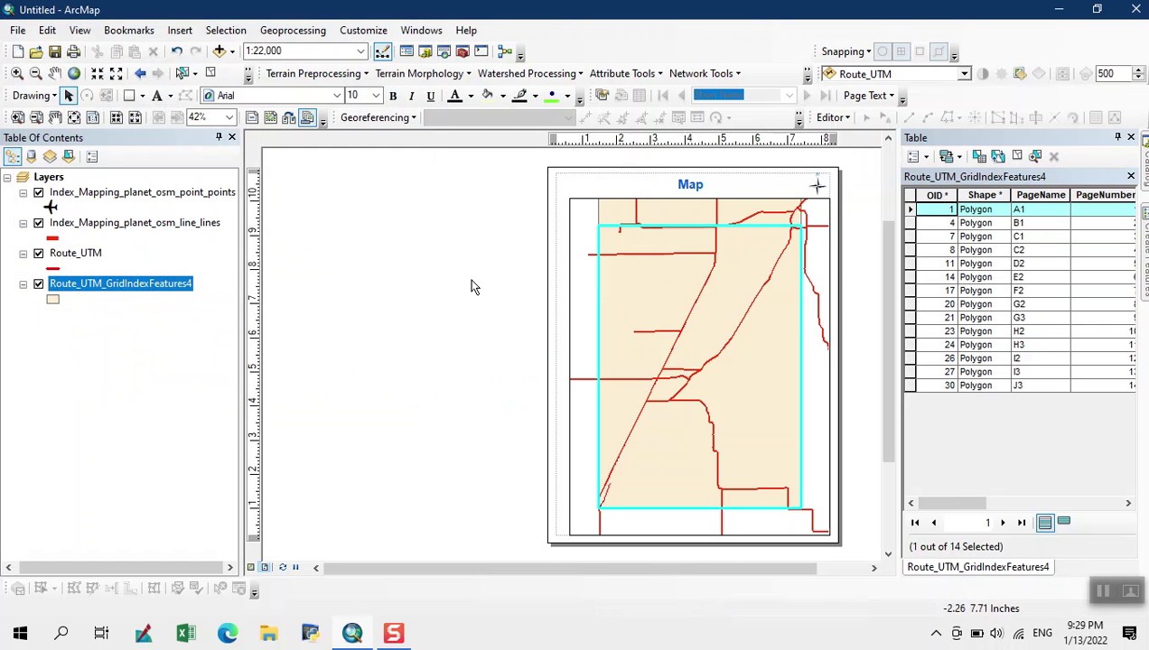
Step: Insert an Alternating Scale Bar 1 and drag it to the page's lower right
{"action": "left_click", "coordinate": [181, 31]}
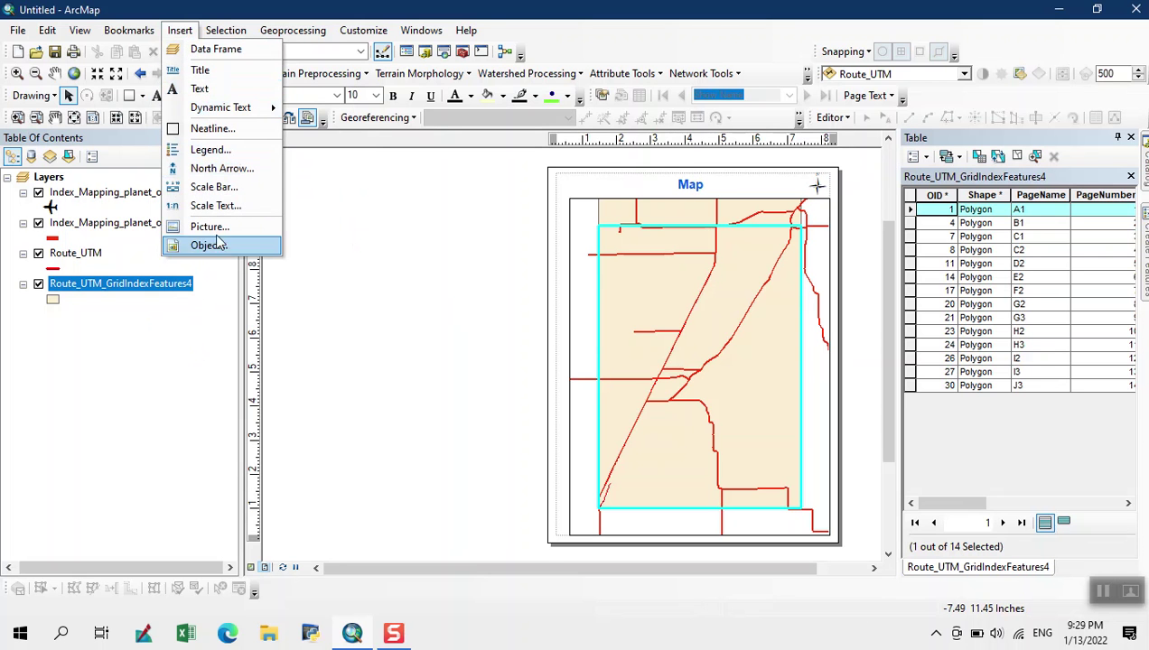
{"action": "left_click", "coordinate": [216, 188]}
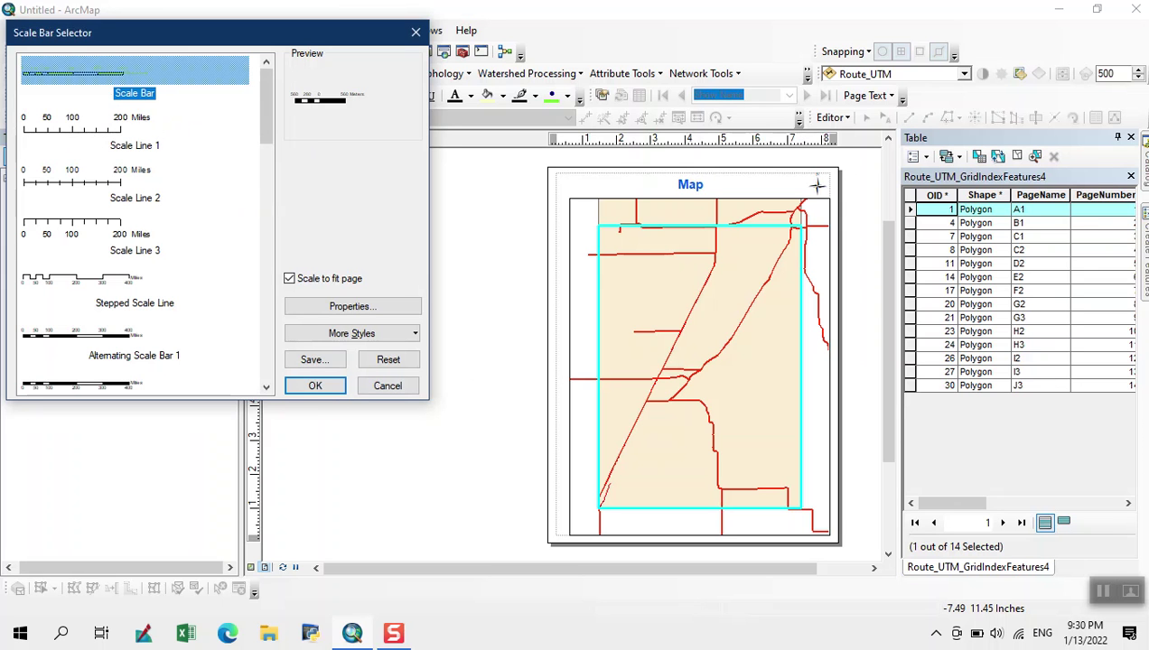
{"action": "left_click", "coordinate": [86, 336]}
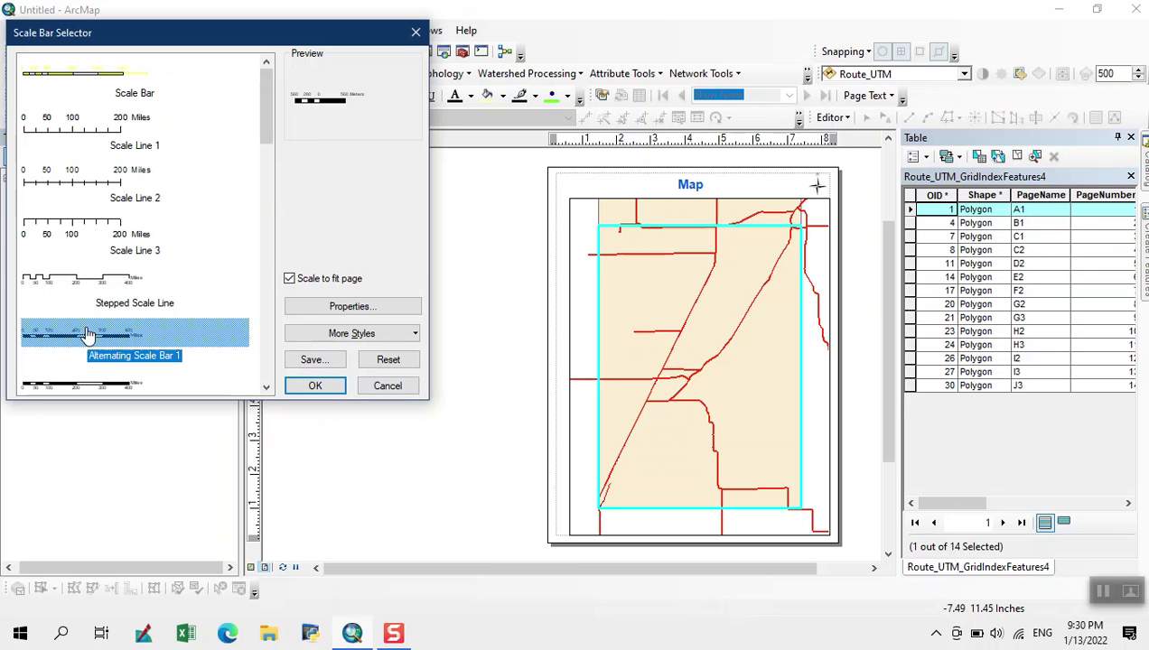
{"action": "left_click", "coordinate": [307, 385]}
{"action": "left_click_drag", "start_coordinate": [575, 374], "coordinate": [792, 530]}
Step: Resize the map frame slightly, then nudge the scale bar and stretch it longer
{"action": "left_click", "coordinate": [616, 480]}
{"action": "left_click_drag", "start_coordinate": [573, 514], "coordinate": [558, 511]}
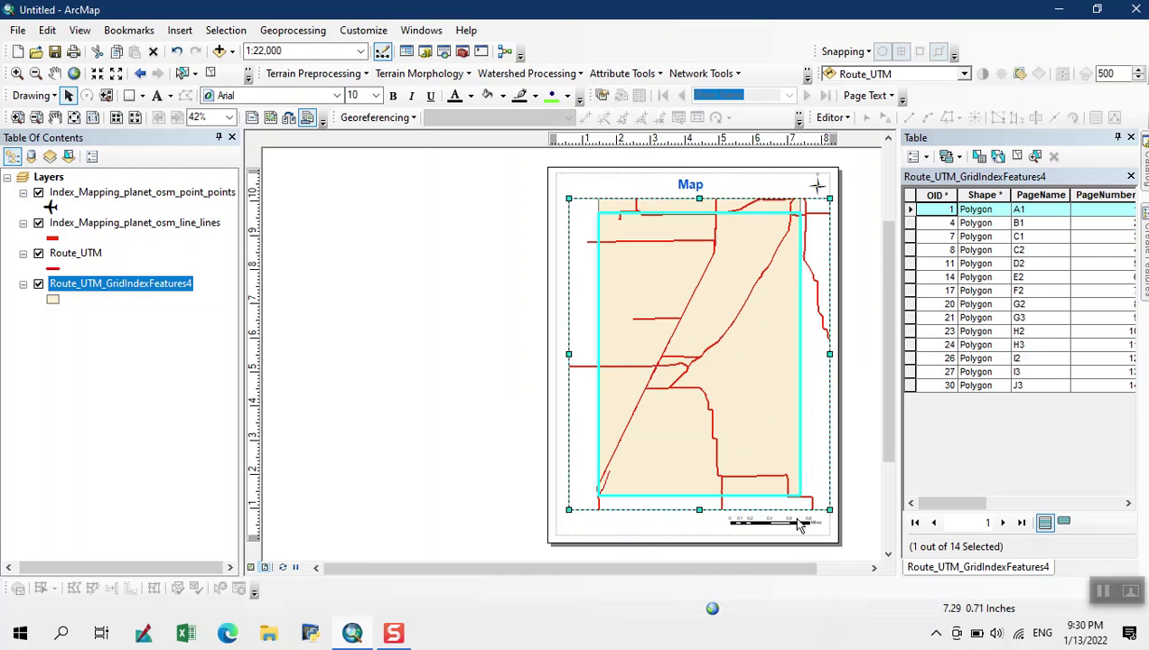
{"action": "left_click", "coordinate": [787, 529]}
{"action": "left_click_drag", "start_coordinate": [787, 528], "coordinate": [796, 531]}
{"action": "left_click_drag", "start_coordinate": [732, 515], "coordinate": [724, 510]}
{"action": "left_click", "coordinate": [696, 520]}
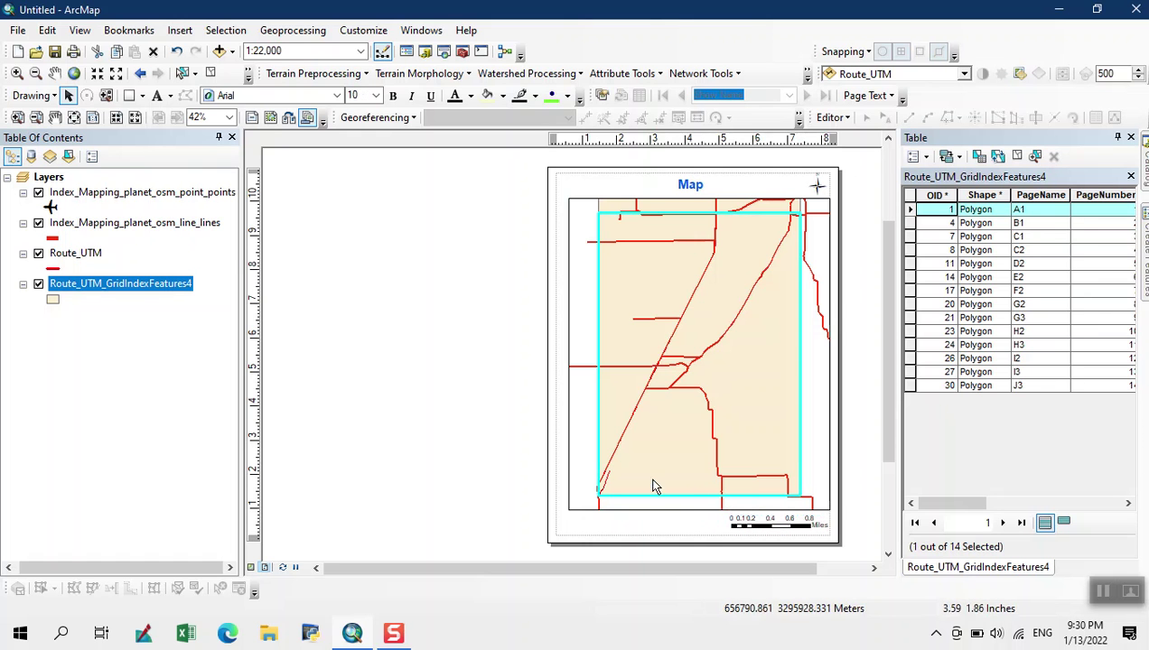
Step: Insert 1 cm = 10 km scale text and position it beside the scale bar
{"action": "left_click", "coordinate": [180, 30]}
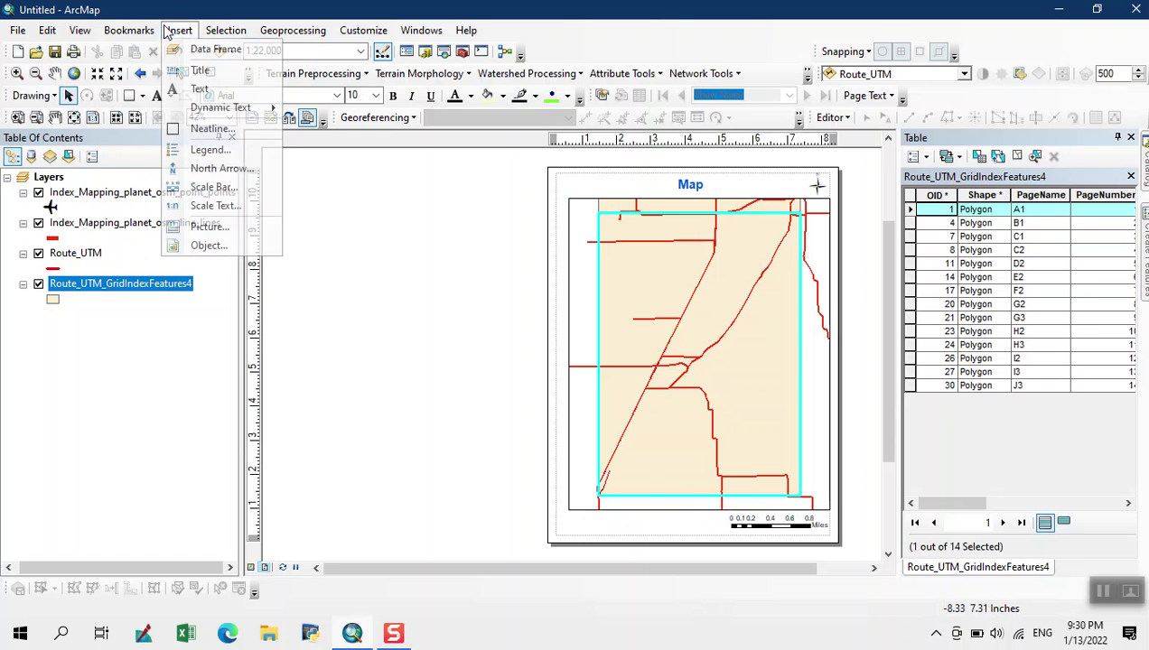
{"action": "left_click", "coordinate": [236, 206]}
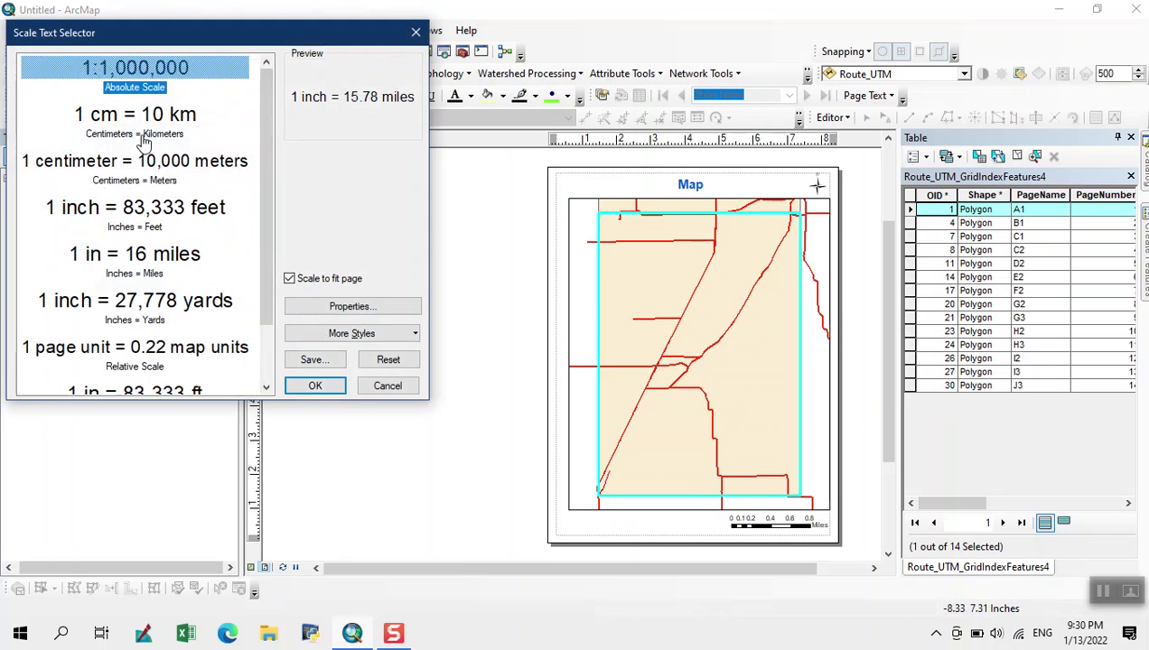
{"action": "key", "text": "Down"}
{"action": "left_click", "coordinate": [315, 385]}
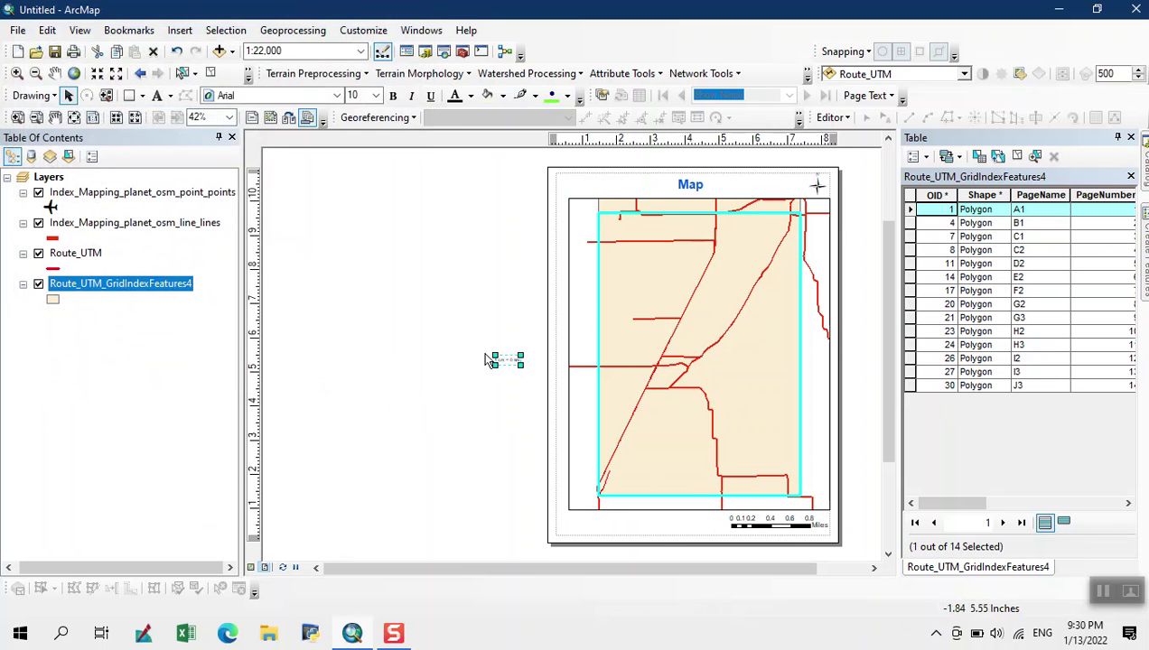
{"action": "mouse_move", "coordinate": [659, 515]}
{"action": "left_mouse_down"}
{"action": "mouse_move", "coordinate": [640, 517]}
{"action": "mouse_move", "coordinate": [703, 518]}
{"action": "mouse_move", "coordinate": [664, 530]}
{"action": "left_mouse_up"}
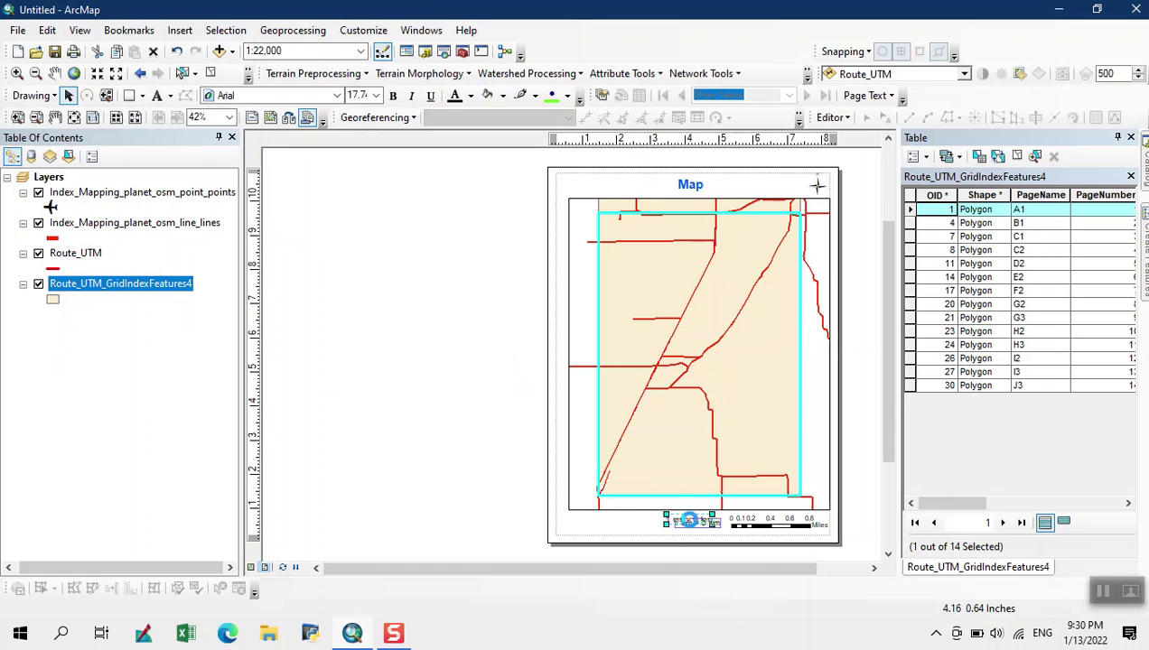
{"action": "left_click", "coordinate": [652, 525]}
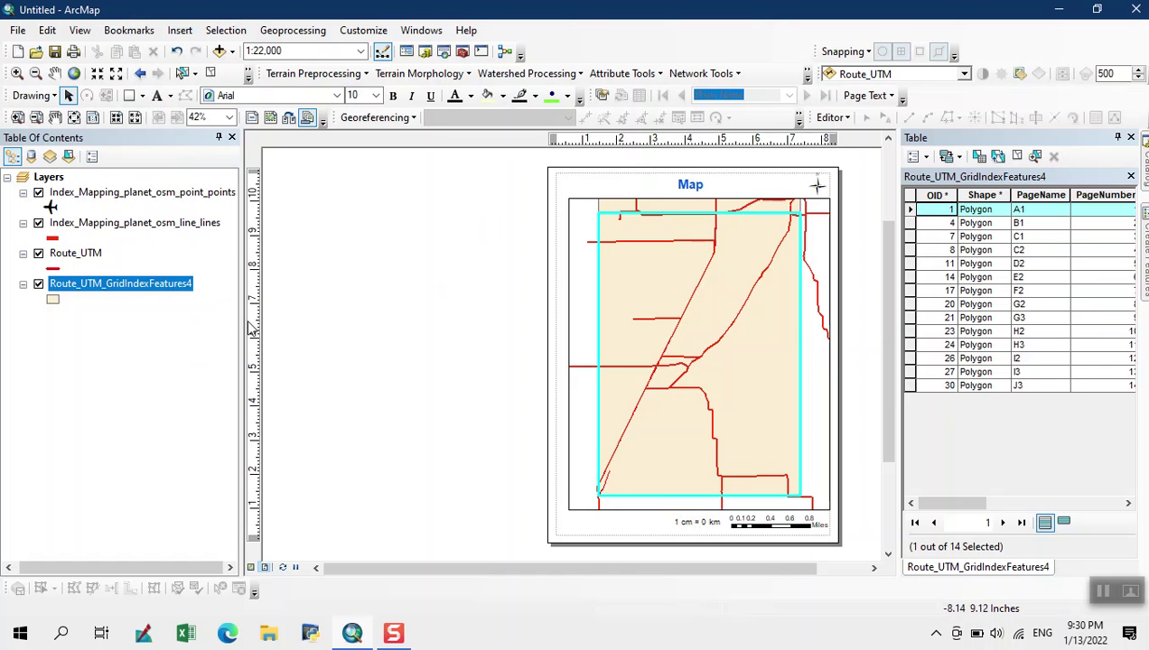
Step: Rename the point layer to Airport, the line layer to Major Roads, and Route_UTM to Roads
{"action": "left_click", "coordinate": [83, 193]}
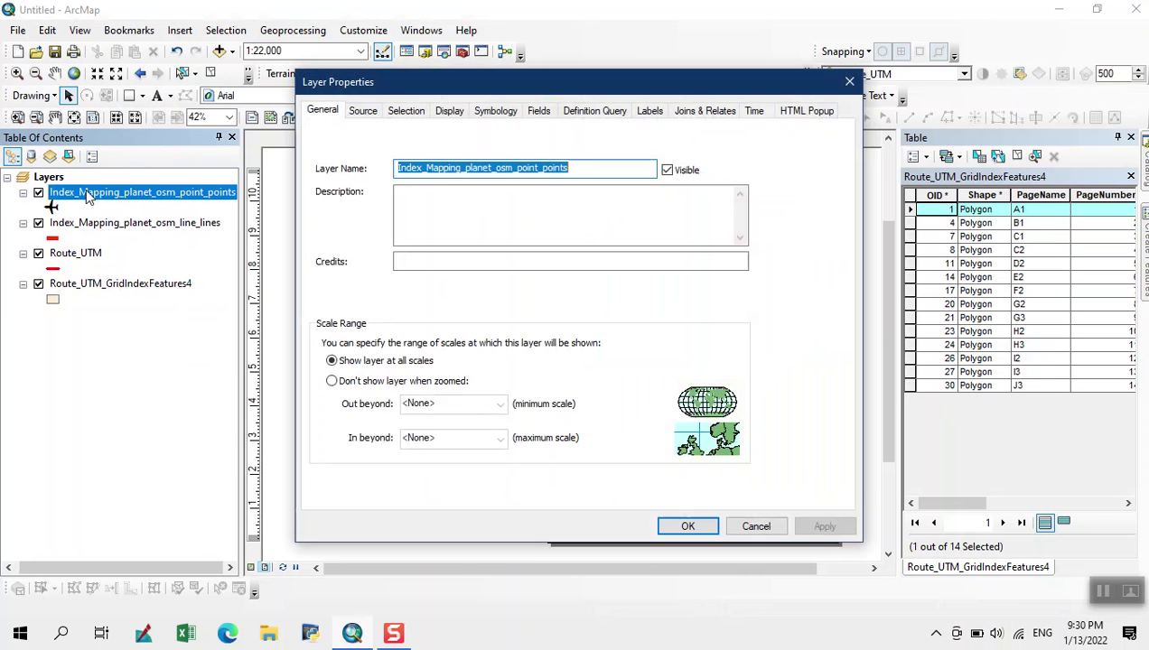
{"action": "key", "text": "BackSpace"}
{"action": "type", "text": "Airport"}
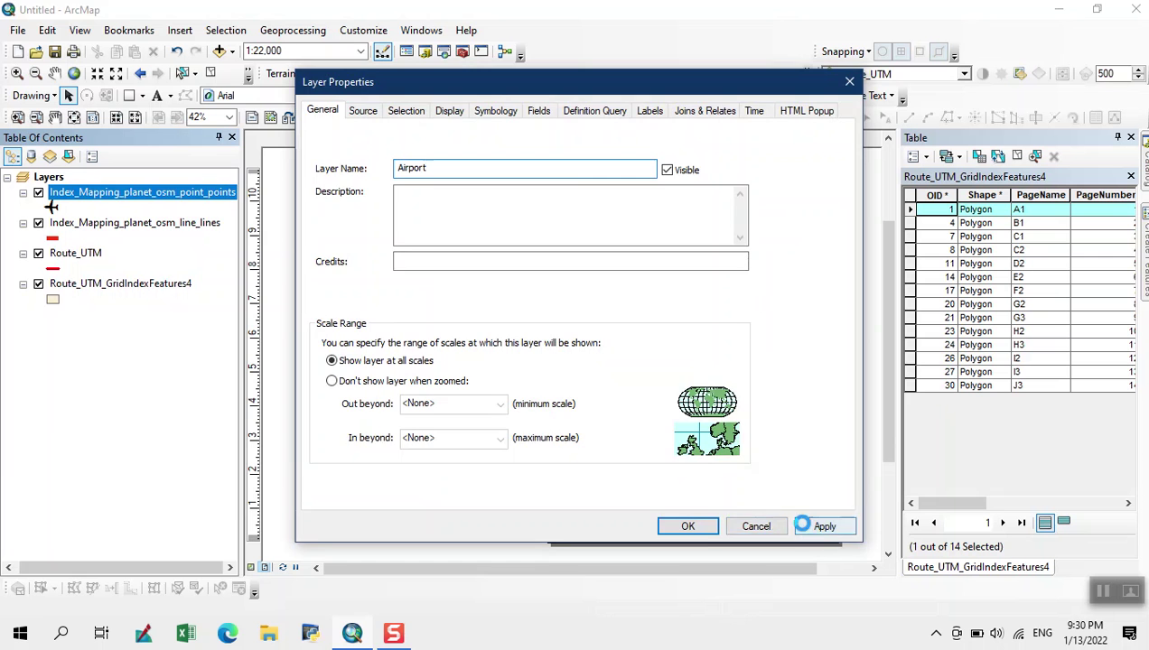
{"action": "left_click", "coordinate": [697, 525]}
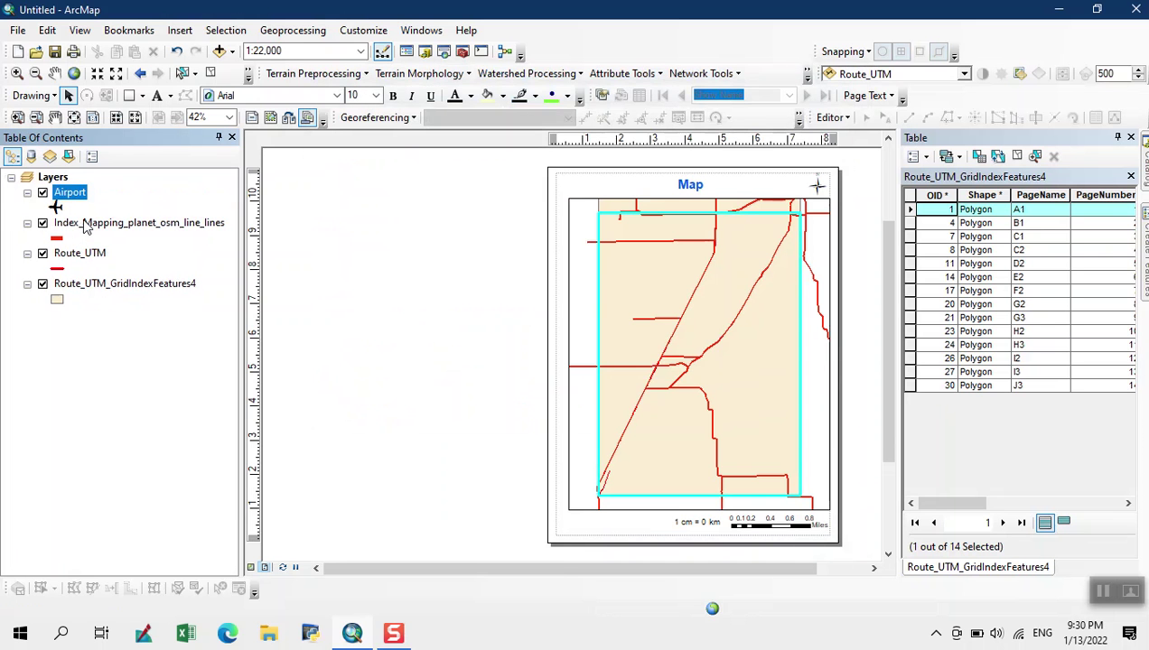
{"action": "double_click", "coordinate": [86, 225]}
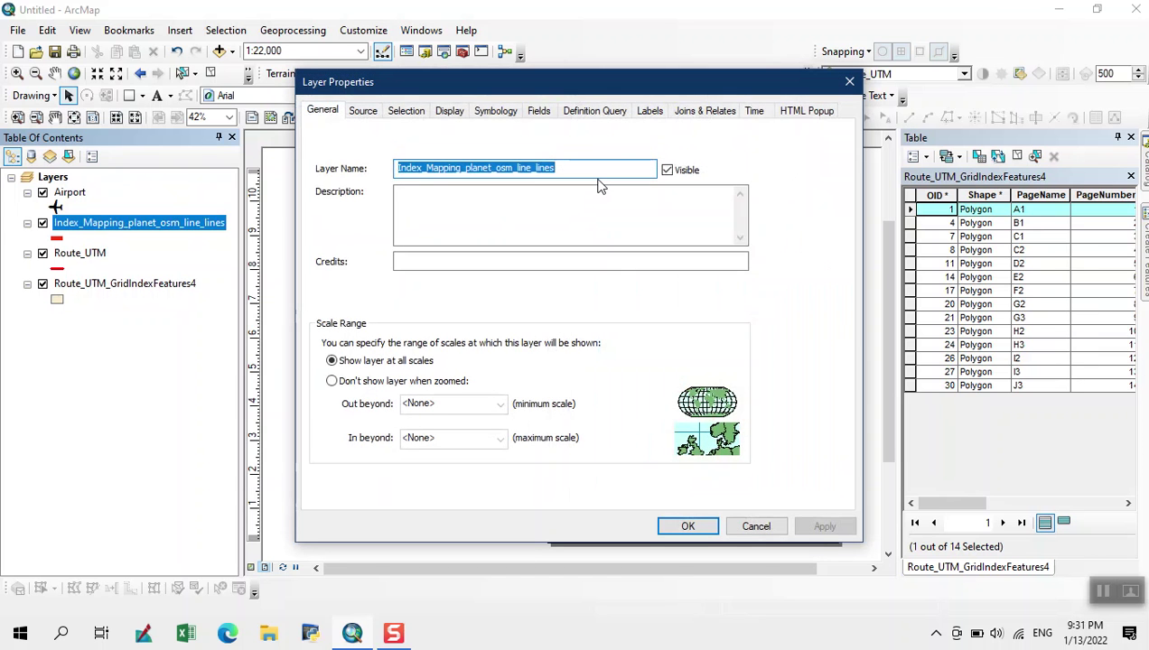
{"action": "key", "text": "BackSpace"}
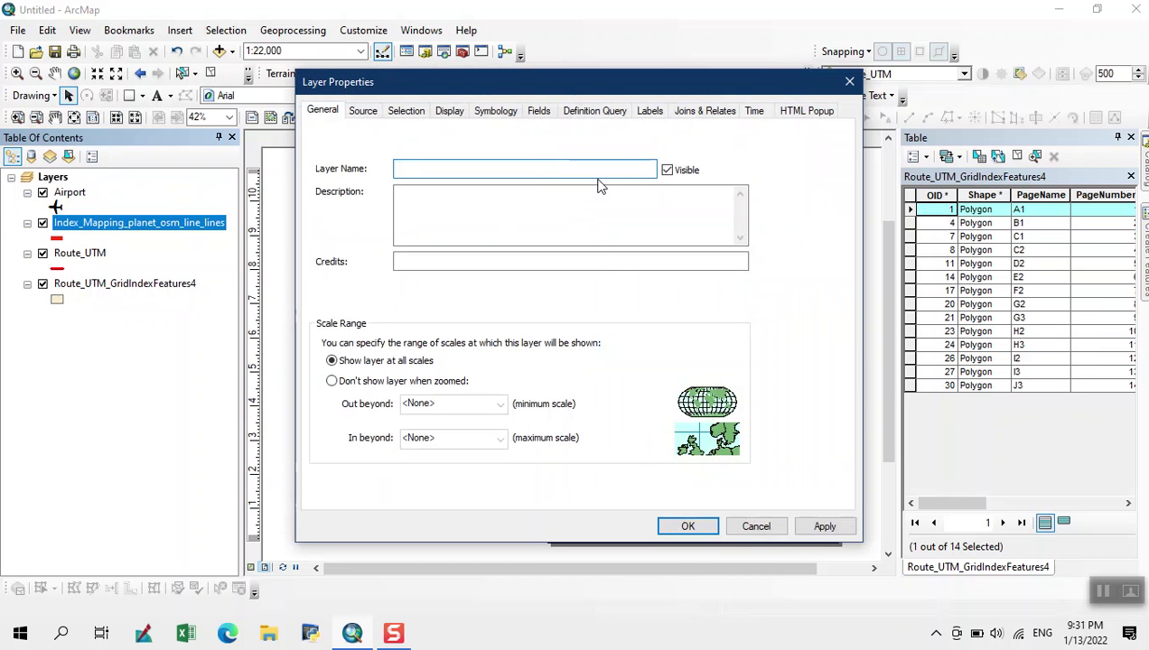
{"action": "type", "text": "Major Roads"}
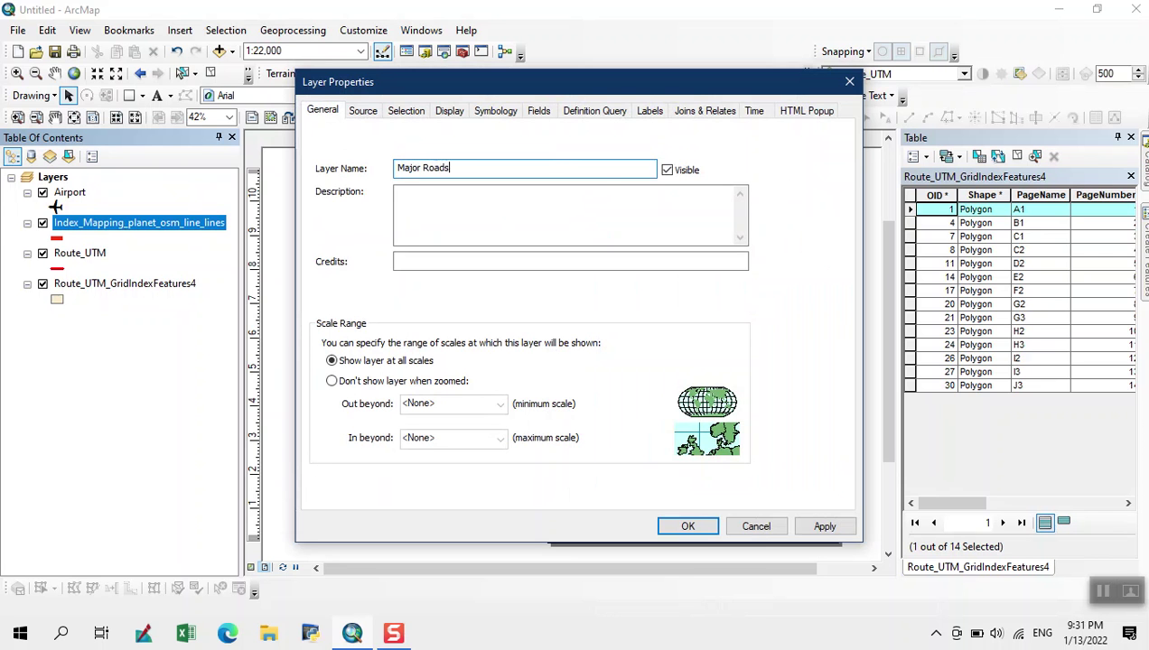
{"action": "key", "text": "Return"}
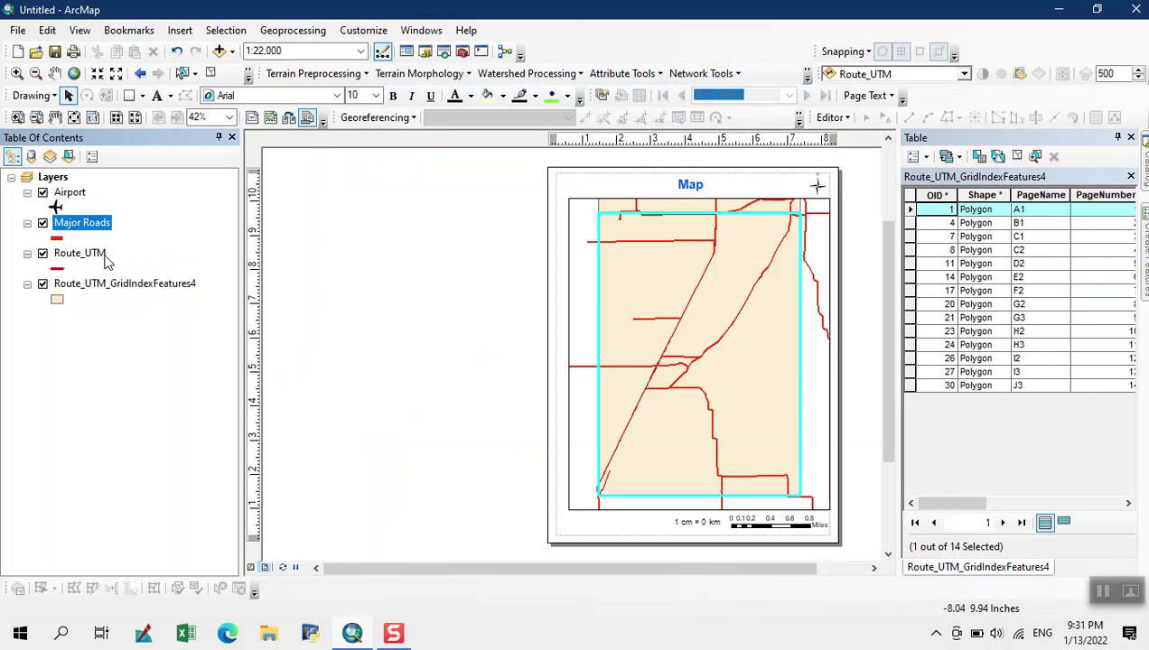
{"action": "double_click", "coordinate": [103, 254]}
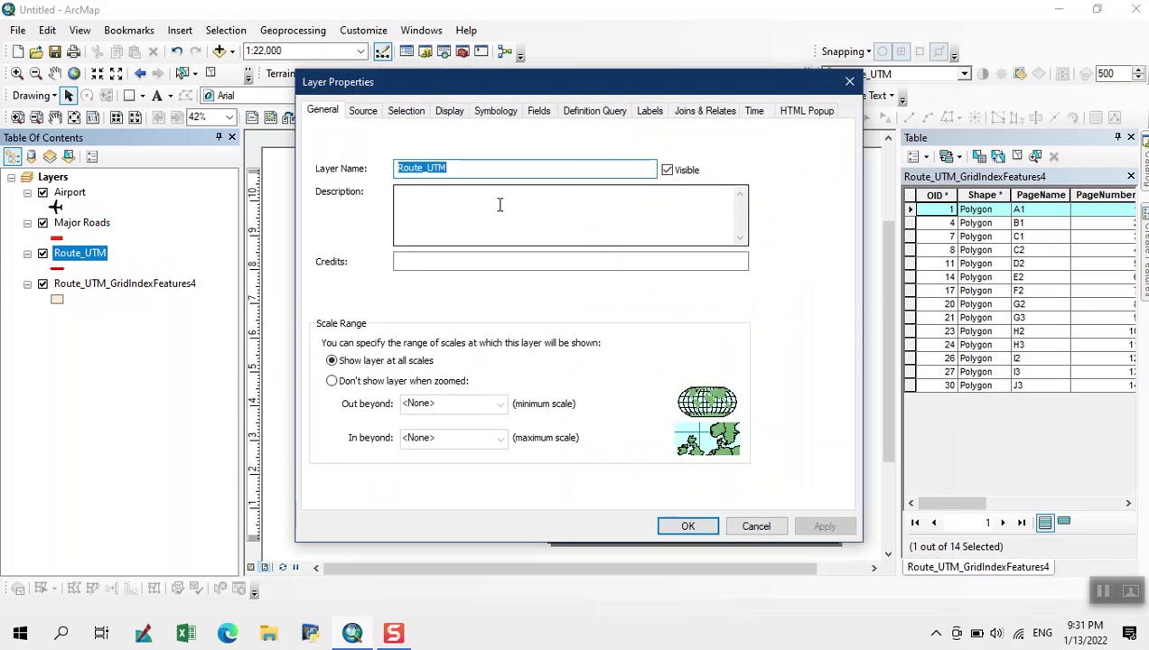
{"action": "key", "text": "BackSpace"}
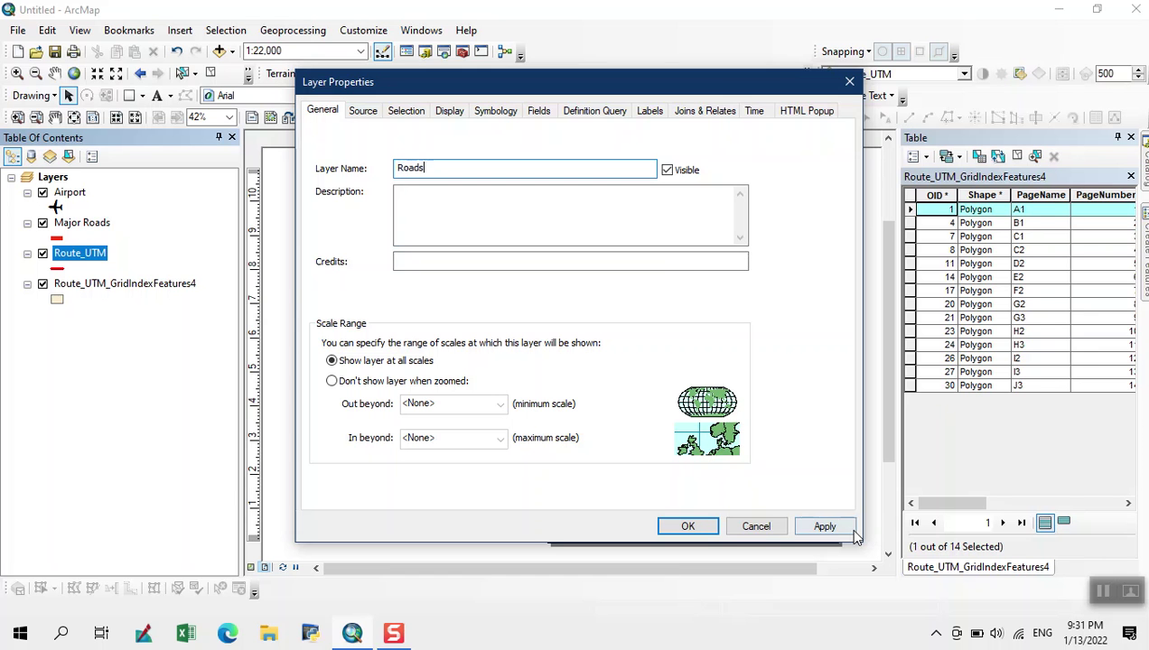
{"action": "left_click", "coordinate": [823, 526]}
{"action": "left_click", "coordinate": [677, 528]}
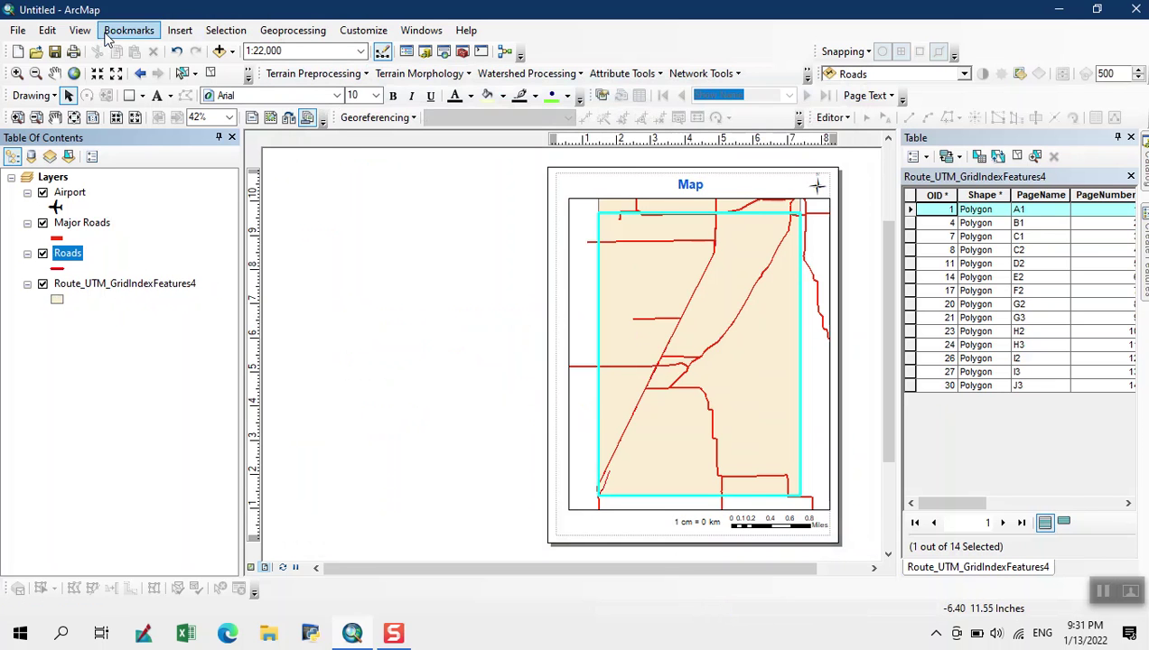
Step: Start a new legend containing Airport, Major Roads and Roads as its items
{"action": "left_click", "coordinate": [180, 30]}
{"action": "left_click", "coordinate": [215, 151]}
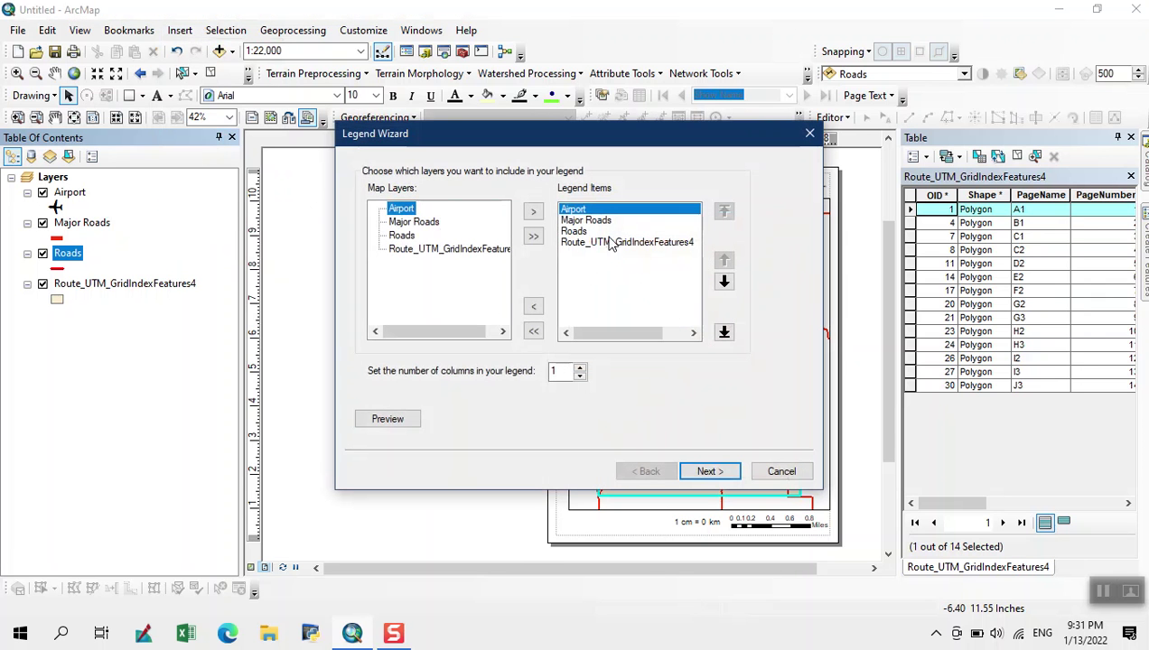
{"action": "left_click", "coordinate": [534, 308]}
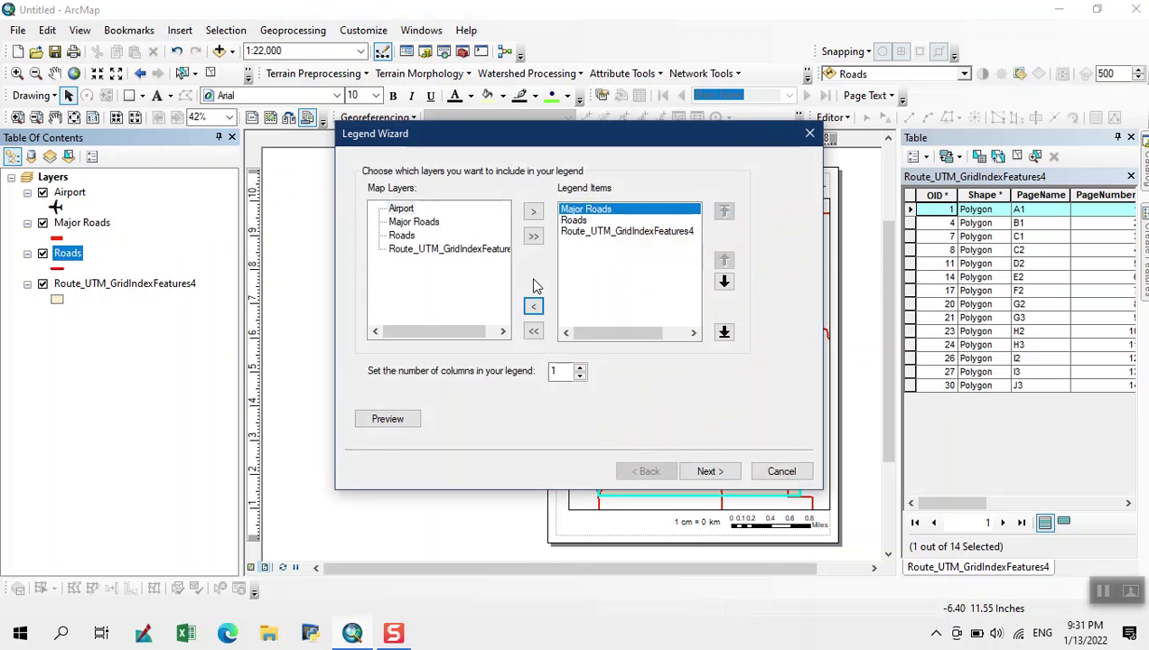
{"action": "left_click", "coordinate": [534, 308]}
{"action": "left_click", "coordinate": [533, 308]}
{"action": "left_click", "coordinate": [534, 308]}
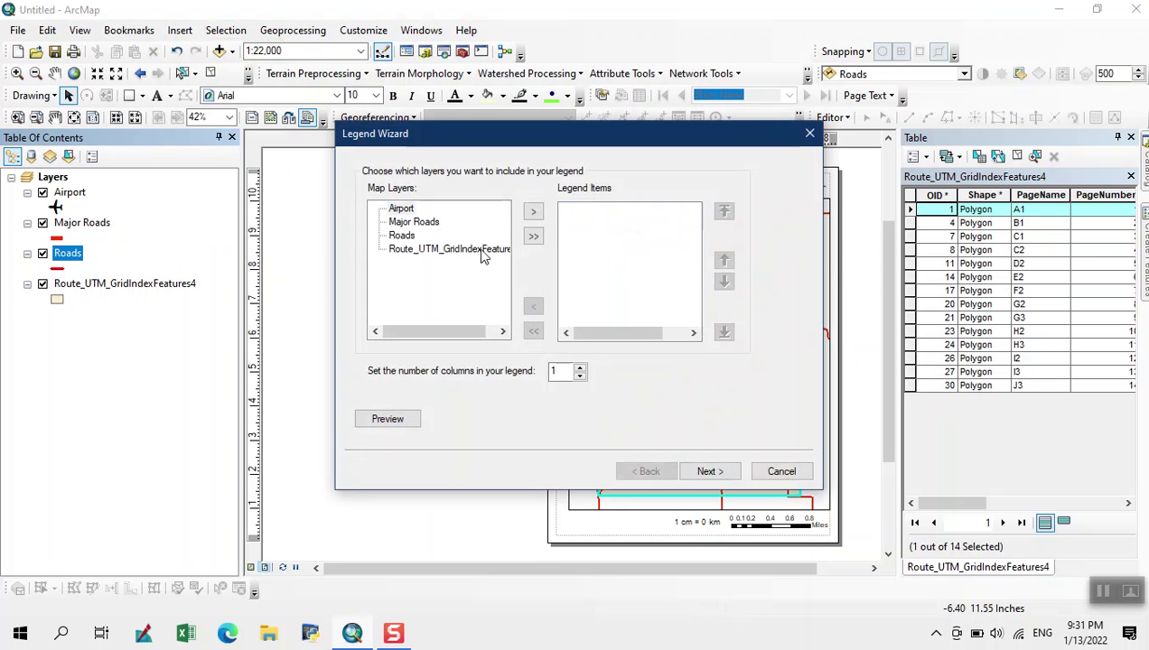
{"action": "left_click", "coordinate": [401, 209]}
{"action": "left_click", "coordinate": [533, 211]}
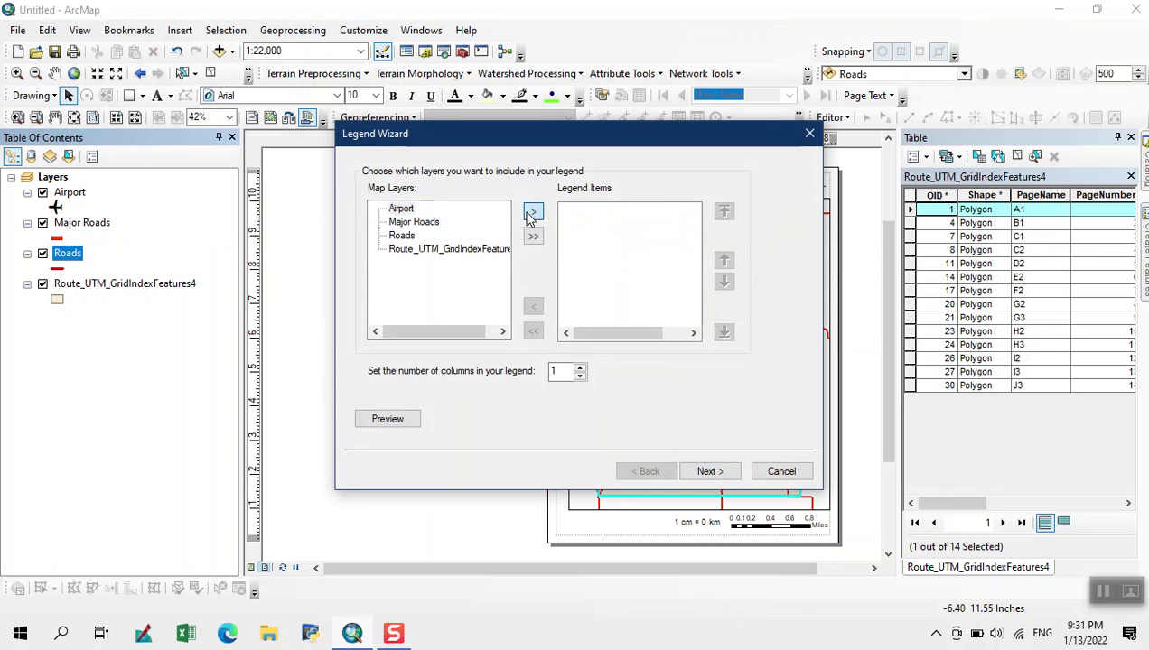
{"action": "left_click", "coordinate": [434, 223]}
{"action": "left_click", "coordinate": [533, 211]}
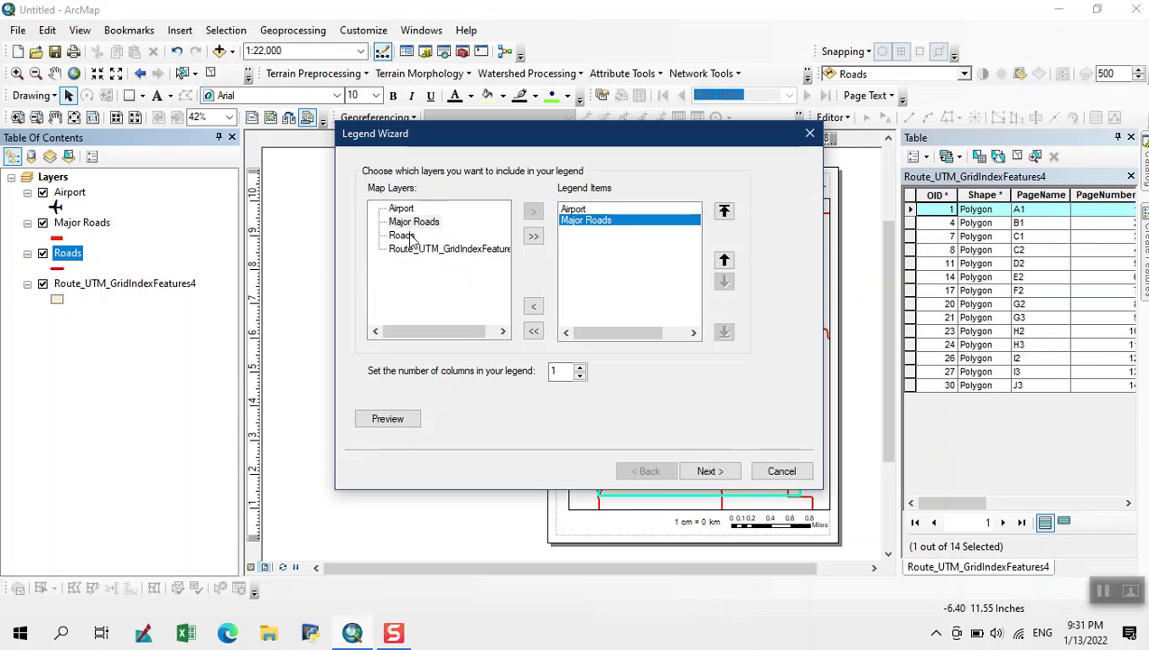
{"action": "left_click", "coordinate": [402, 236]}
{"action": "left_click", "coordinate": [533, 211]}
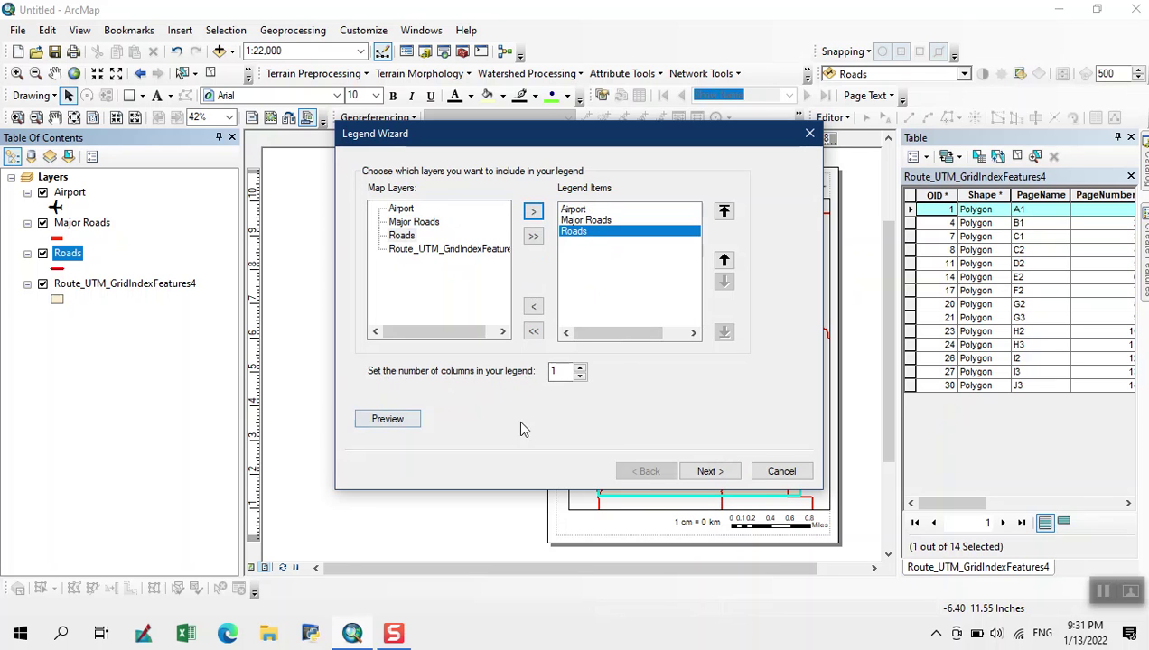
Step: Give the legend a Yellow background, 1.0 Point border and Grey 30% drop shadow
{"action": "left_click", "coordinate": [709, 473]}
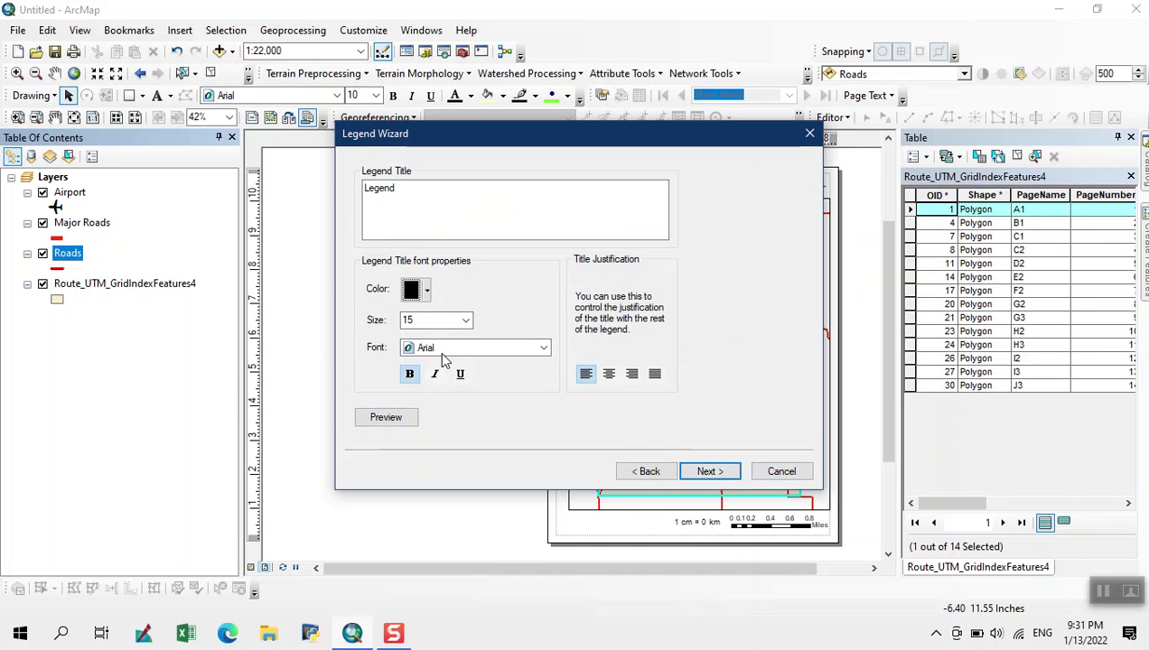
{"action": "left_click", "coordinate": [709, 472]}
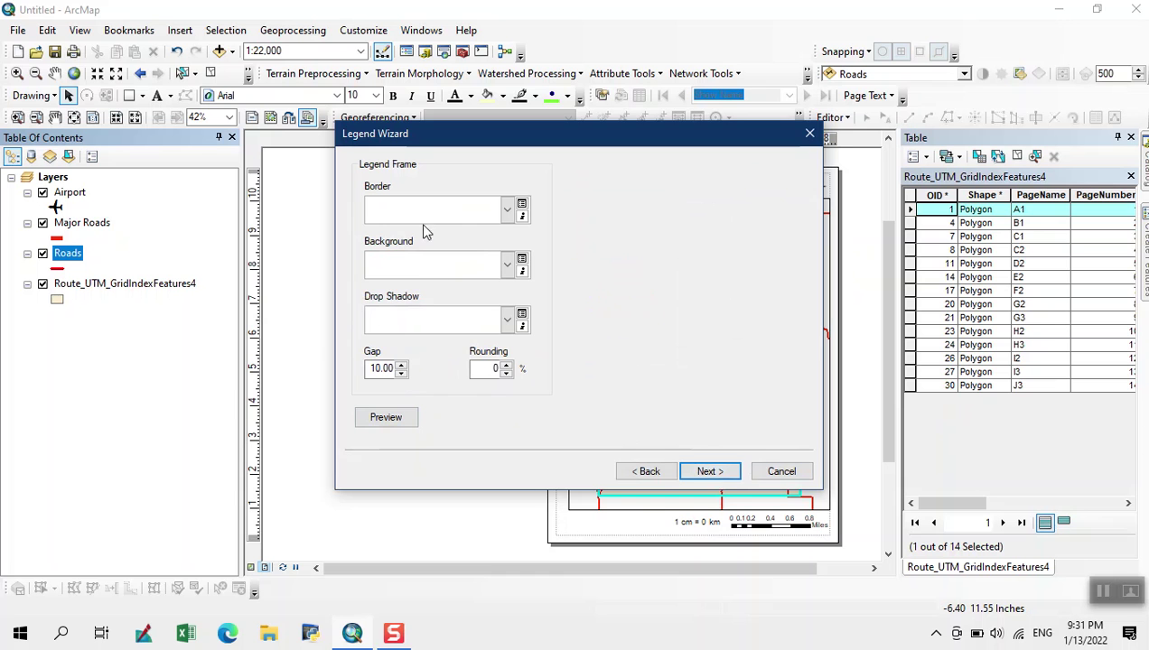
{"action": "left_click", "coordinate": [506, 267]}
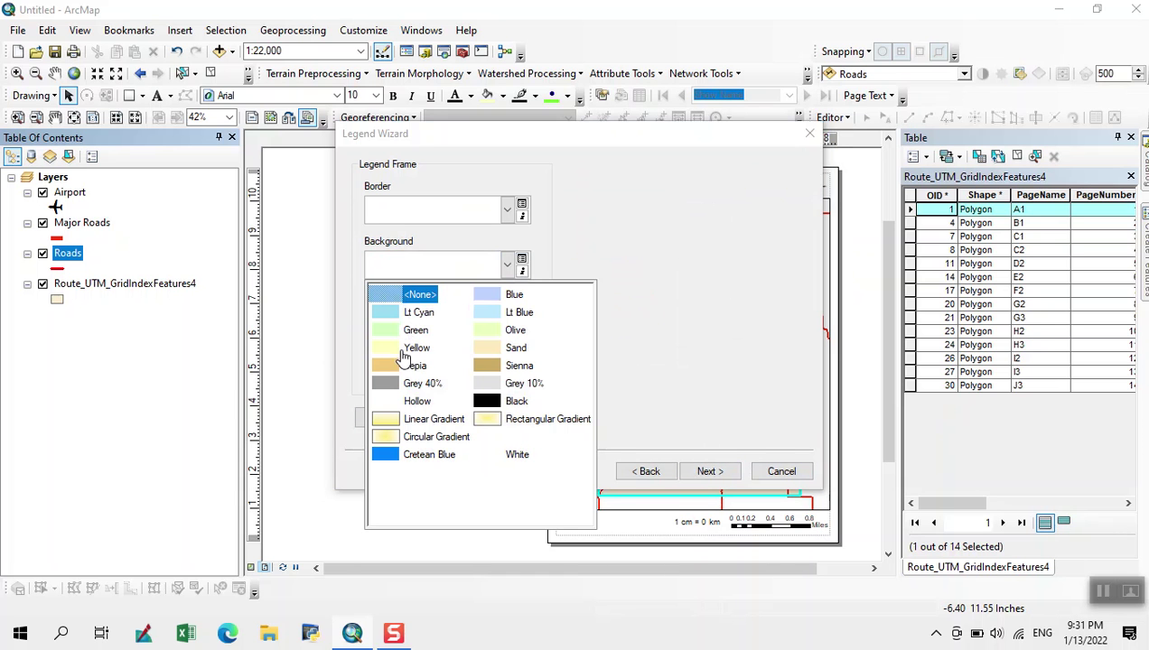
{"action": "left_click", "coordinate": [408, 348]}
{"action": "left_click", "coordinate": [507, 222]}
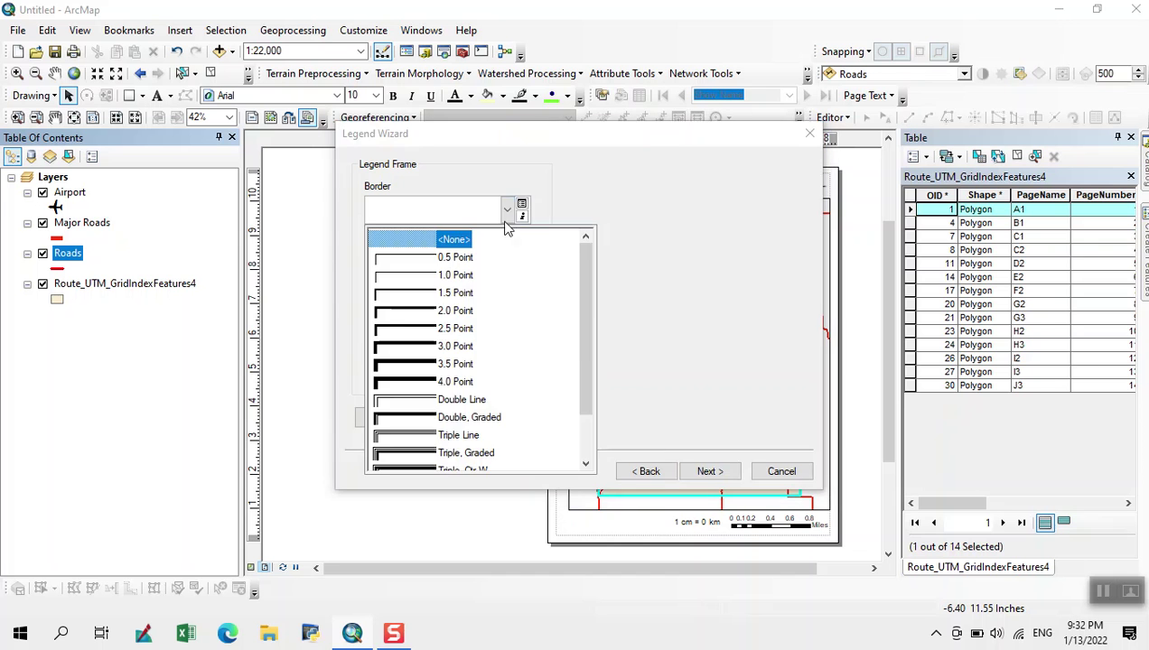
{"action": "left_click", "coordinate": [456, 274]}
{"action": "left_click", "coordinate": [507, 322]}
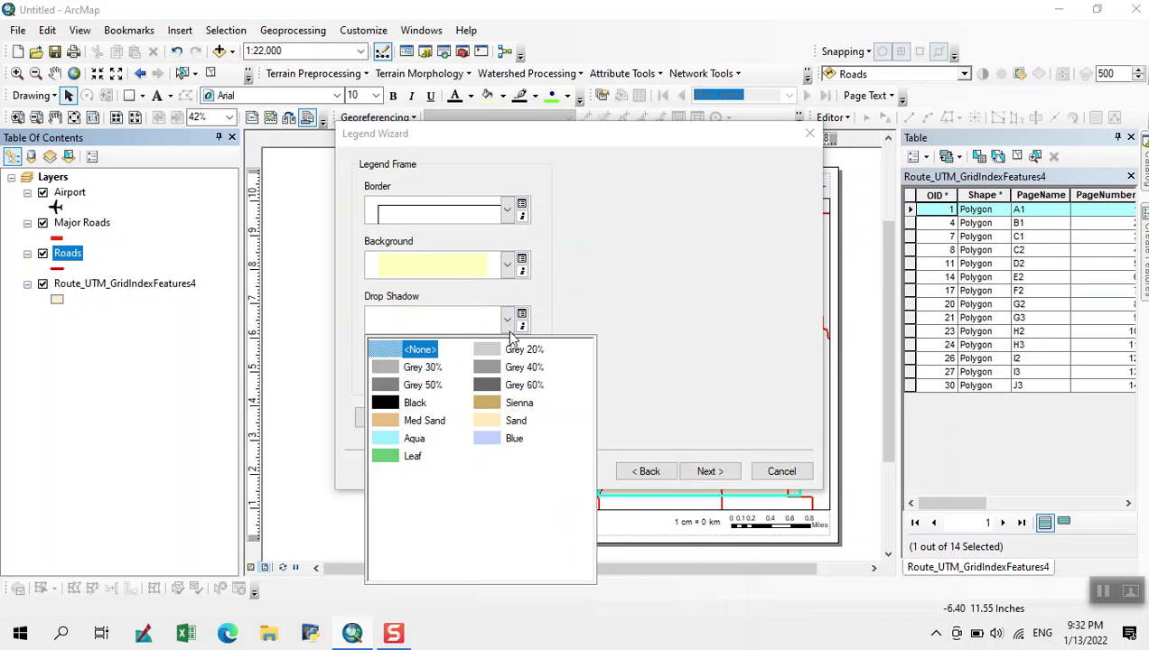
{"action": "left_click", "coordinate": [406, 367]}
Step: Finish the legend and place it in the map's lower-right corner
{"action": "left_click", "coordinate": [710, 471]}
{"action": "left_click", "coordinate": [710, 471]}
{"action": "left_click", "coordinate": [710, 472]}
{"action": "left_click_drag", "start_coordinate": [531, 384], "coordinate": [802, 454]}
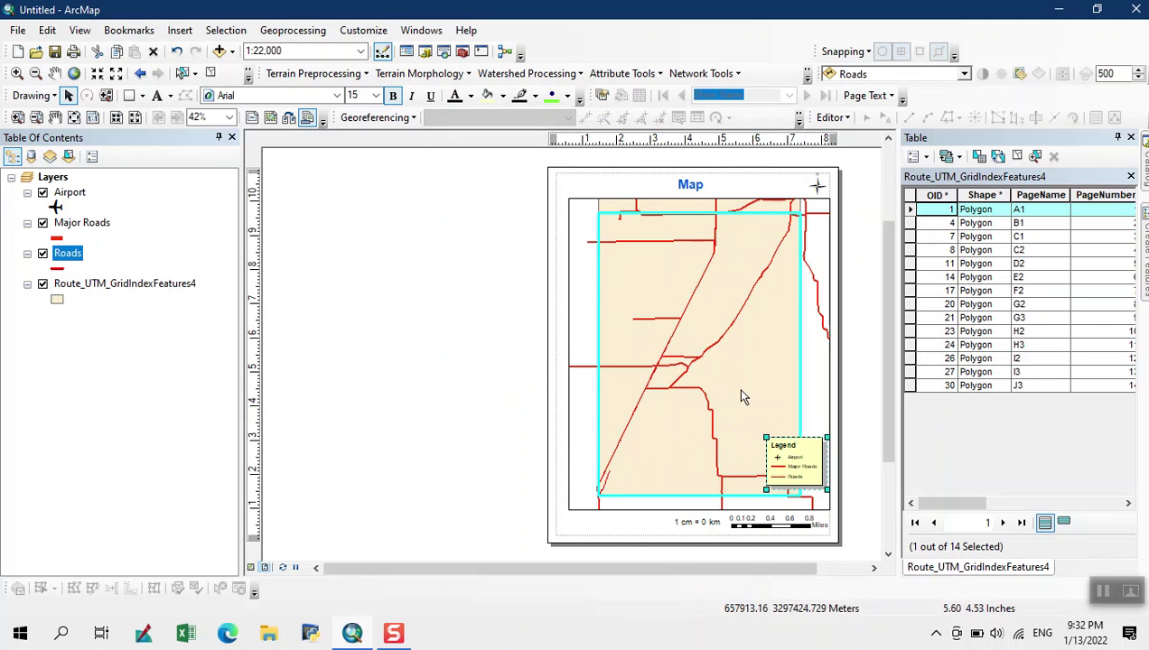
{"action": "left_click", "coordinate": [476, 458]}
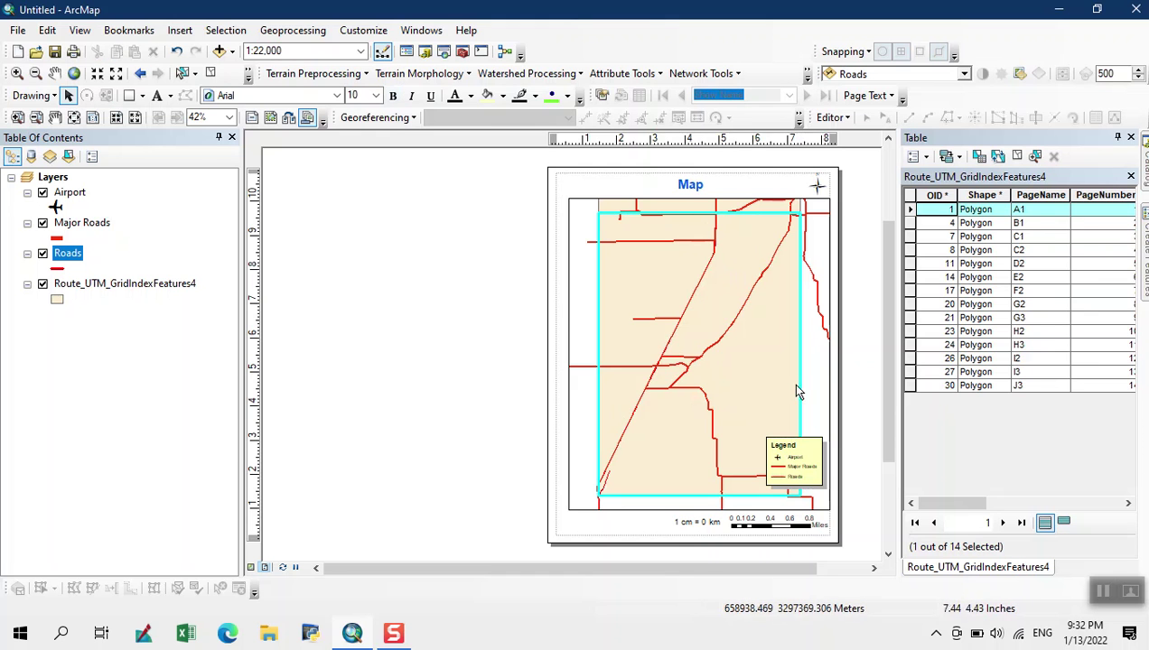
Step: Add the Imagery basemap through Add Data > Add Basemap
{"action": "left_click", "coordinate": [232, 53]}
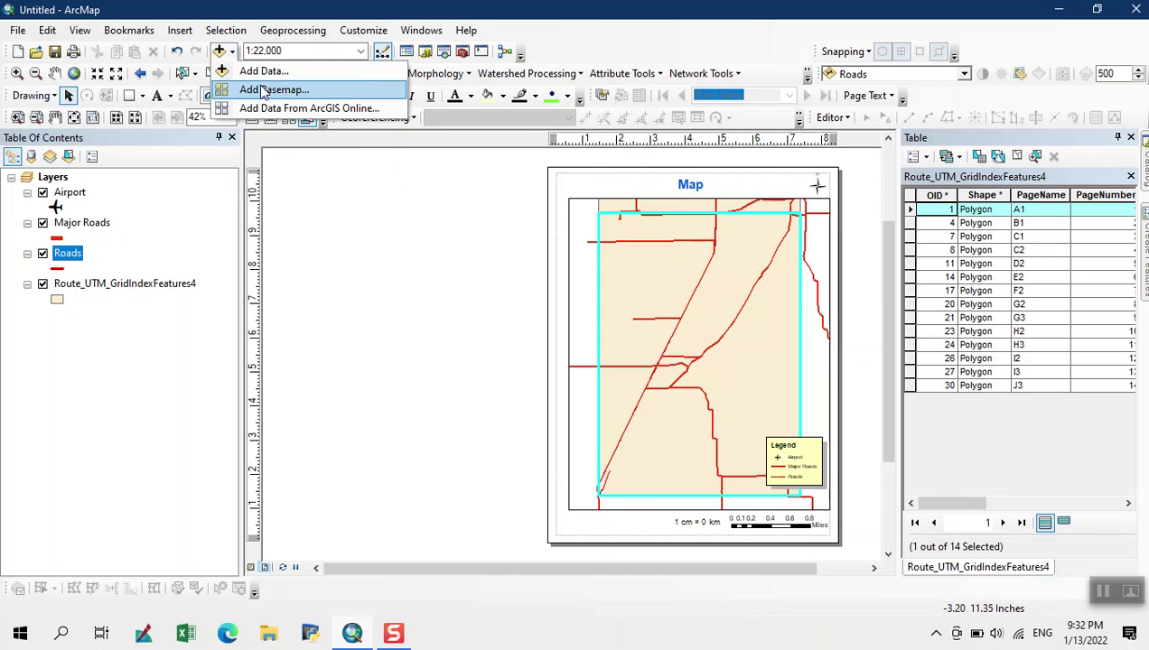
{"action": "left_click", "coordinate": [259, 85]}
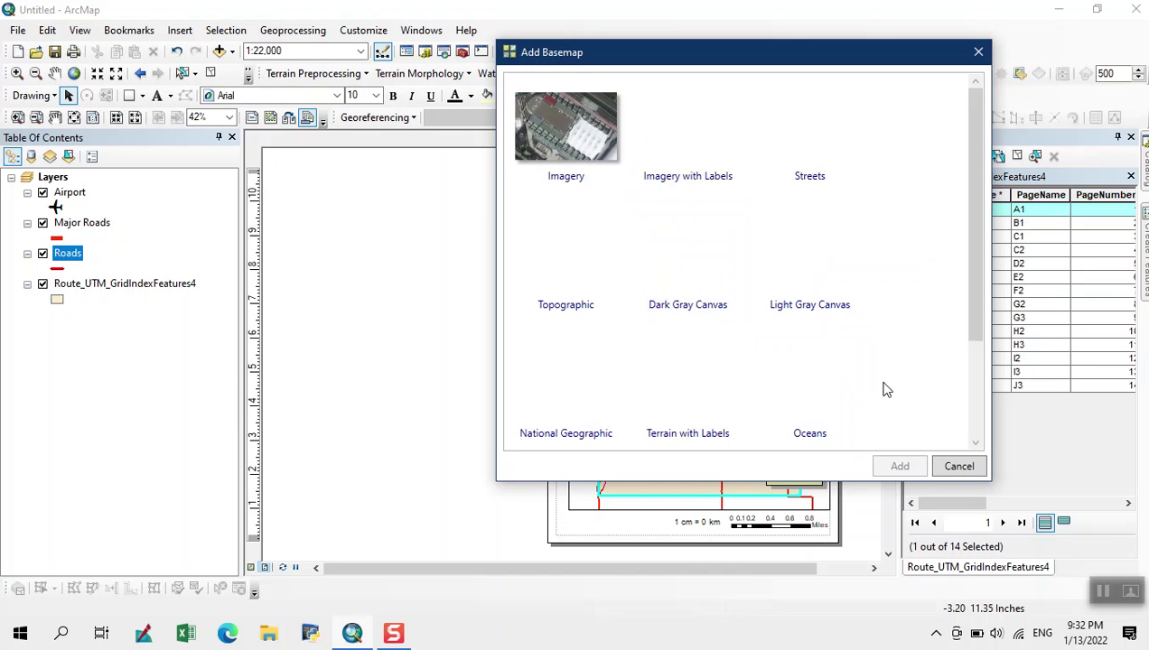
{"action": "left_click", "coordinate": [585, 149]}
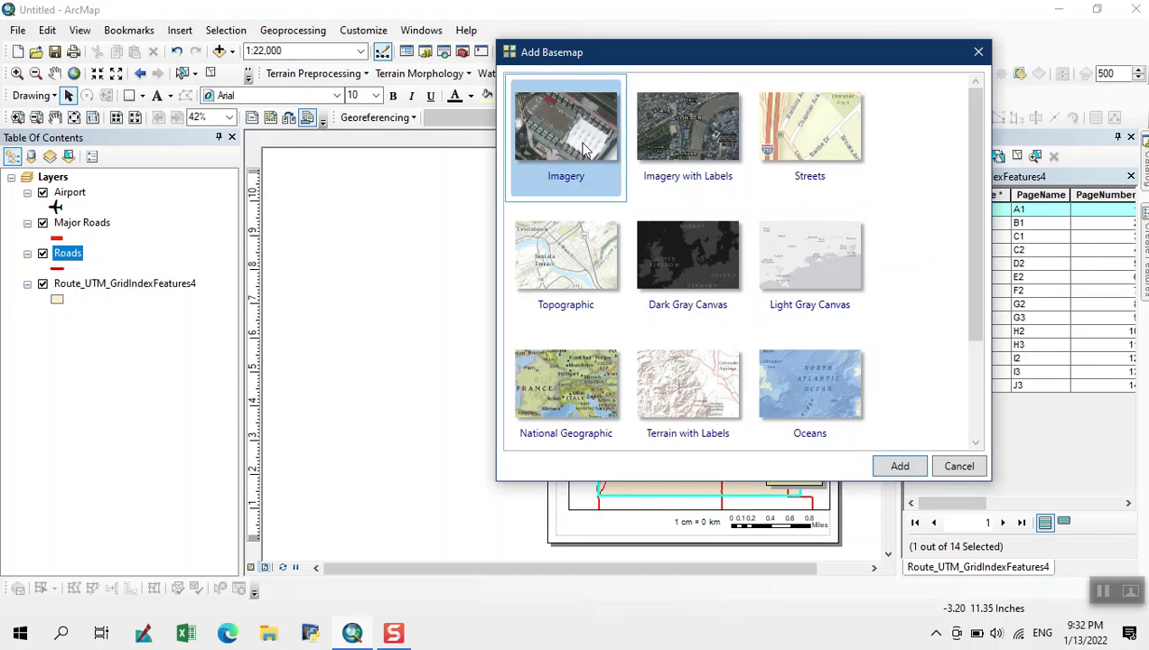
{"action": "left_click", "coordinate": [910, 467]}
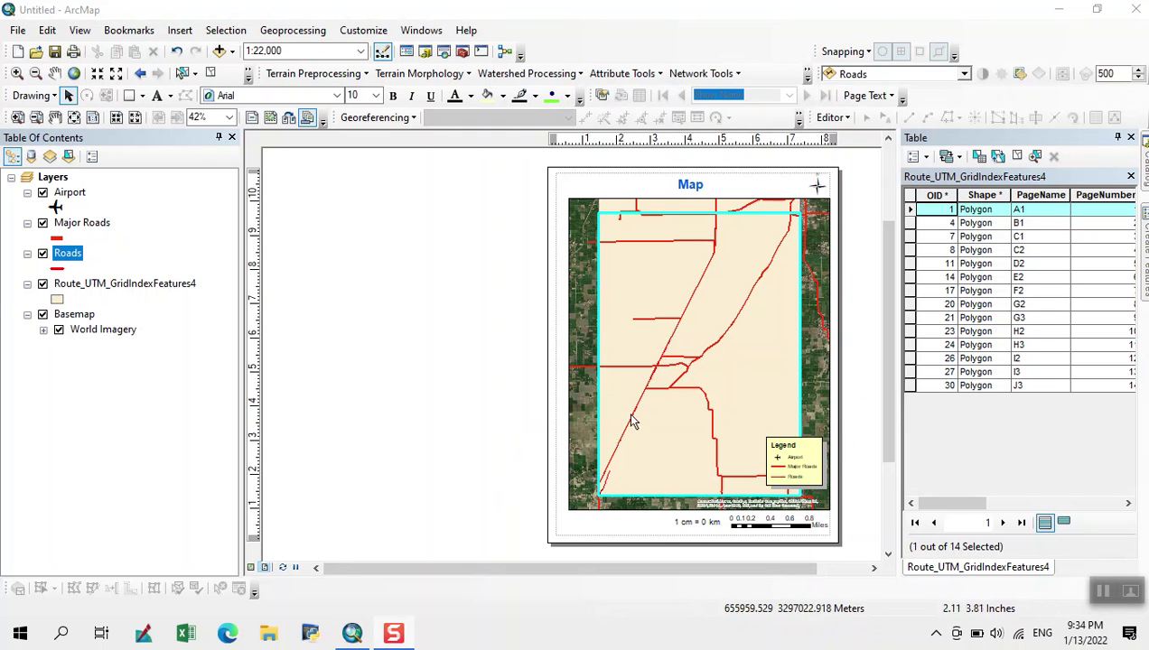
Step: Set the Route_UTM_GridIndexFeatures4 symbol to Hollow with outline width 1
{"action": "left_click", "coordinate": [57, 300]}
{"action": "left_click", "coordinate": [654, 226]}
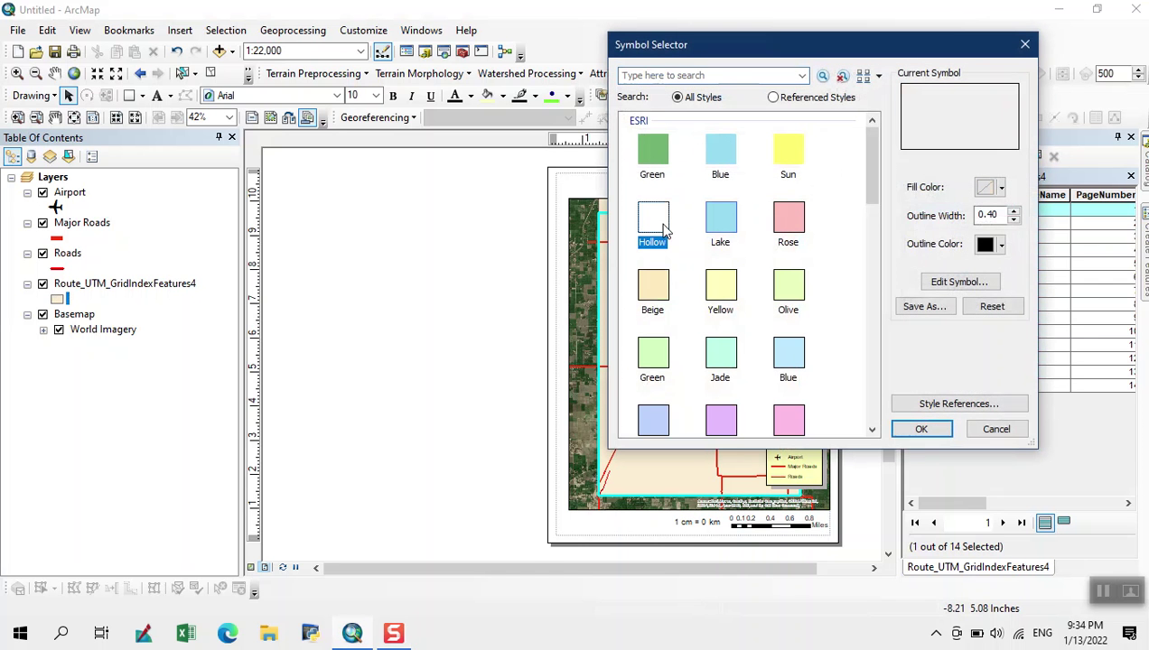
{"action": "left_click", "coordinate": [1013, 211]}
{"action": "left_click", "coordinate": [918, 432]}
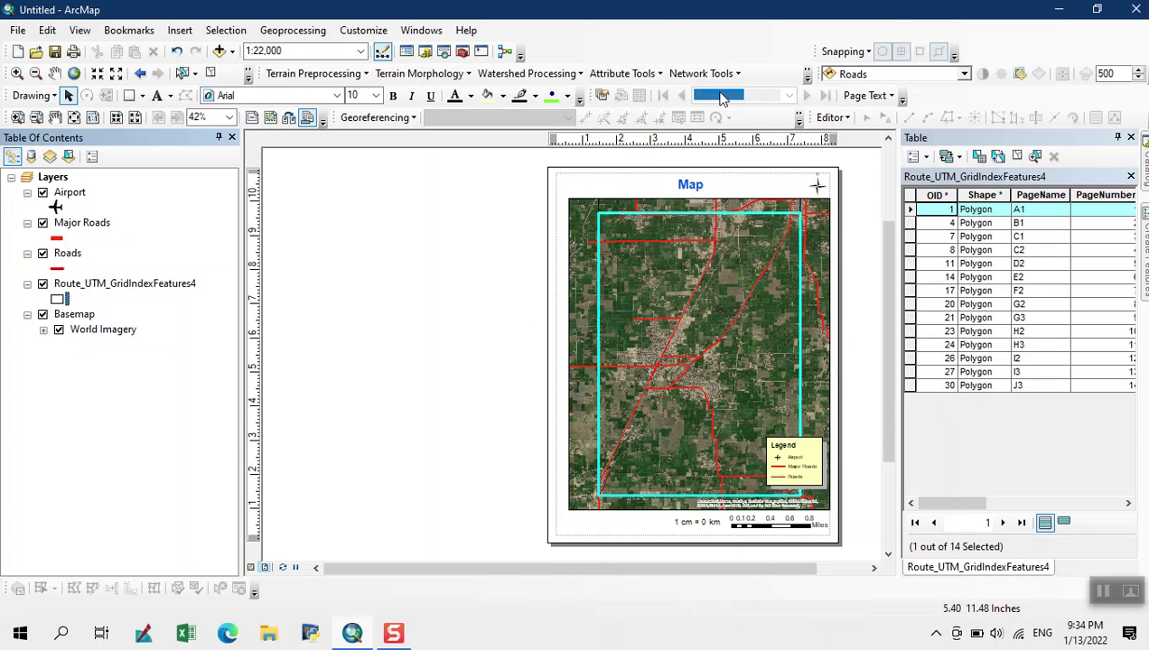
Step: Enable Data Driven Pages on the grid index layer, naming pages by PageNumber
{"action": "right_click", "coordinate": [702, 38]}
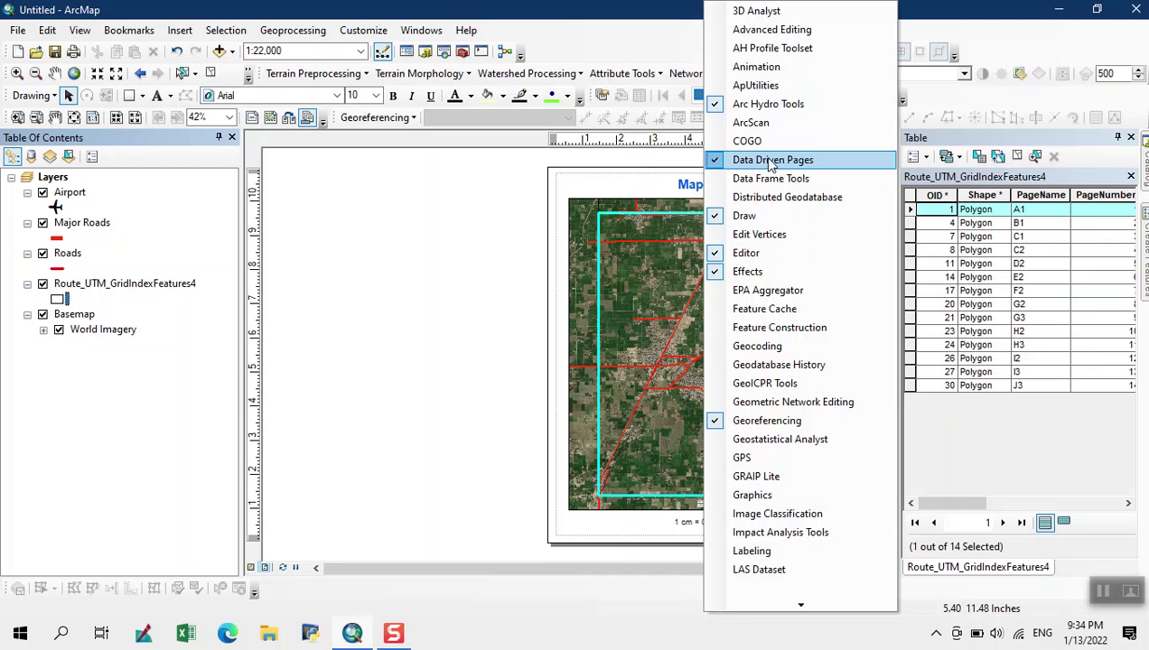
{"action": "left_click", "coordinate": [613, 38]}
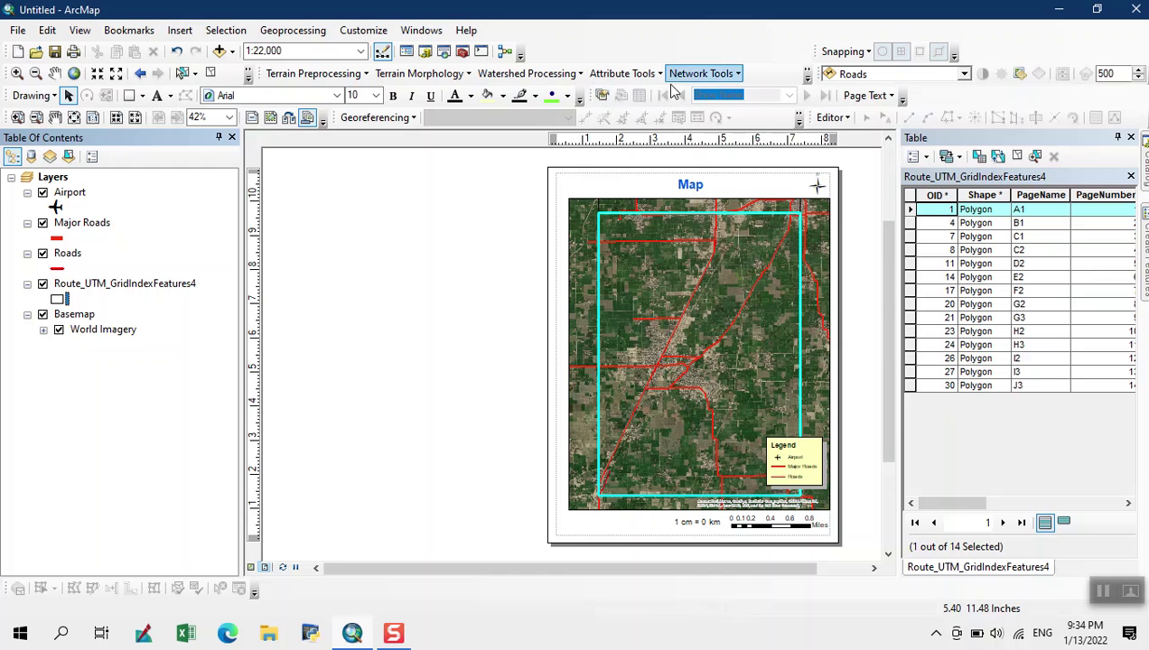
{"action": "left_click", "coordinate": [602, 95]}
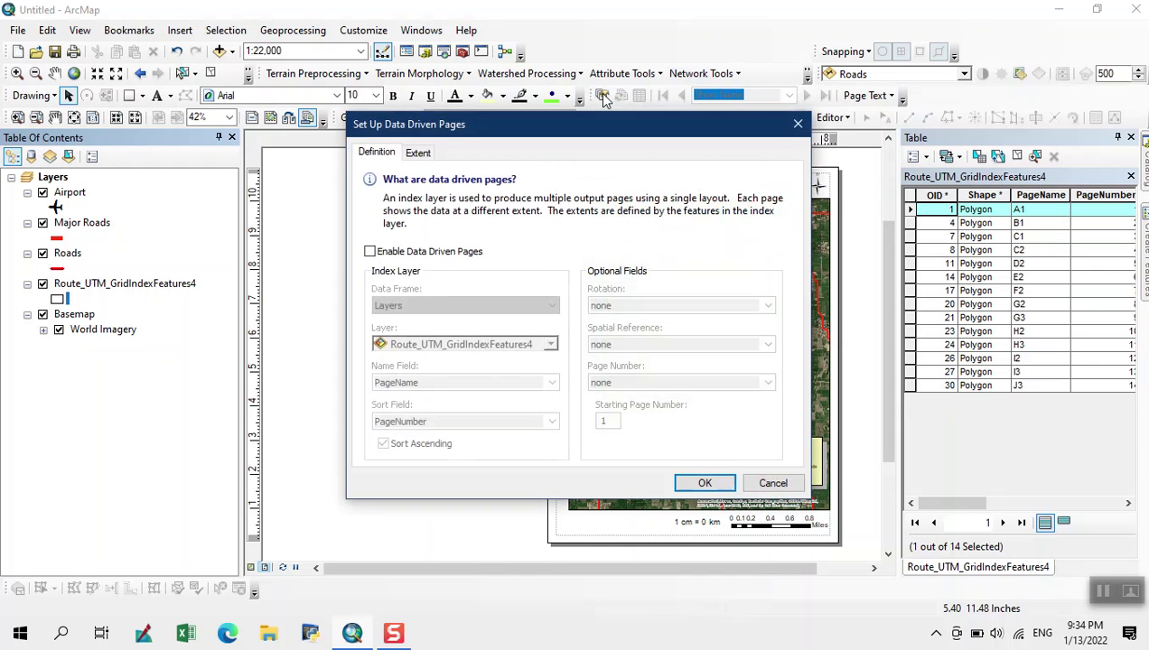
{"action": "left_click", "coordinate": [371, 252]}
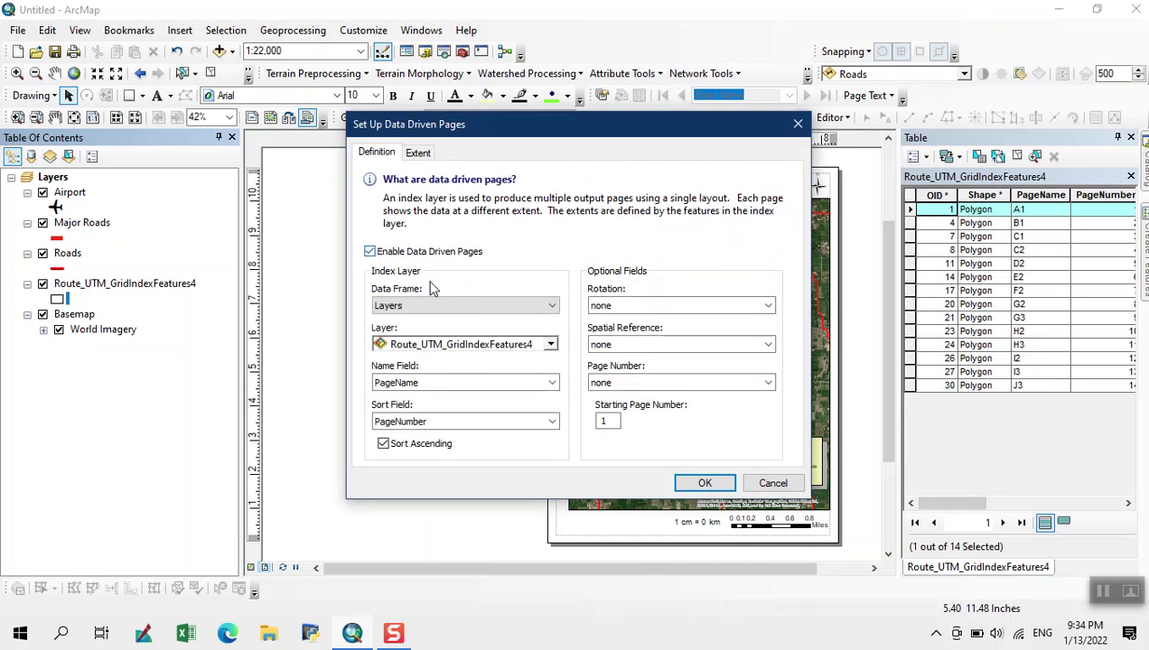
{"action": "left_click", "coordinate": [548, 345]}
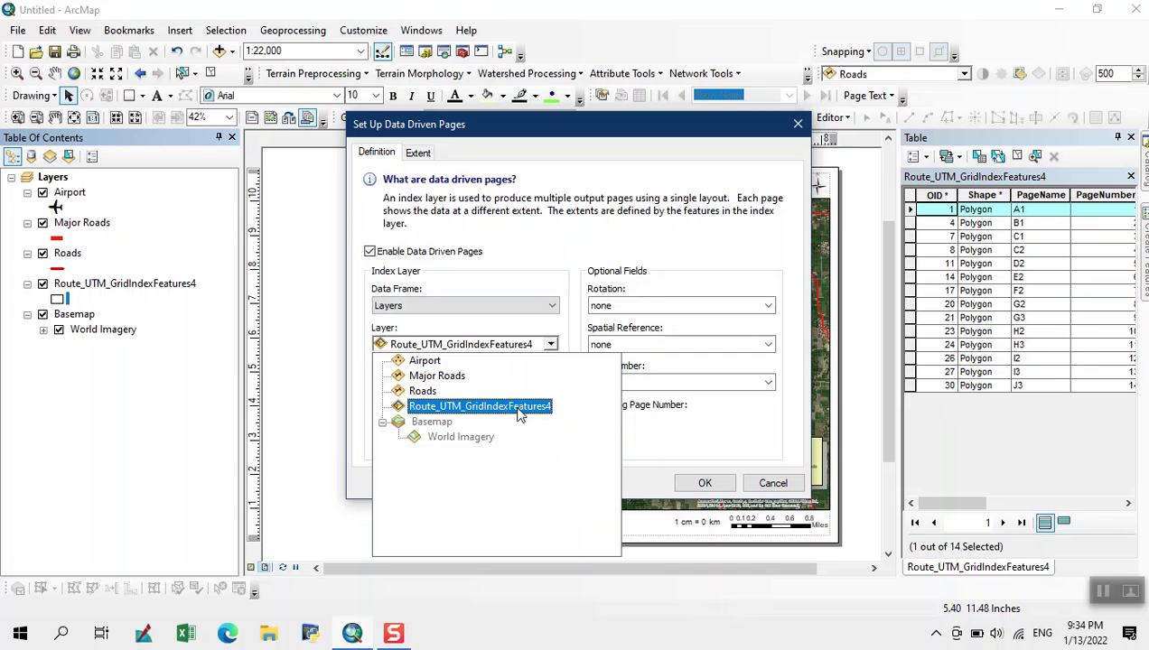
{"action": "left_click", "coordinate": [441, 411]}
{"action": "left_click", "coordinate": [420, 384]}
{"action": "left_click", "coordinate": [430, 409]}
Step: Sort pages by PageNumber and center each page at the current map scale
{"action": "left_click", "coordinate": [430, 421]}
{"action": "left_click", "coordinate": [430, 421]}
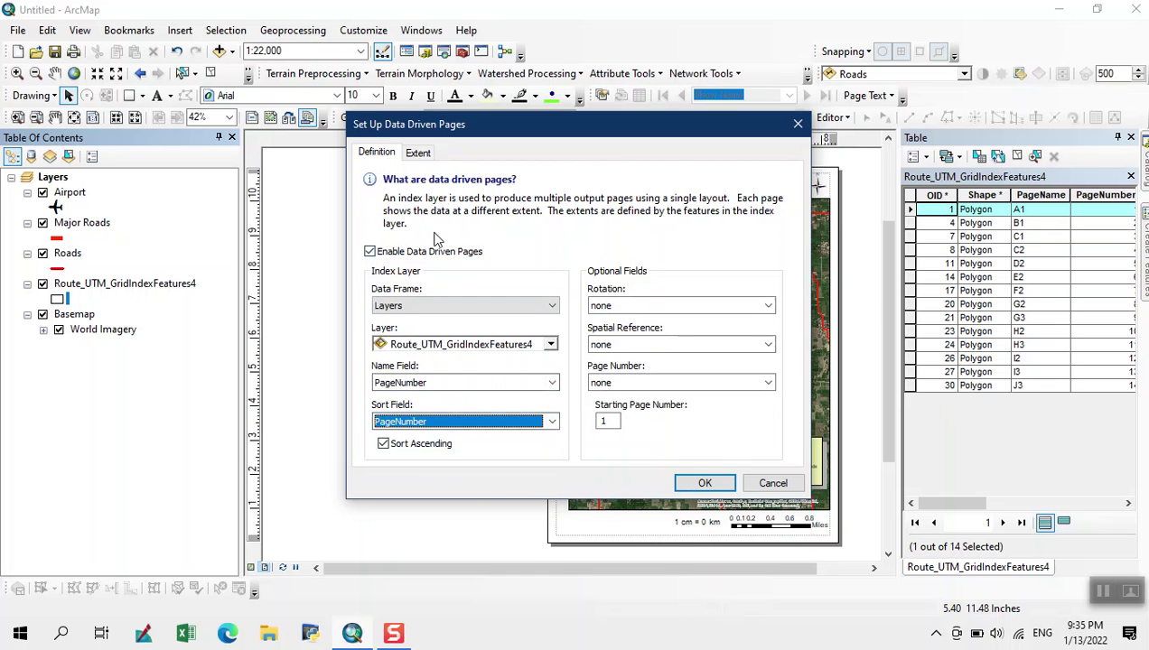
{"action": "left_click", "coordinate": [417, 153]}
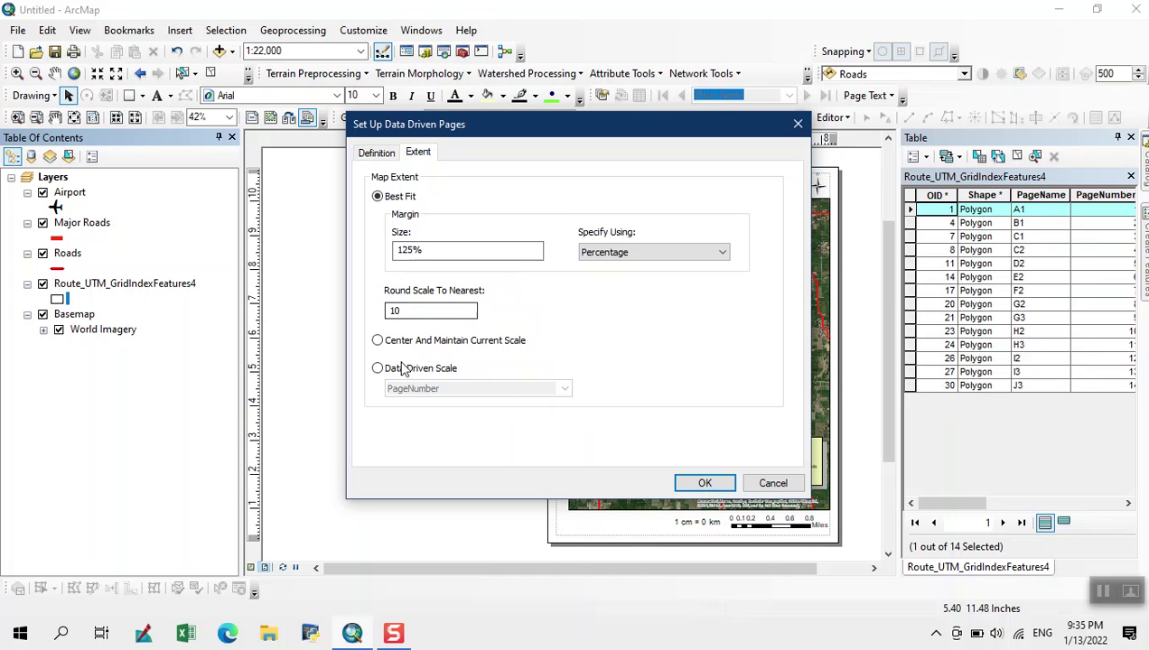
{"action": "left_click", "coordinate": [378, 341]}
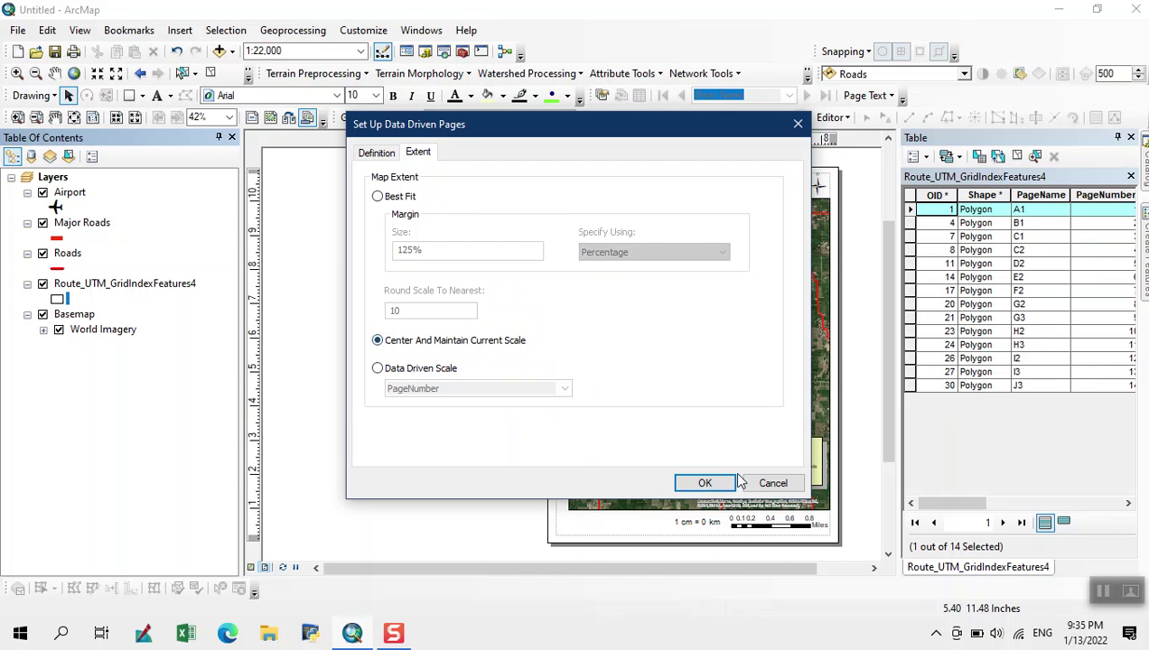
{"action": "left_click", "coordinate": [705, 483]}
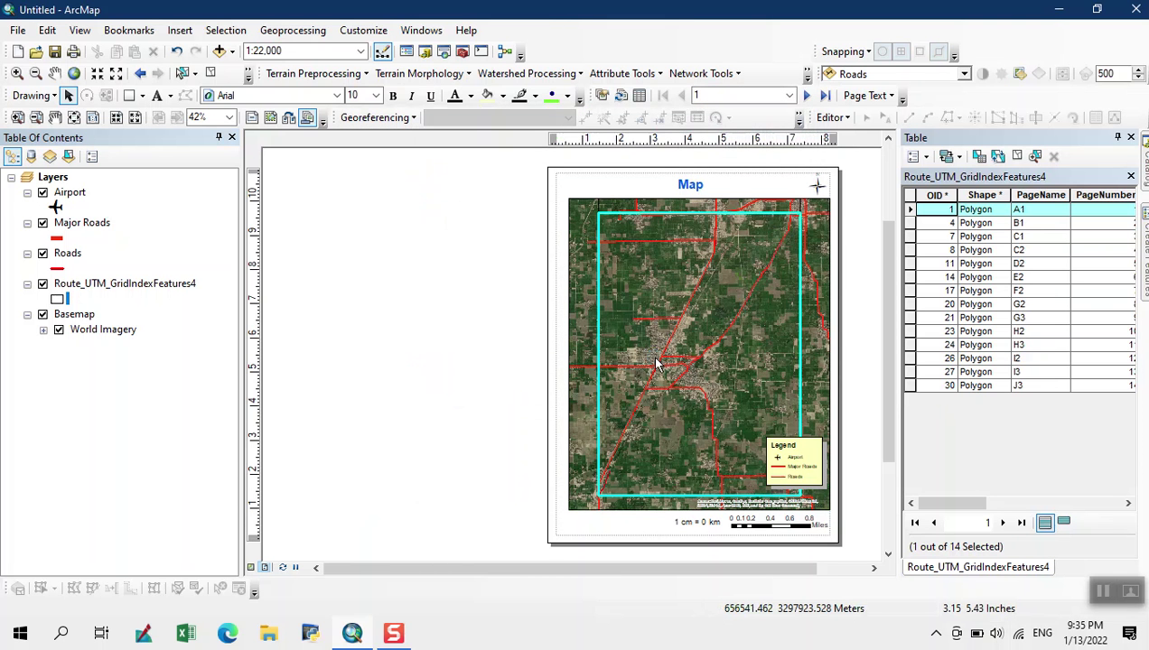
Step: Start a map export named Map.pdf with PDF as the file type
{"action": "left_click", "coordinate": [18, 33]}
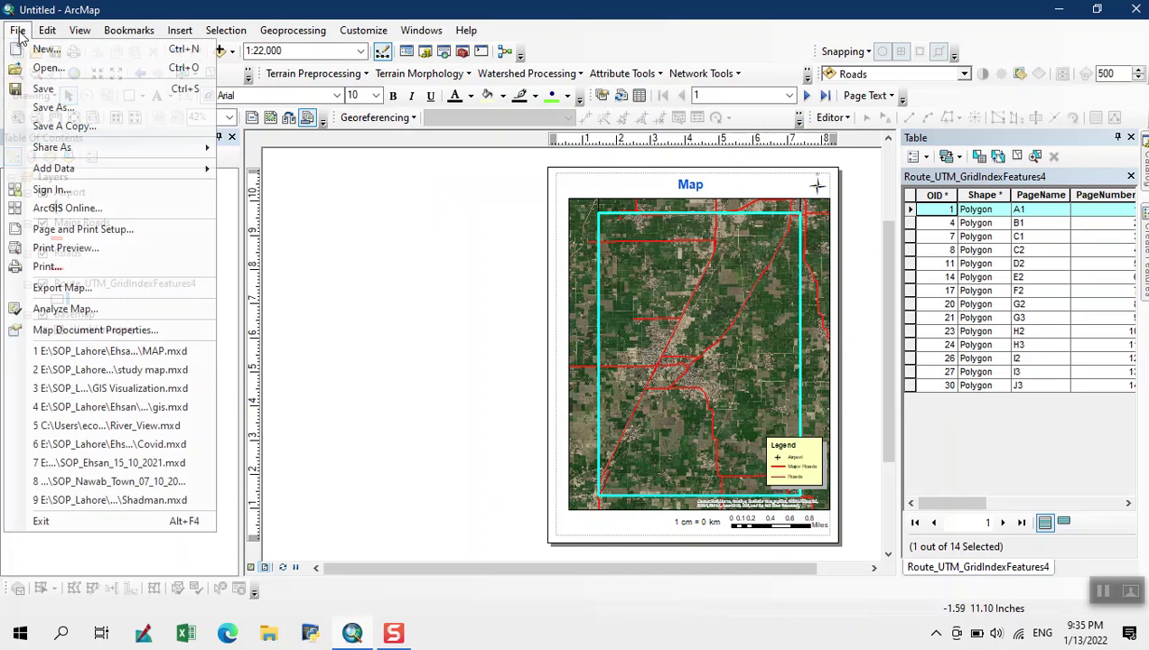
{"action": "left_click", "coordinate": [76, 292]}
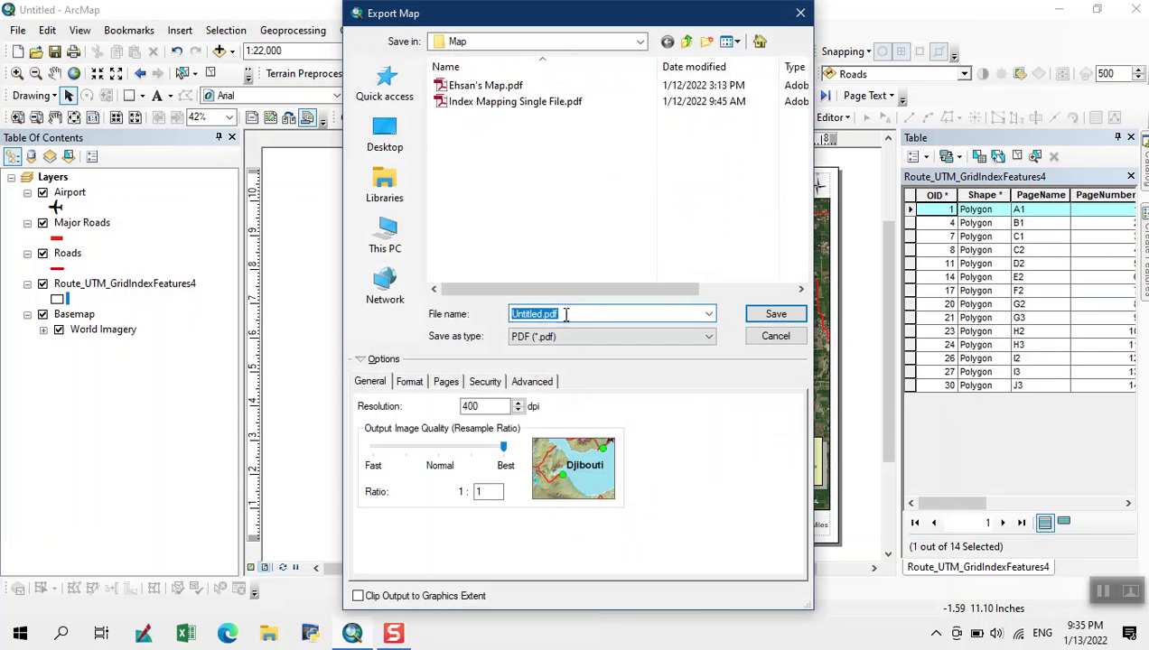
{"action": "left_click", "coordinate": [566, 314]}
{"action": "key", "text": "Left"}
{"action": "key", "text": "Left"}
{"action": "key", "text": "Left"}
{"action": "key", "text": "Left"}
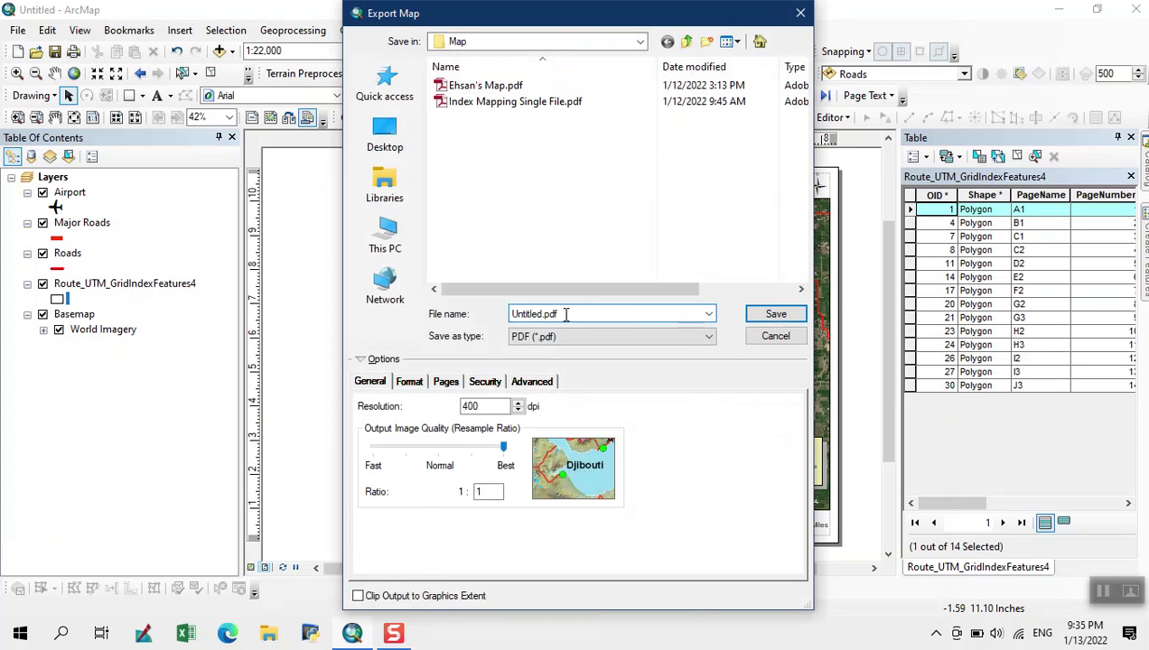
{"action": "key", "text": "BackSpace"}
{"action": "key", "text": "BackSpace"}
{"action": "key", "text": "BackSpace"}
{"action": "key", "text": "BackSpace"}
{"action": "key", "text": "BackSpace"}
{"action": "key", "text": "BackSpace"}
{"action": "key", "text": "BackSpace"}
{"action": "type", "text": "Map"}
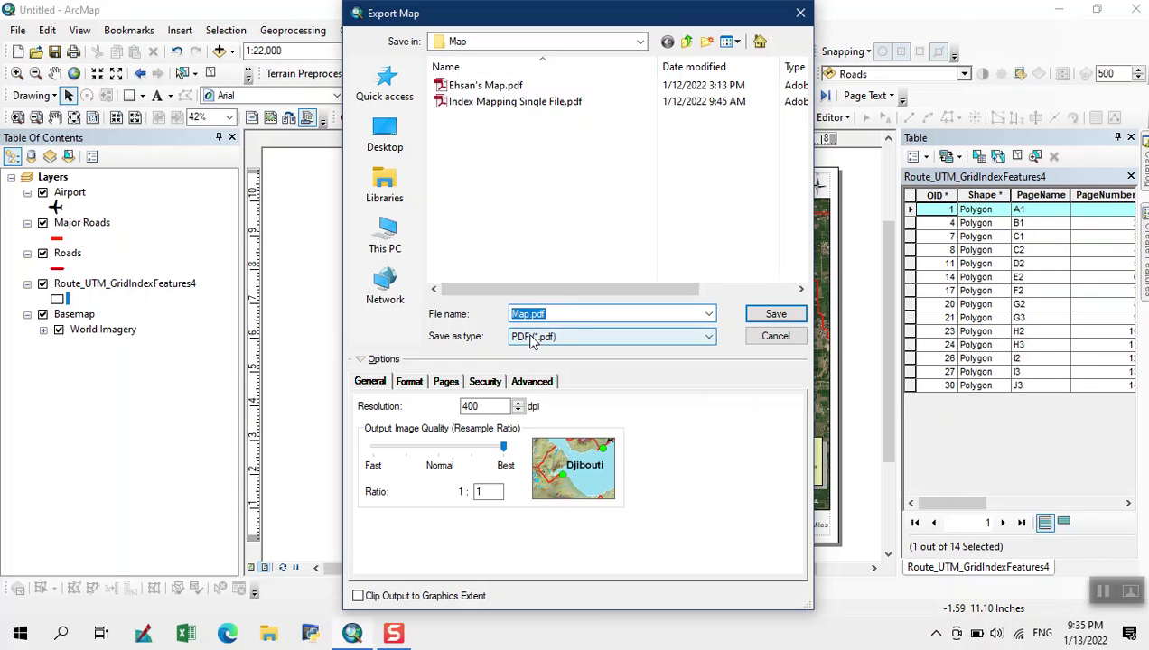
{"action": "left_click", "coordinate": [531, 340]}
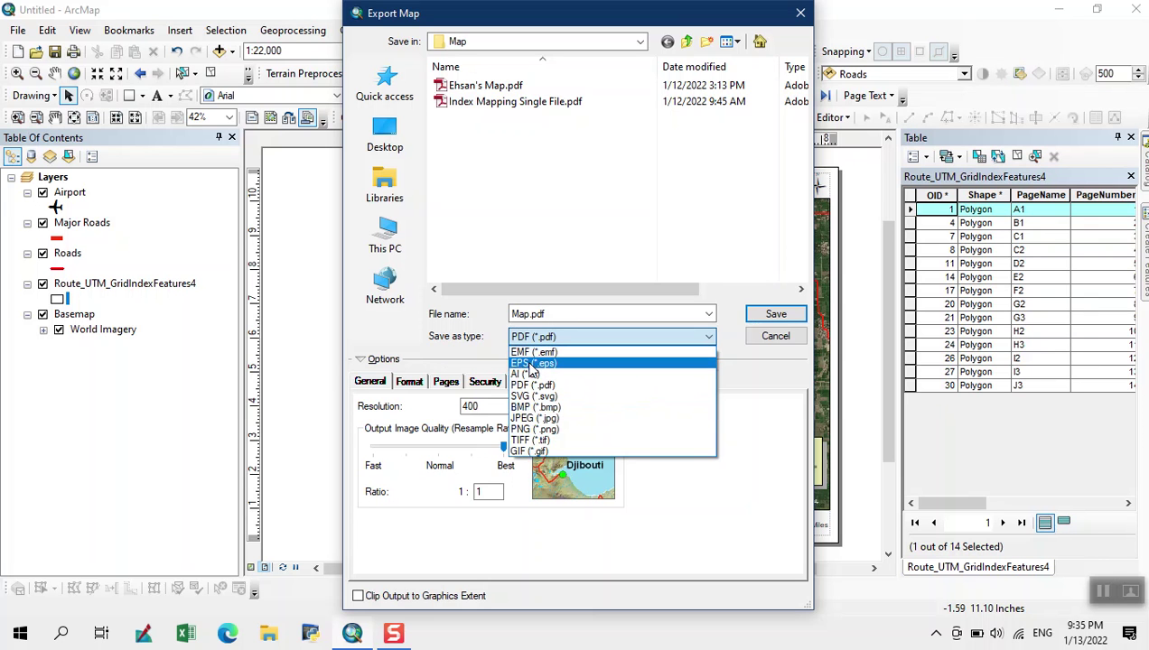
{"action": "left_click", "coordinate": [536, 386]}
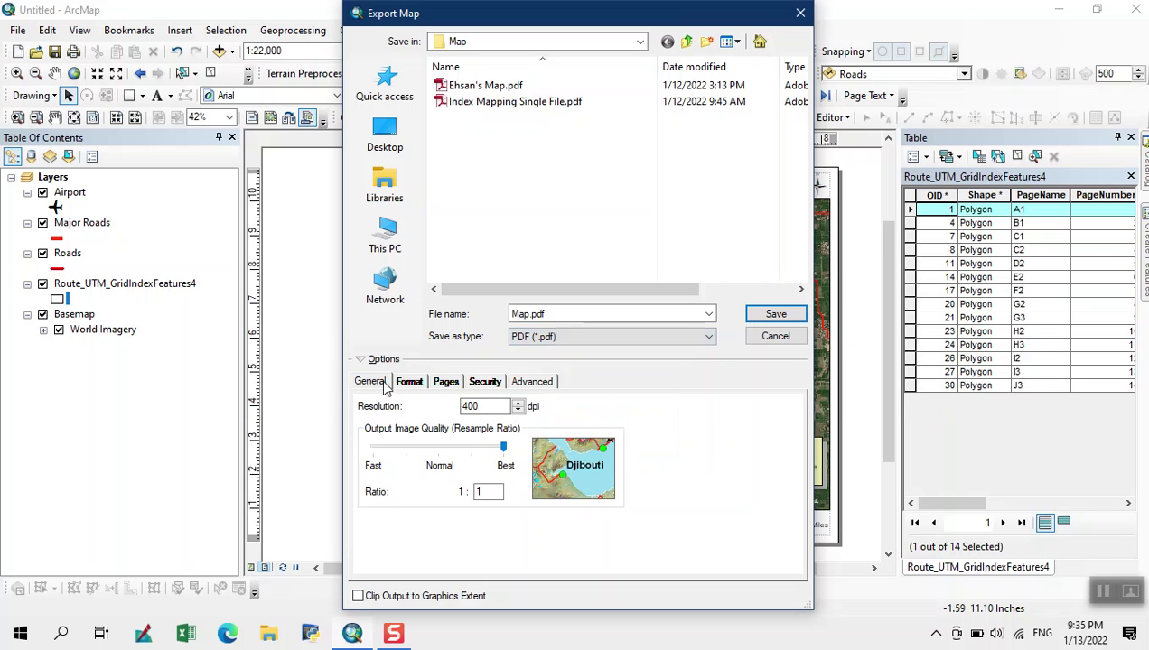
Step: Export all 14 pages into a single PDF file and save it
{"action": "left_click", "coordinate": [407, 386]}
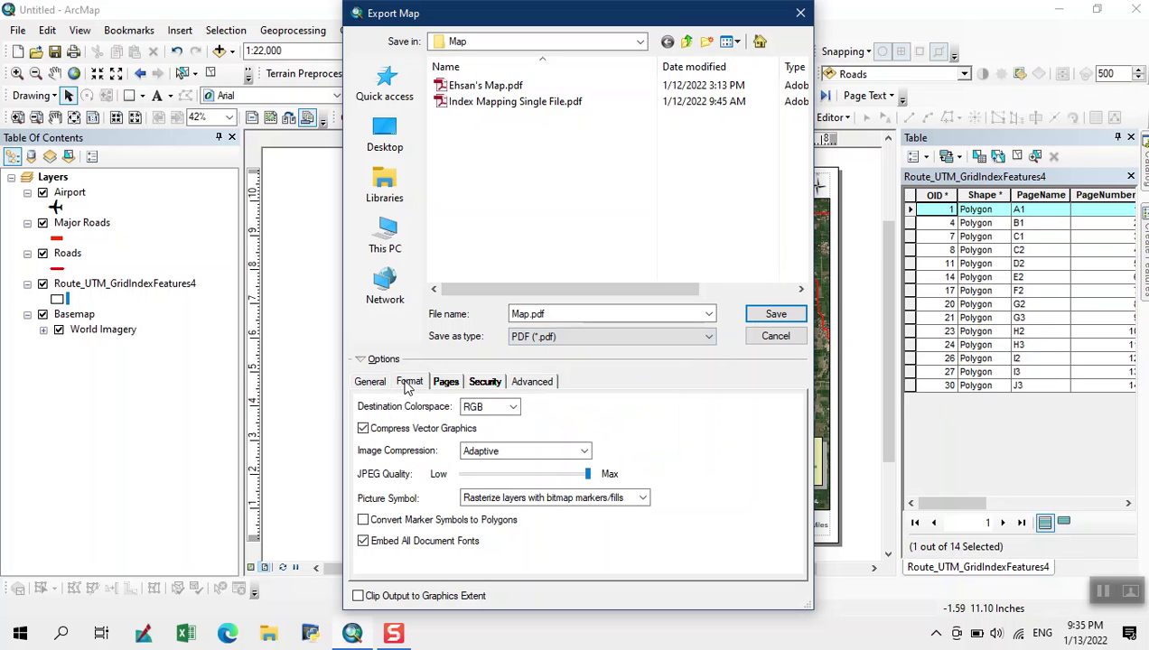
{"action": "left_click", "coordinate": [449, 387]}
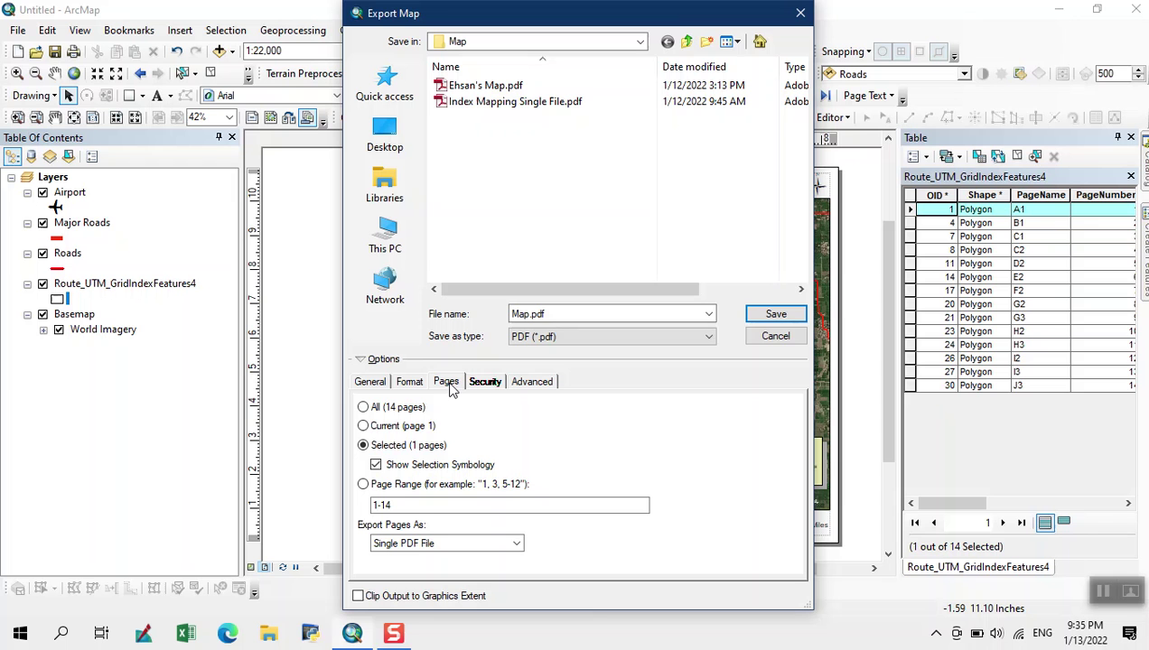
{"action": "left_click", "coordinate": [365, 408]}
{"action": "left_click", "coordinate": [434, 544]}
{"action": "left_click", "coordinate": [434, 544]}
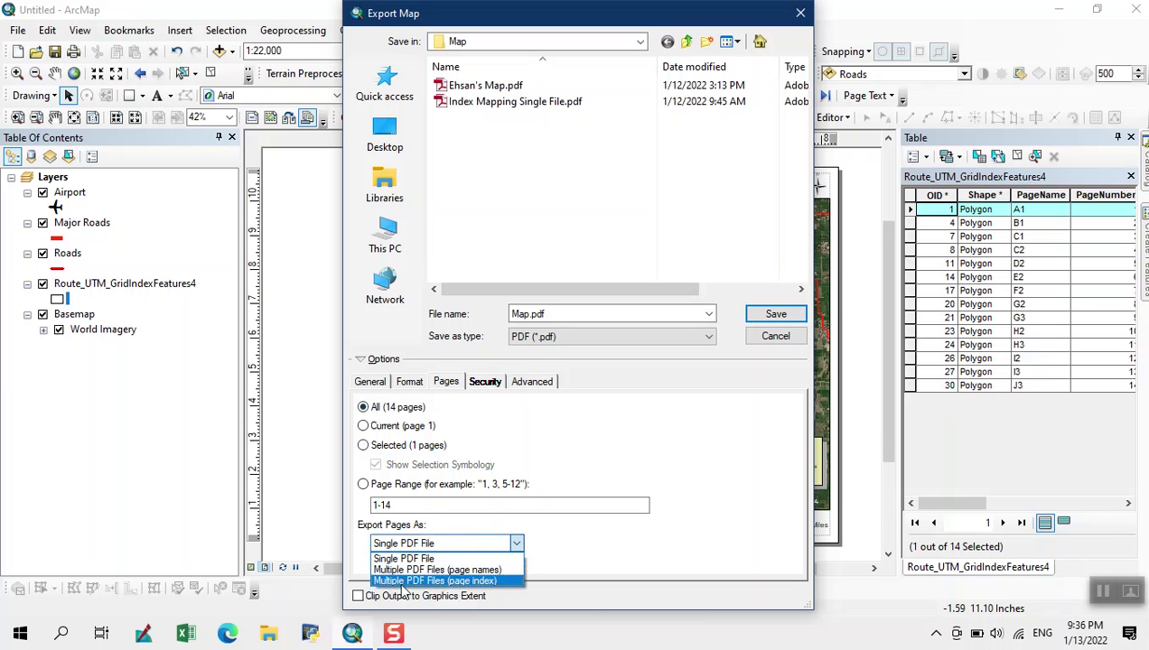
{"action": "left_click", "coordinate": [404, 560]}
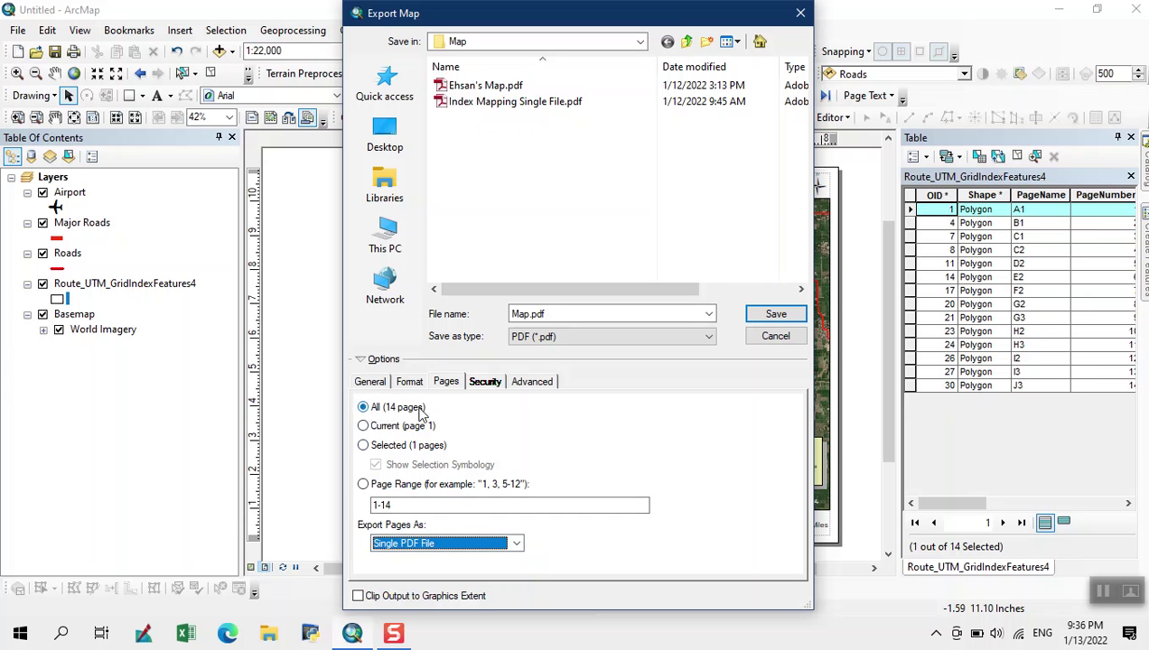
{"action": "left_click", "coordinate": [773, 324]}
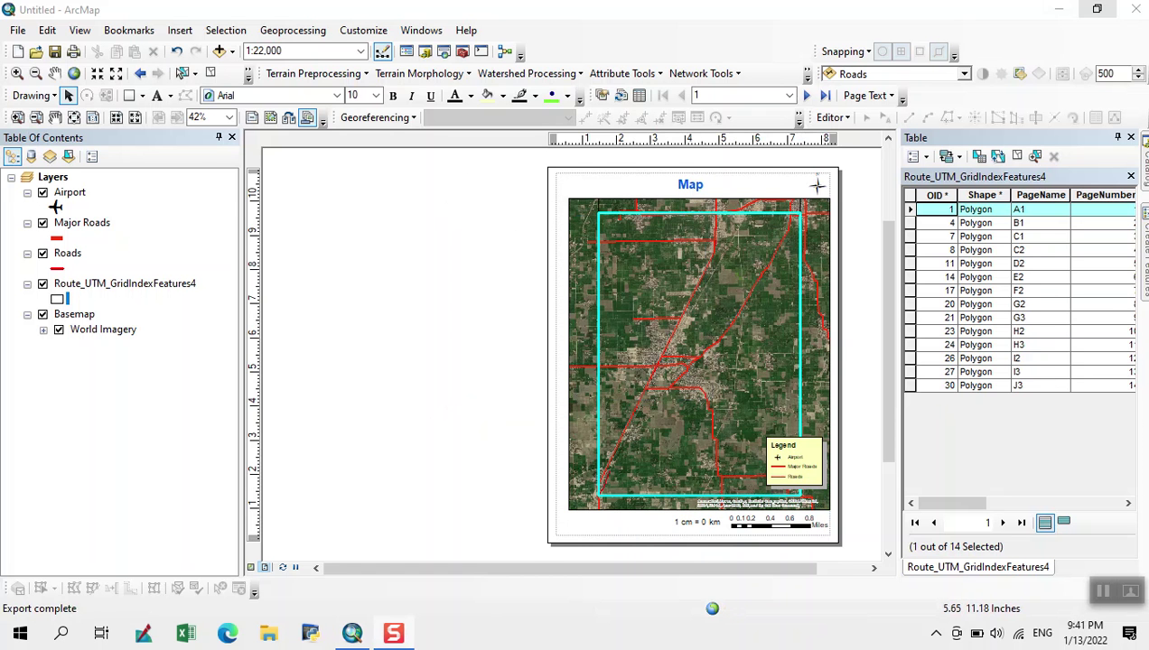
{"action": "left_click", "coordinate": [1058, 9]}
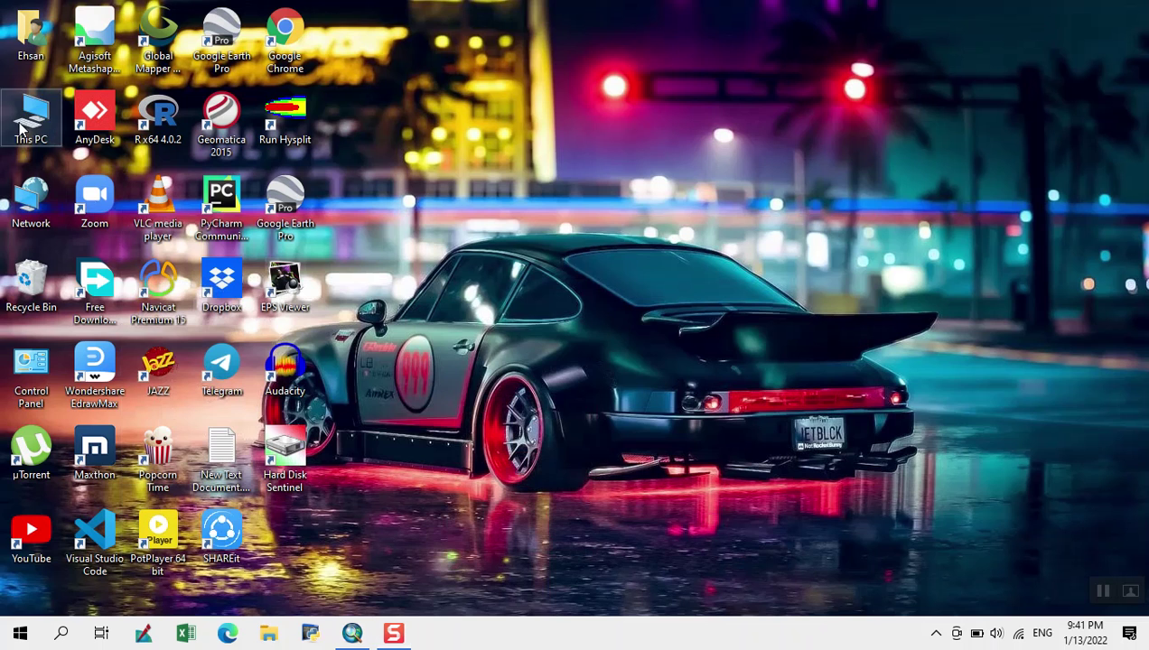
Step: Browse This PC > C (E:) > Data Visualization Lab > Grid IndexMapping > Map
{"action": "double_click", "coordinate": [20, 129]}
{"action": "double_click", "coordinate": [672, 242]}
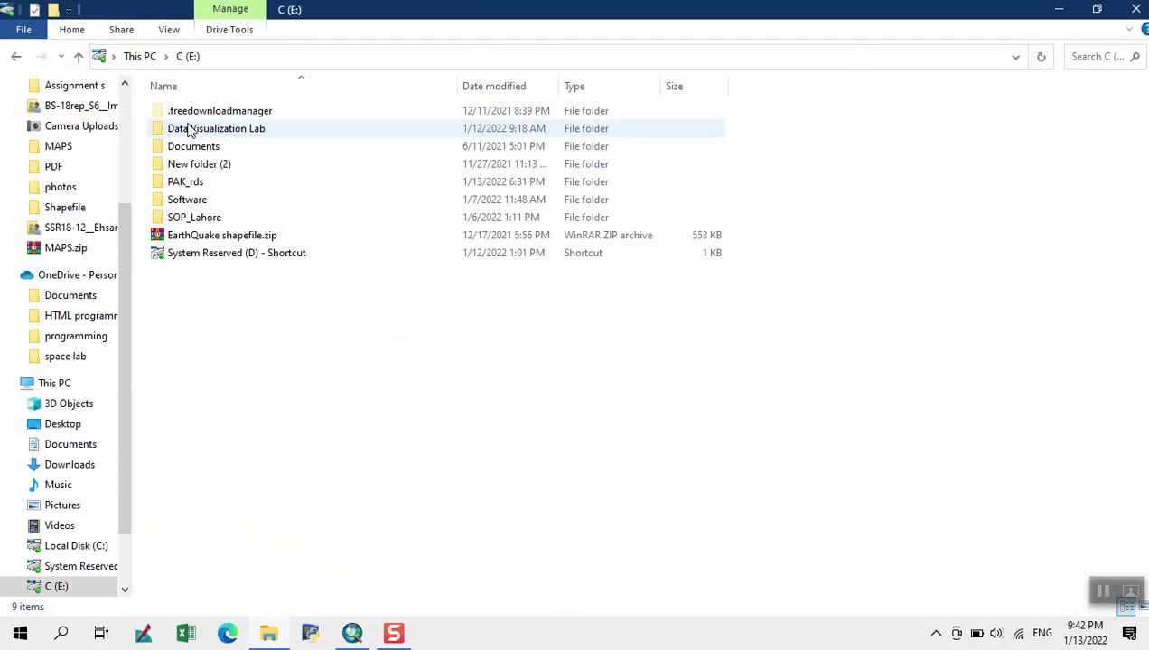
{"action": "double_click", "coordinate": [190, 129]}
{"action": "double_click", "coordinate": [190, 113]}
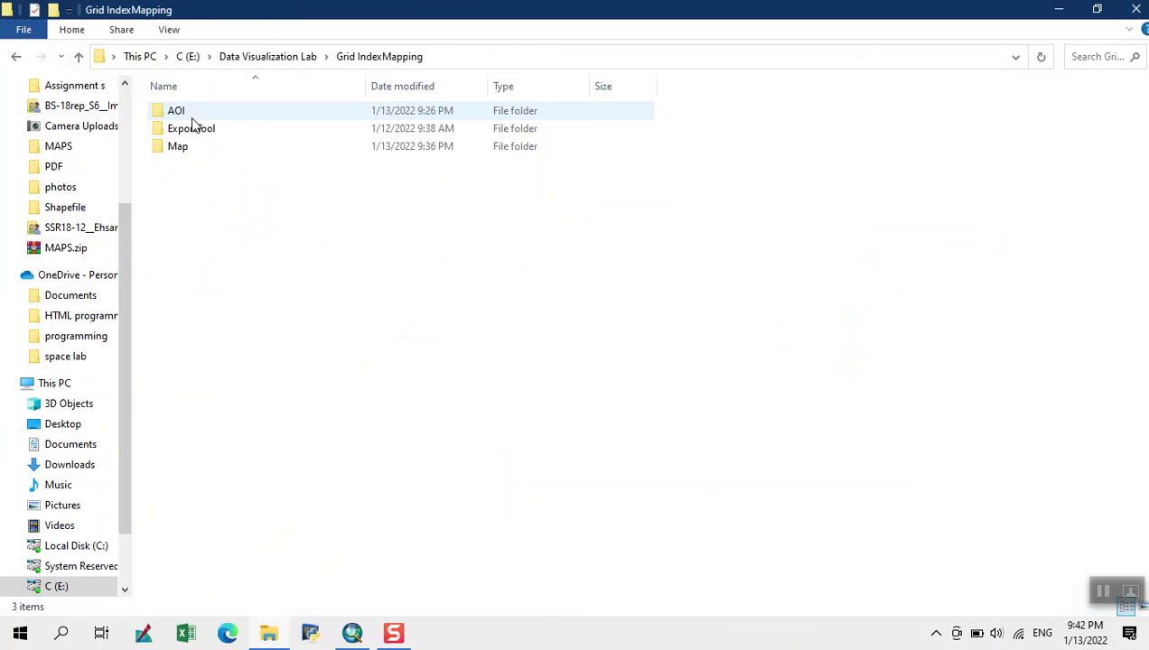
{"action": "double_click", "coordinate": [193, 149]}
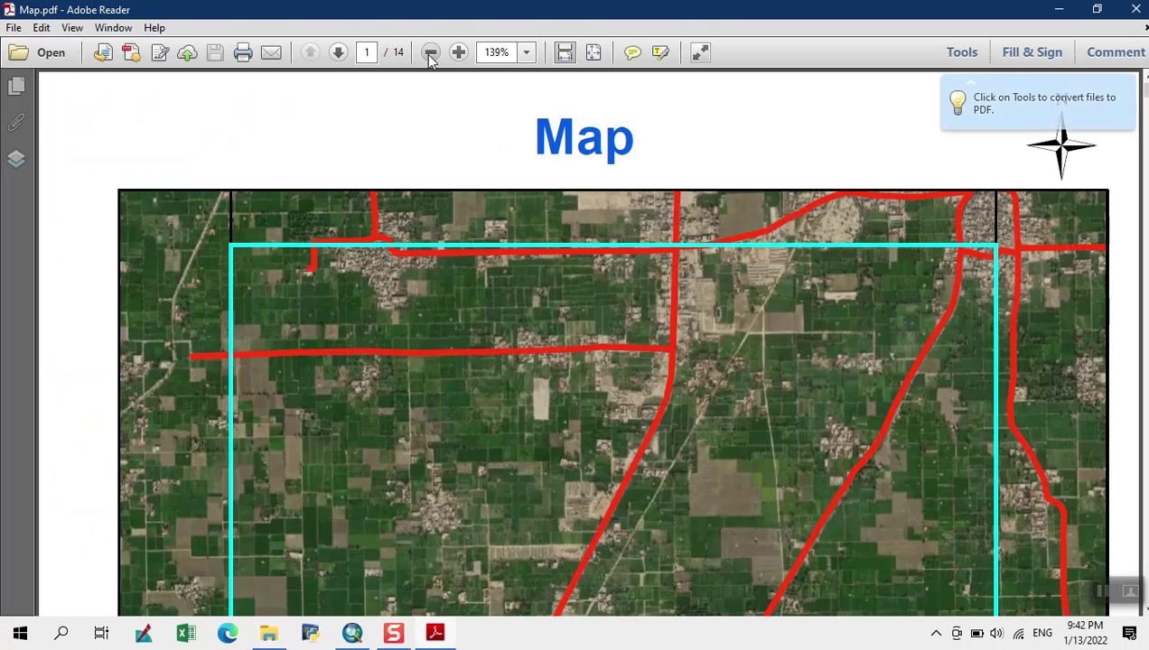
Step: Zoom Map.pdf out to 66.7% and scroll through to page 6, checking each titled map and legend
{"action": "left_click", "coordinate": [430, 52]}
{"action": "left_click", "coordinate": [429, 52]}
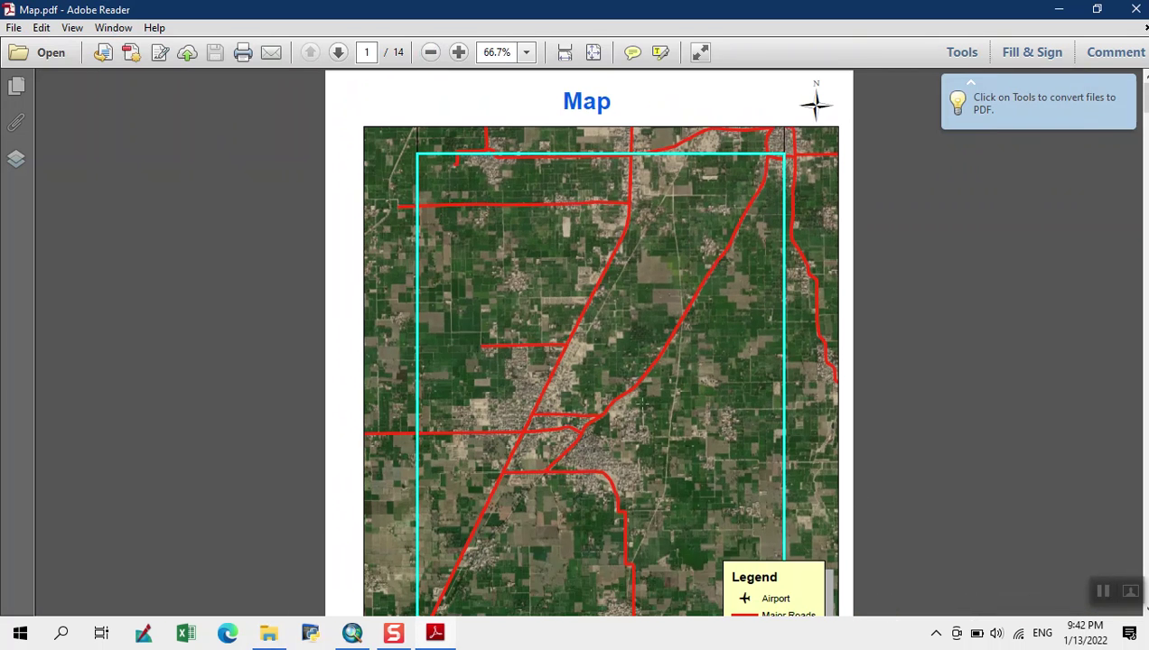
{"action": "scroll", "coordinate": [643, 405], "scroll_direction": "down", "scroll_amount": 10}
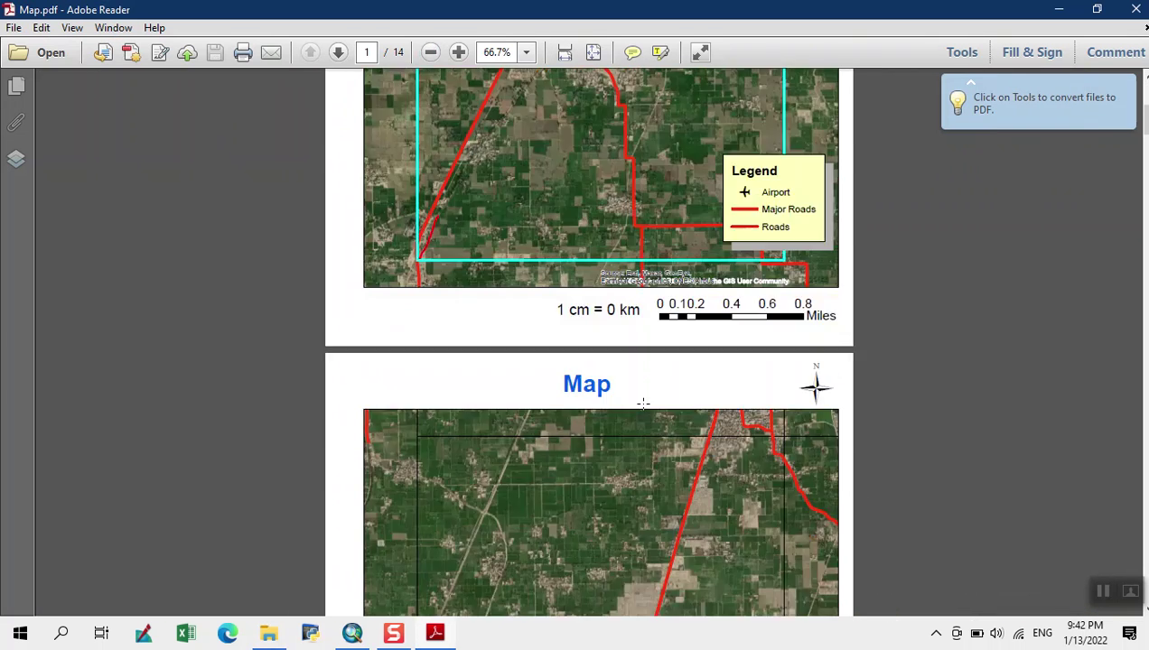
{"action": "scroll", "coordinate": [643, 406], "scroll_direction": "down", "scroll_amount": 12}
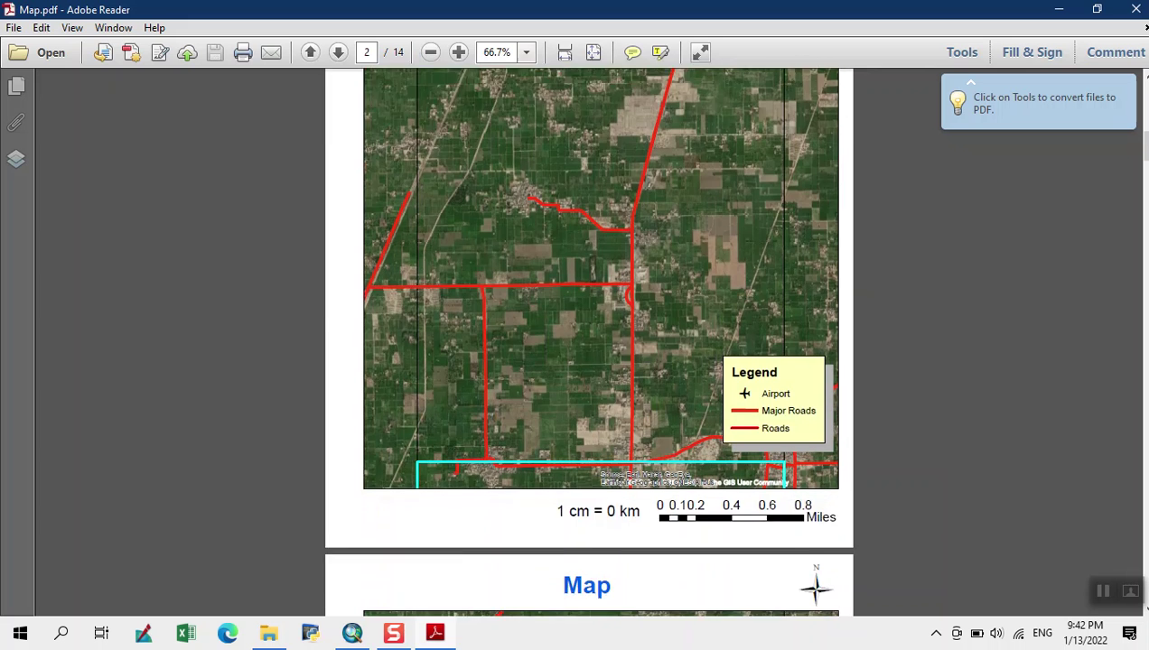
{"action": "scroll", "coordinate": [642, 406], "scroll_direction": "down", "scroll_amount": 11}
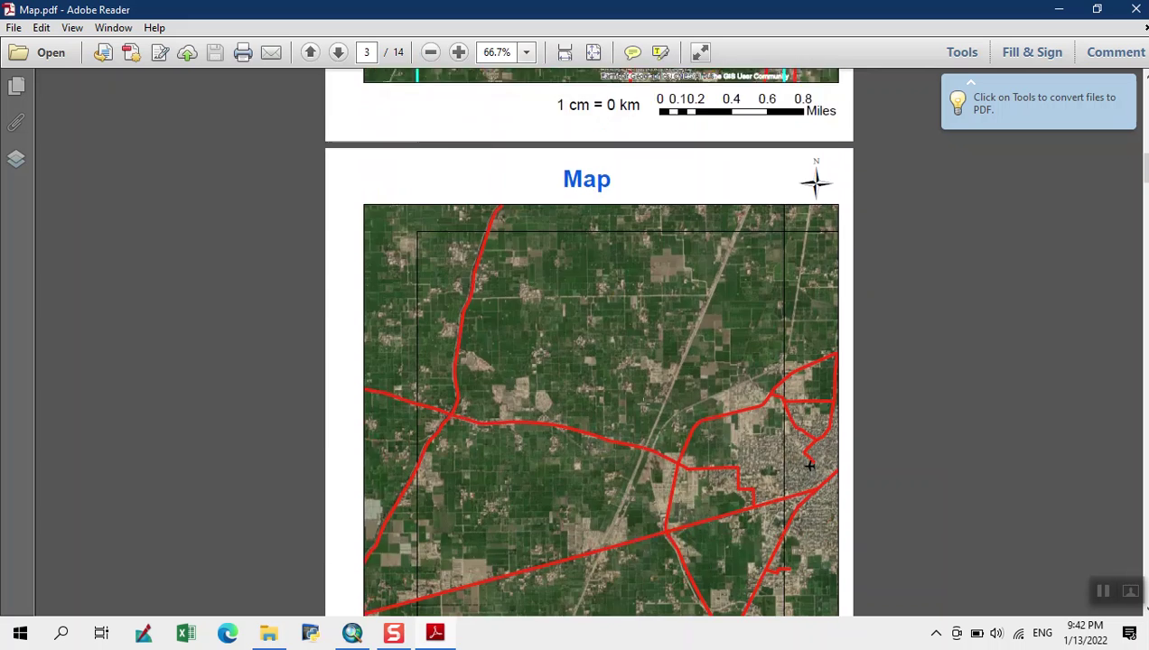
{"action": "scroll", "coordinate": [643, 405], "scroll_direction": "down", "scroll_amount": 5}
{"action": "scroll", "coordinate": [643, 405], "scroll_direction": "down", "scroll_amount": 11}
{"action": "scroll", "coordinate": [643, 405], "scroll_direction": "down", "scroll_amount": 7}
{"action": "scroll", "coordinate": [643, 405], "scroll_direction": "down", "scroll_amount": 8}
{"action": "scroll", "coordinate": [643, 405], "scroll_direction": "down", "scroll_amount": 3}
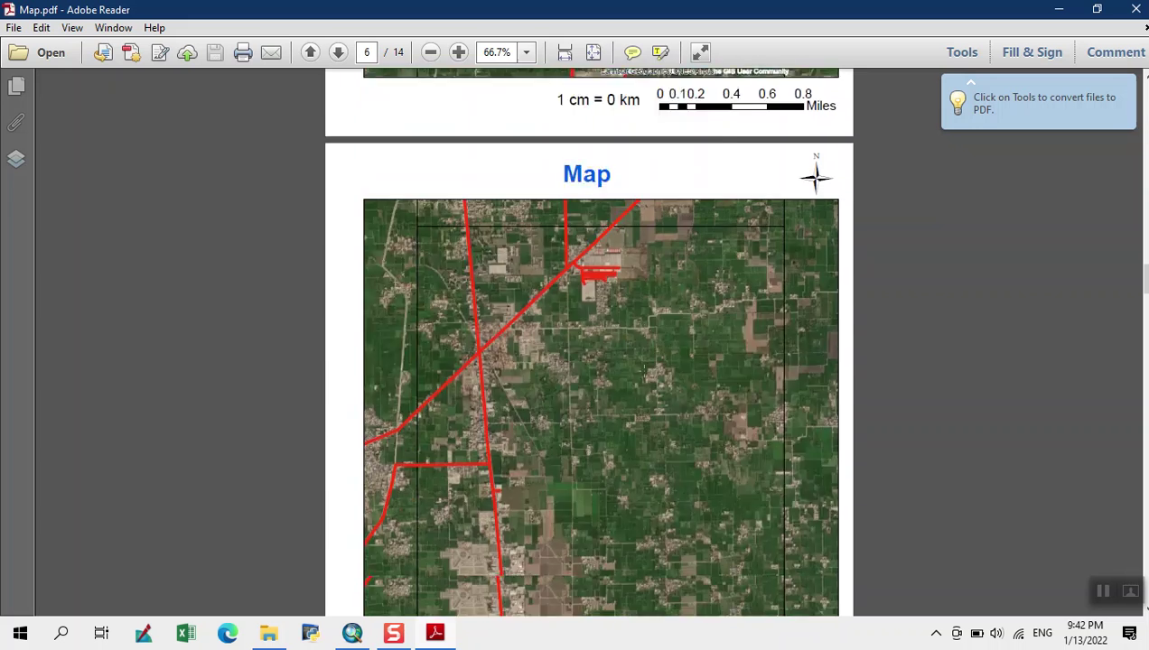
{"action": "scroll", "coordinate": [644, 370], "scroll_direction": "down", "scroll_amount": 4}
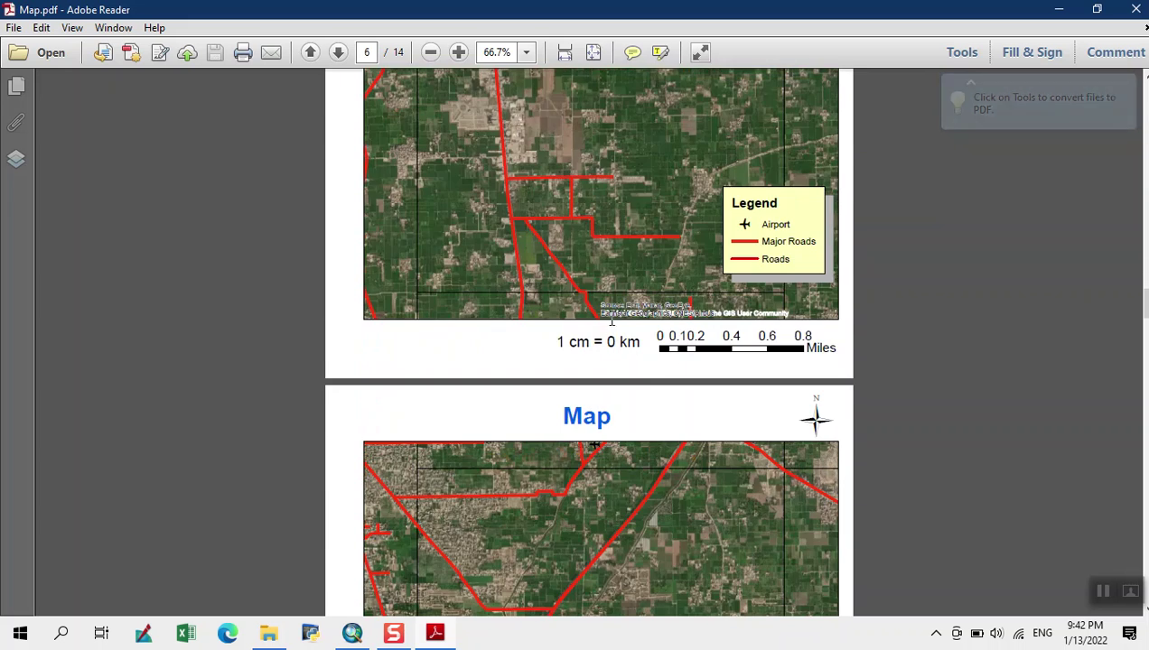